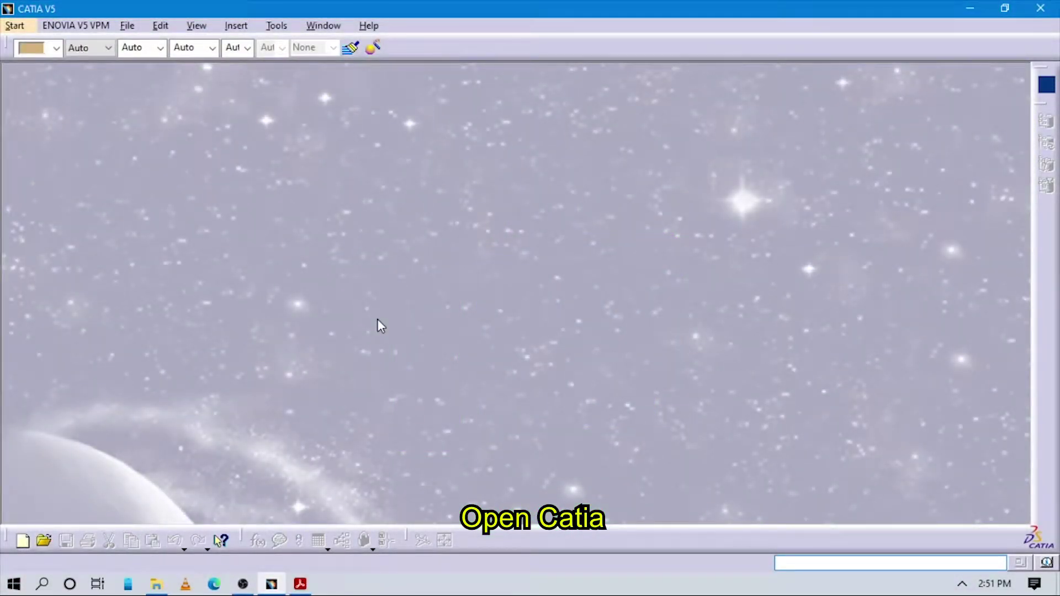
Switch to the tutorial PDF in Acrobat Reader and examine the vacuum cleaner nozzle model and its dimensioned views.
{"action": "left_click", "coordinate": [301, 583]}
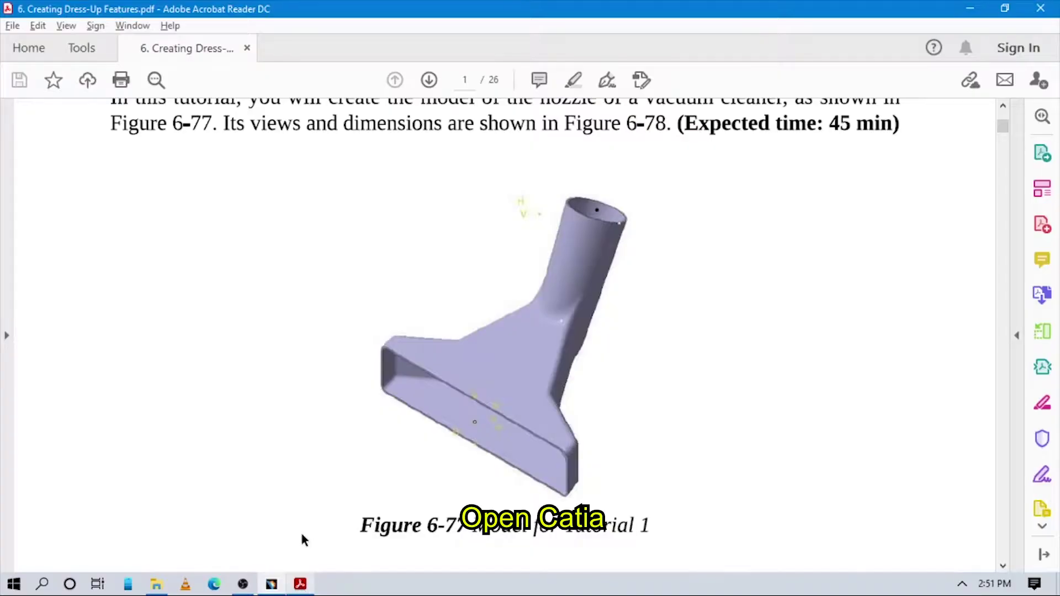
{"action": "scroll", "coordinate": [713, 278], "scroll_direction": "down", "scroll_amount": 3}
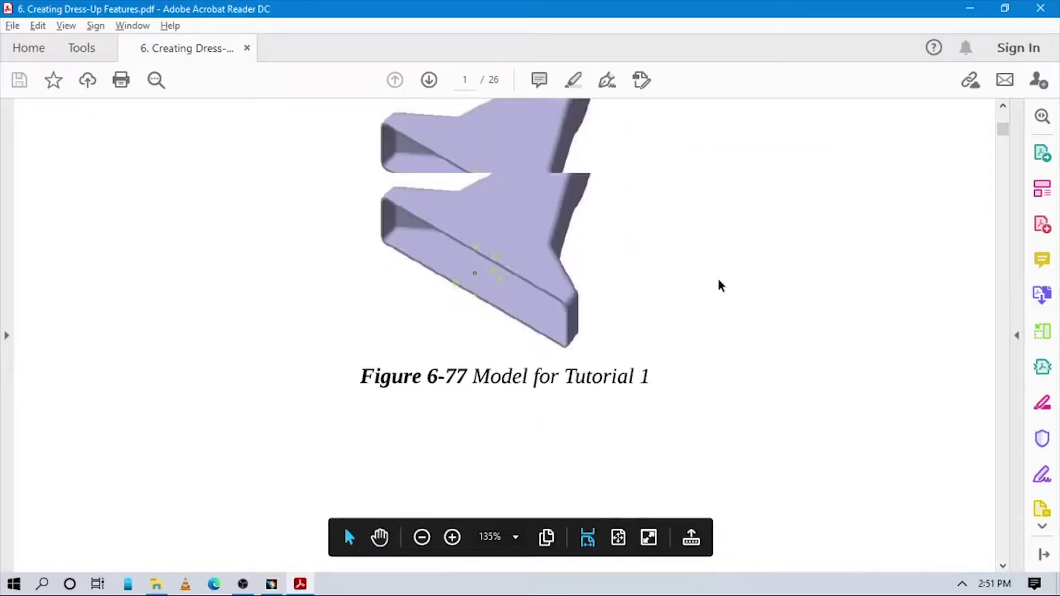
{"action": "scroll", "coordinate": [713, 277], "scroll_direction": "up", "scroll_amount": 2}
{"action": "scroll", "coordinate": [688, 306], "scroll_direction": "down", "scroll_amount": 10}
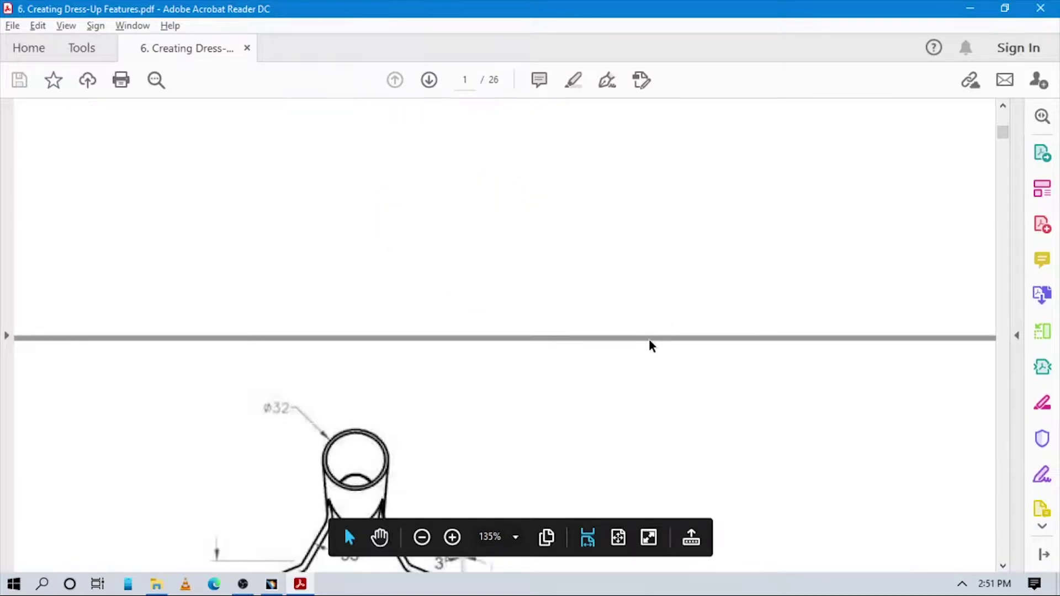
{"action": "scroll", "coordinate": [648, 333], "scroll_direction": "down", "scroll_amount": 7}
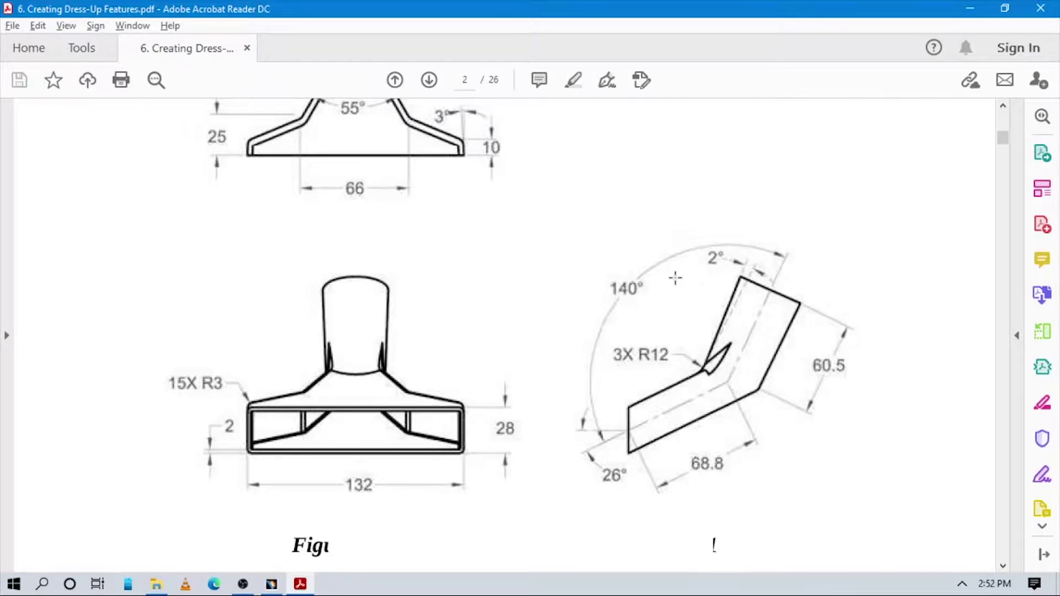
{"action": "scroll", "coordinate": [675, 278], "scroll_direction": "up", "scroll_amount": 4}
{"action": "scroll", "coordinate": [522, 346], "scroll_direction": "down", "scroll_amount": 1}
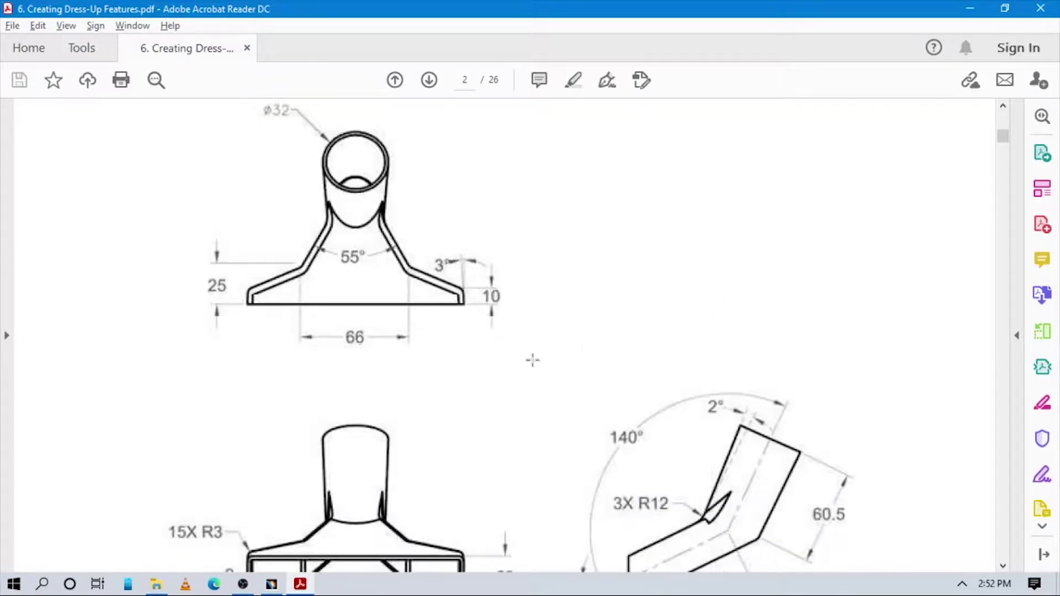
{"action": "scroll", "coordinate": [342, 460], "scroll_direction": "down", "scroll_amount": 3}
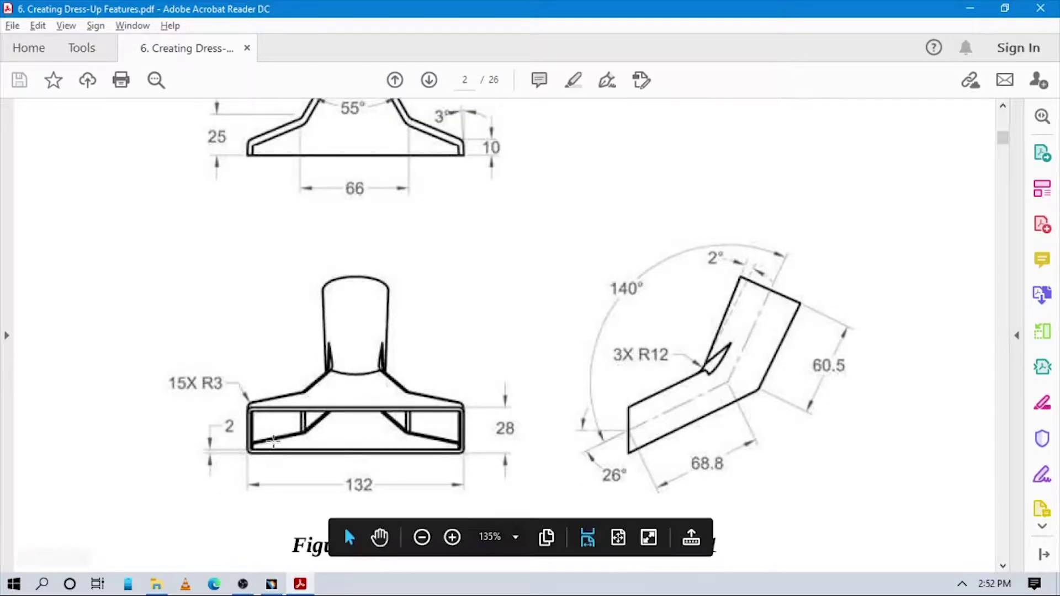
Switch to CATIA and create a new part in the Part Design workbench.
{"action": "left_click", "coordinate": [270, 585]}
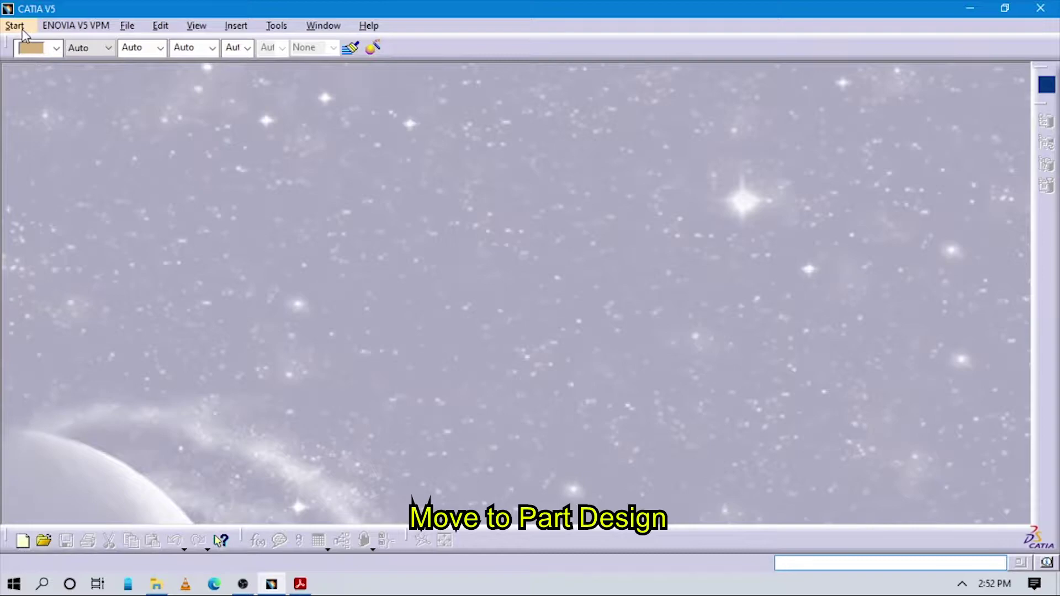
{"action": "left_click", "coordinate": [21, 28]}
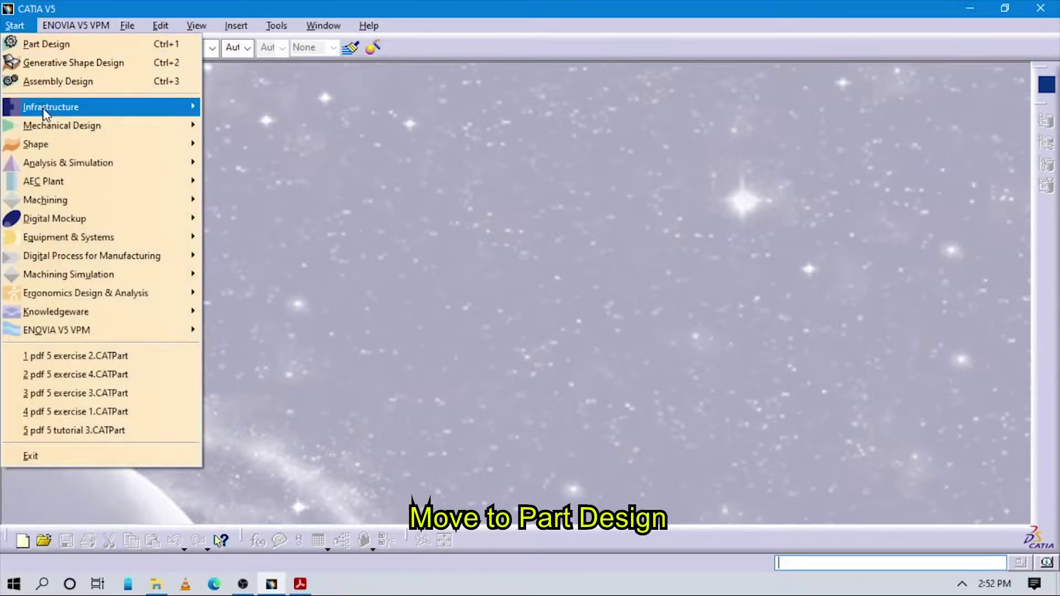
{"action": "mouse_move", "coordinate": [46, 126]}
{"action": "left_click", "coordinate": [231, 123]}
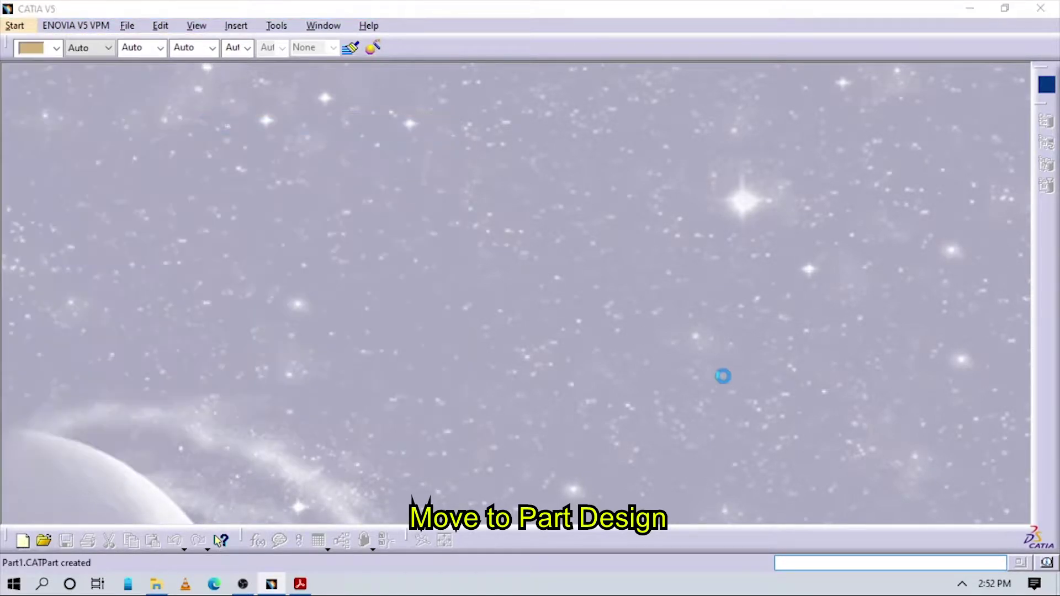
{"action": "left_click", "coordinate": [932, 501]}
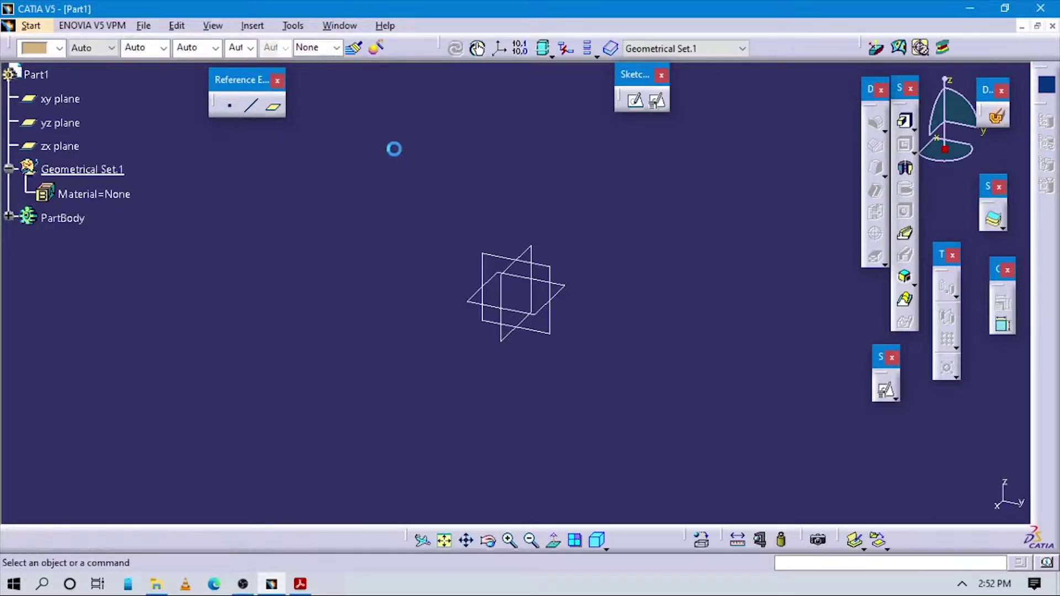
Hide the xy, yz and zx reference planes together.
{"action": "left_click_drag", "start_coordinate": [400, 131], "coordinate": [670, 452]}
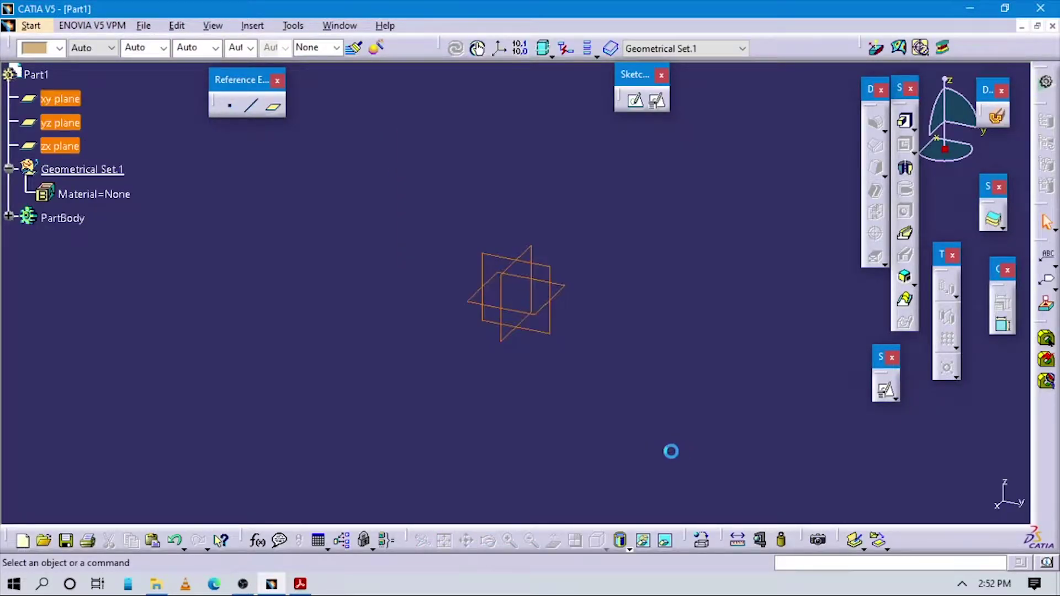
{"action": "right_click", "coordinate": [518, 260]}
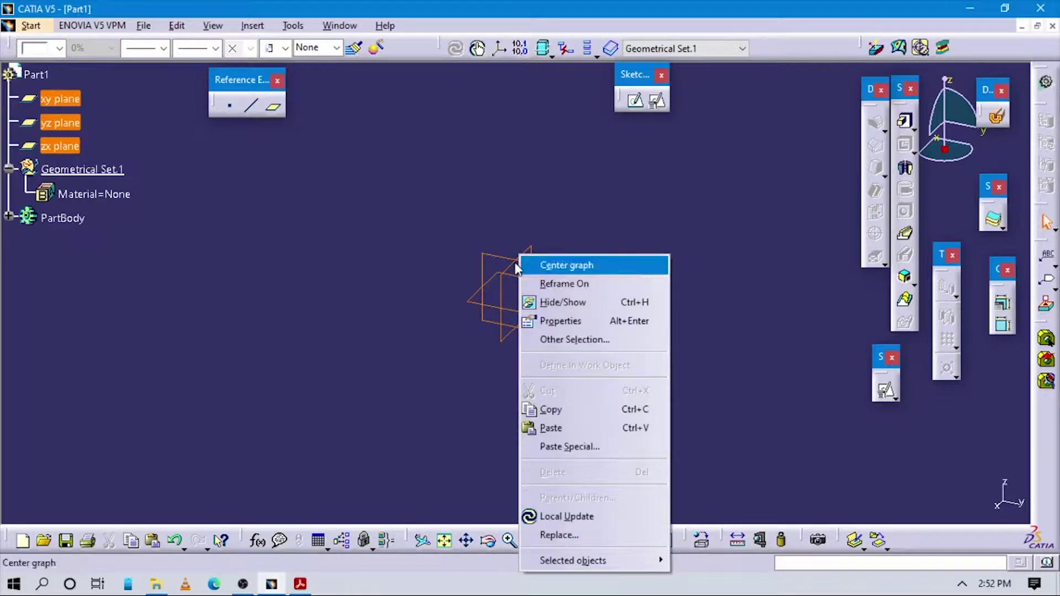
{"action": "left_click", "coordinate": [561, 303]}
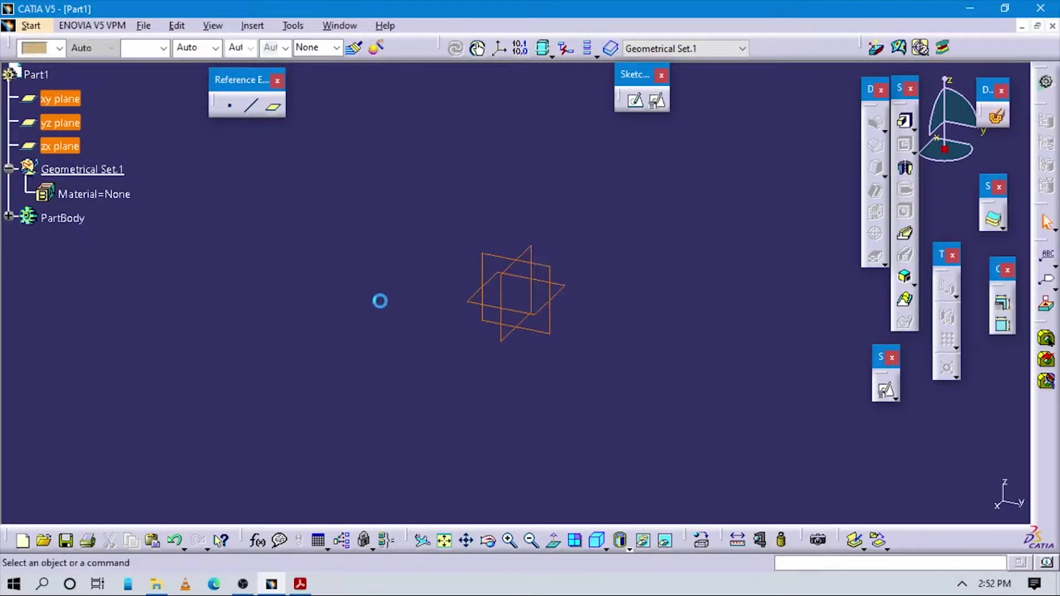
Collapse Geometrical Set.1 and define it as the in-work object.
{"action": "left_click", "coordinate": [10, 172]}
{"action": "right_click", "coordinate": [66, 169]}
{"action": "left_click", "coordinate": [160, 279]}
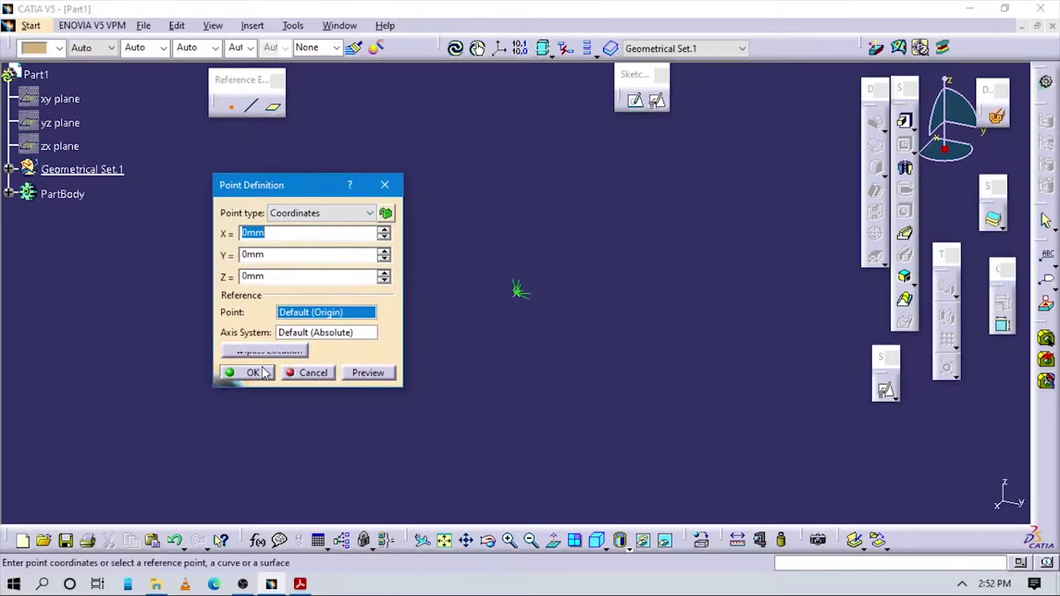
Create a reference point by coordinates at the origin, with X, Y and Z at 0 mm.
{"action": "left_click", "coordinate": [299, 214]}
{"action": "left_click", "coordinate": [299, 219]}
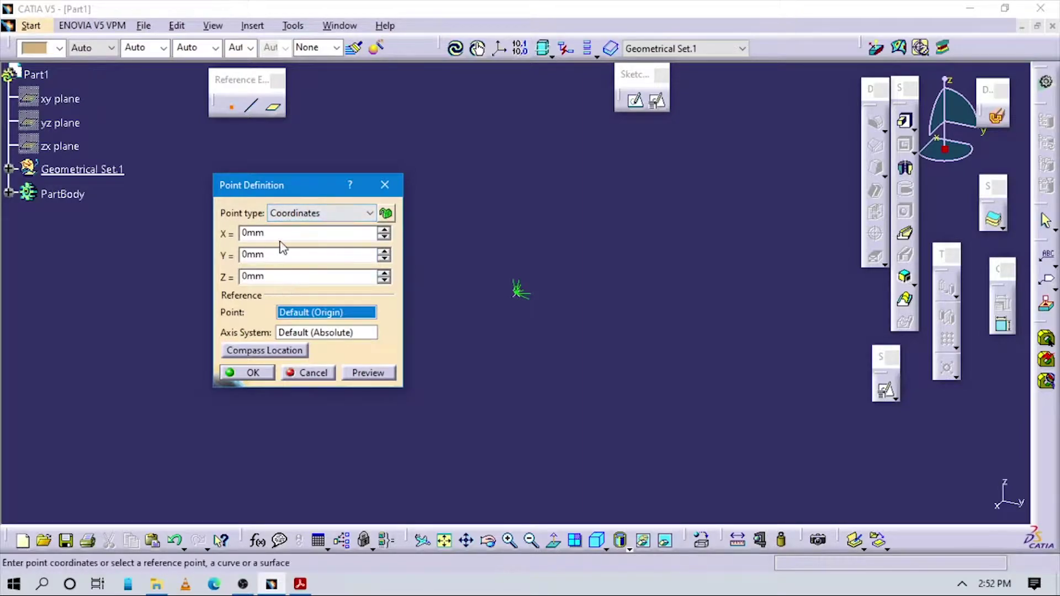
{"action": "double_click", "coordinate": [254, 232]}
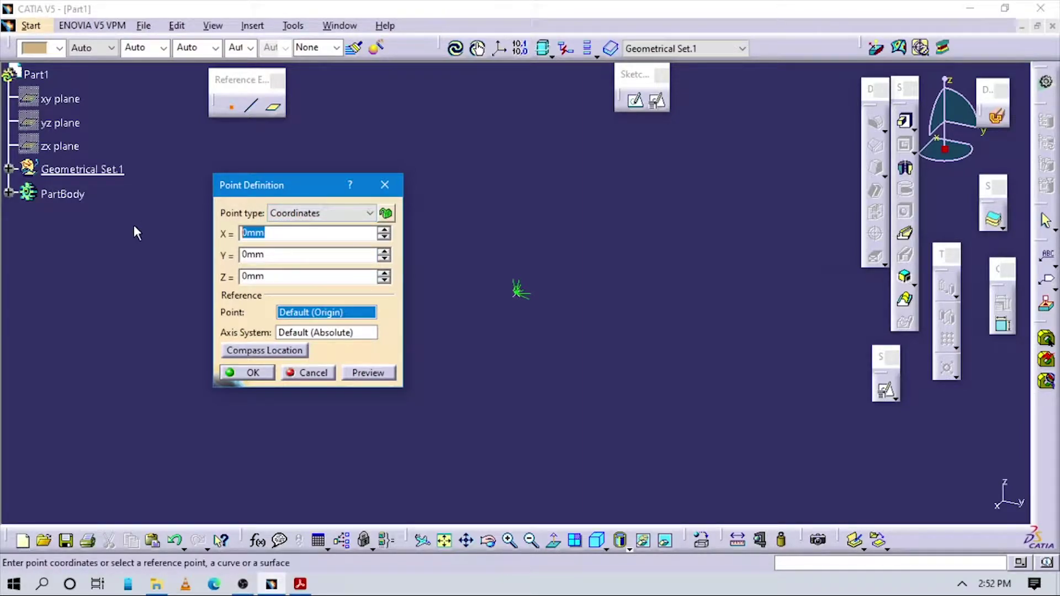
{"action": "double_click", "coordinate": [282, 256]}
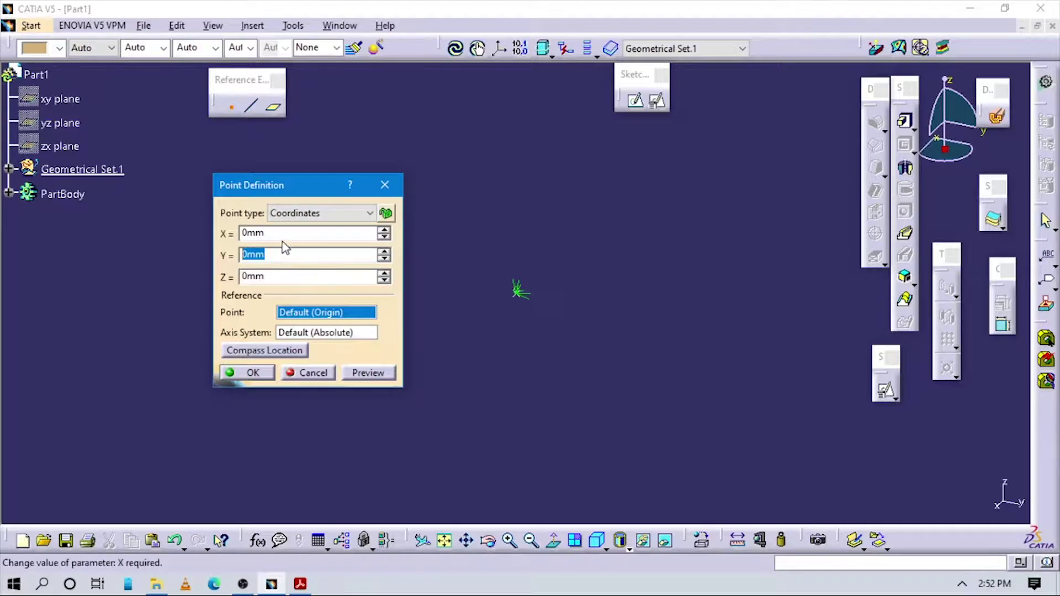
{"action": "left_click", "coordinate": [273, 278]}
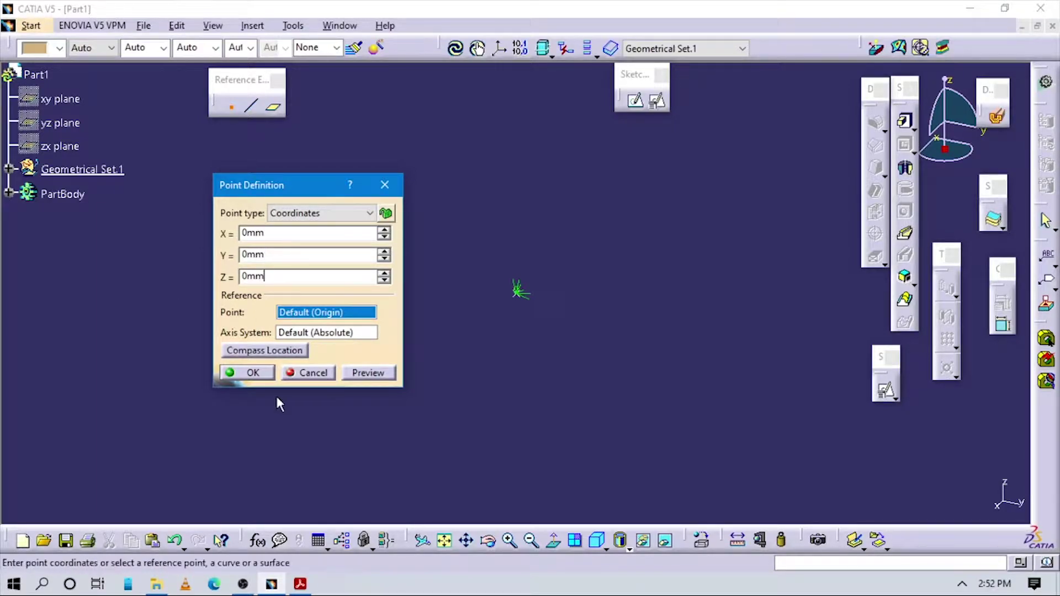
{"action": "left_click", "coordinate": [256, 377]}
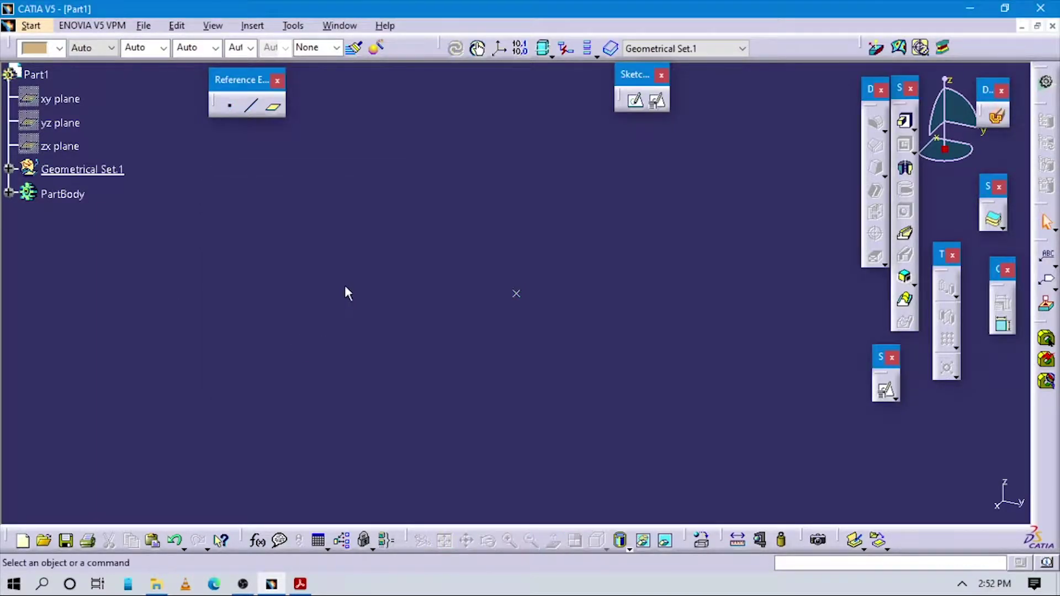
Insert a standard axis system with Point.1 as its origin.
{"action": "left_click", "coordinate": [252, 26]}
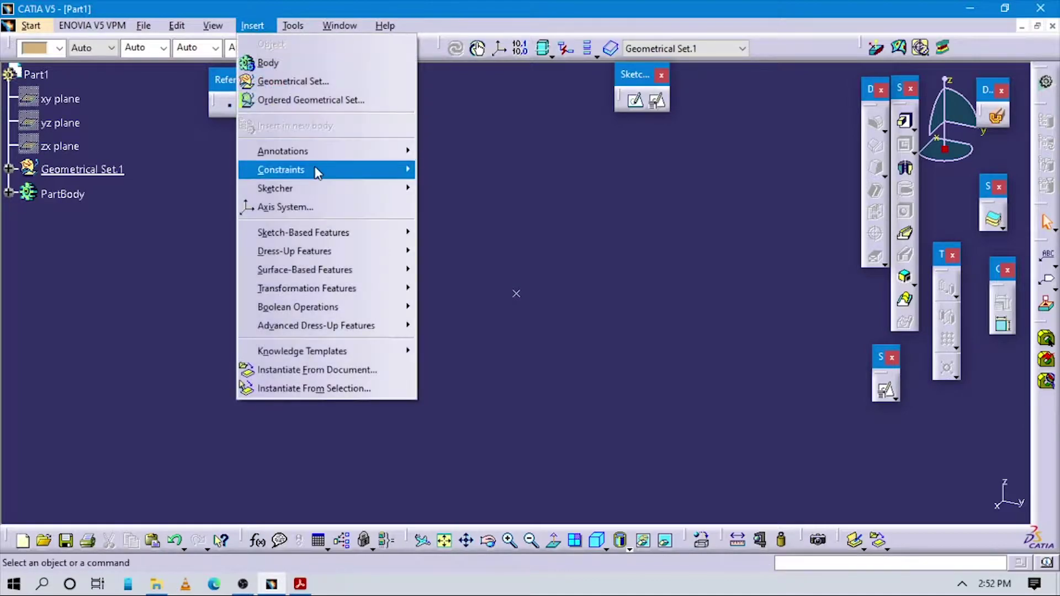
{"action": "left_click", "coordinate": [298, 208]}
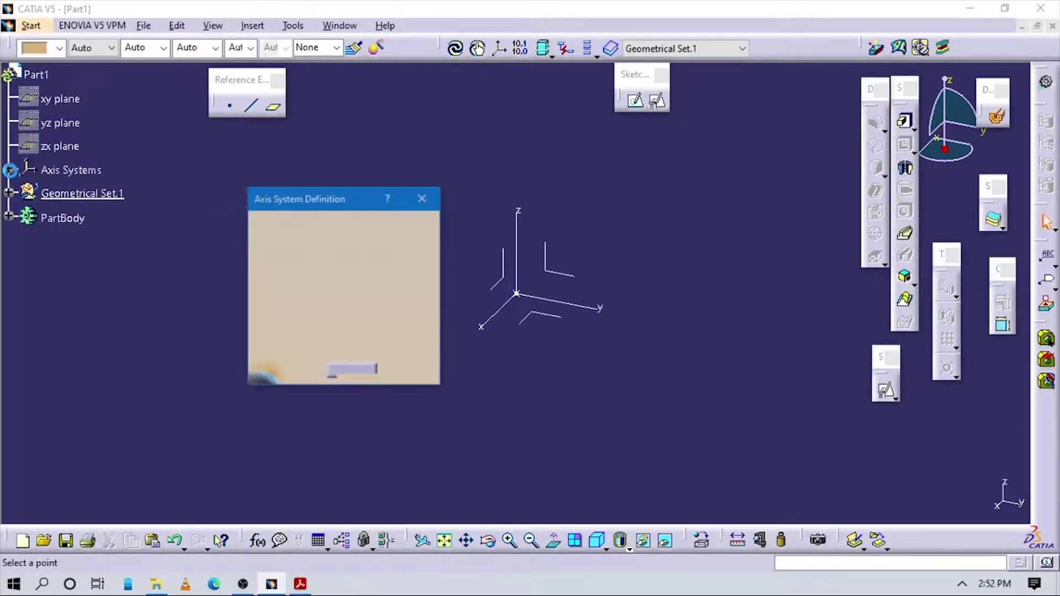
{"action": "left_click", "coordinate": [9, 193]}
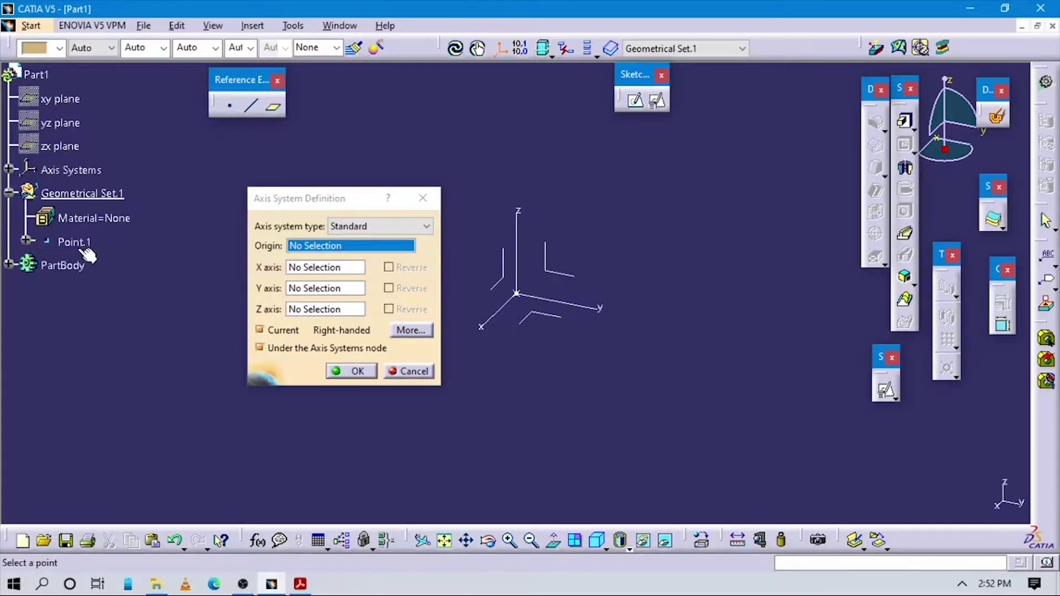
{"action": "left_click", "coordinate": [74, 242]}
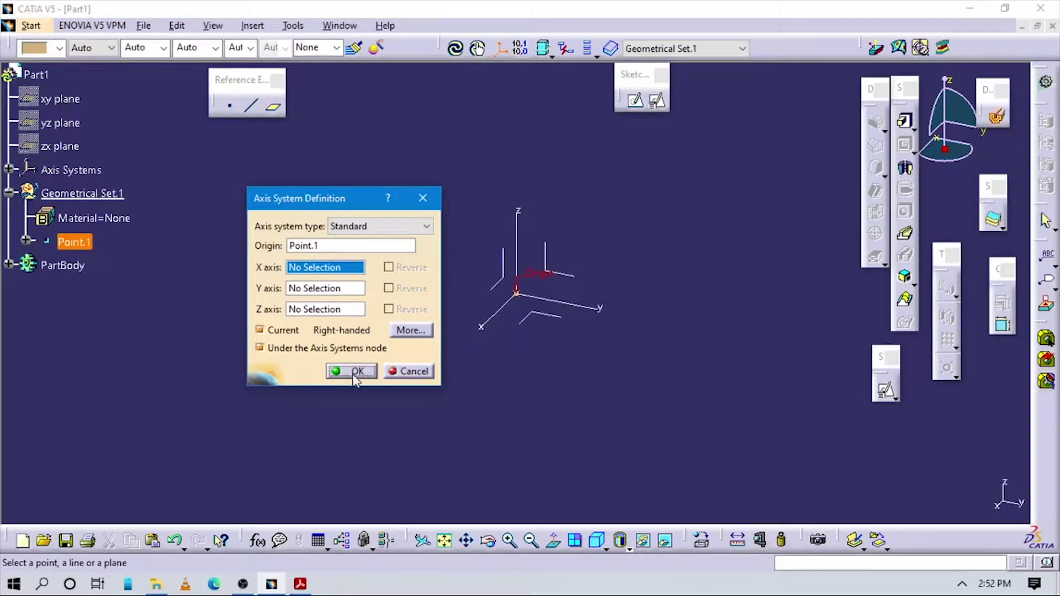
{"action": "left_click", "coordinate": [354, 372]}
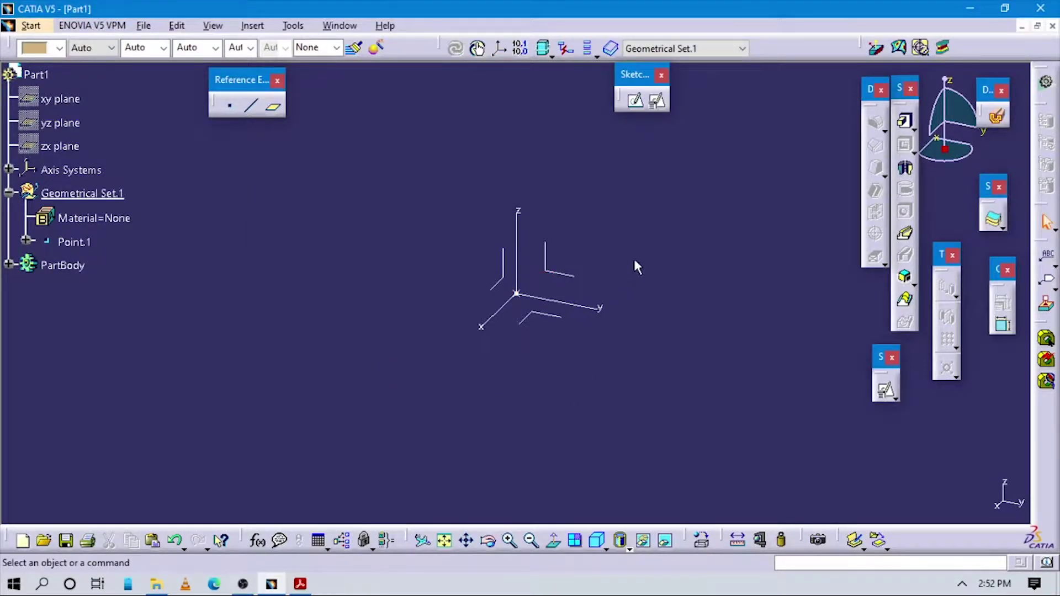
{"action": "mouse_move", "coordinate": [641, 313]}
{"action": "middle_mouse_down"}
{"action": "mouse_move", "coordinate": [642, 334]}
{"action": "mouse_move", "coordinate": [632, 311]}
{"action": "middle_mouse_up"}
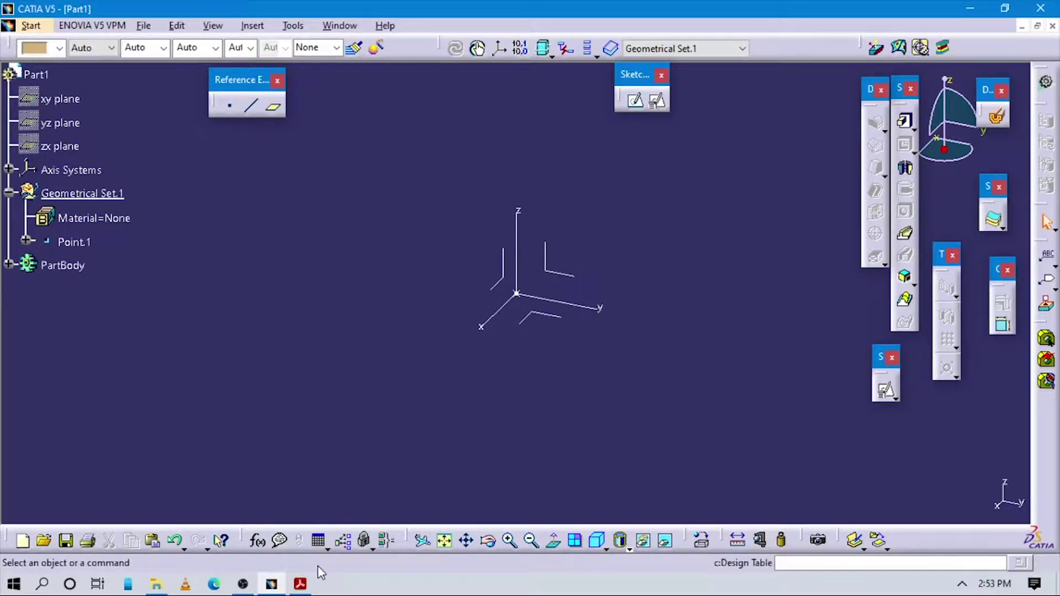
Switch to the tutorial PDF and review the nozzle picture and the dimensions in Figure 6-78 for the base feature.
{"action": "left_click", "coordinate": [300, 583]}
{"action": "scroll", "coordinate": [610, 429], "scroll_direction": "up", "scroll_amount": 10}
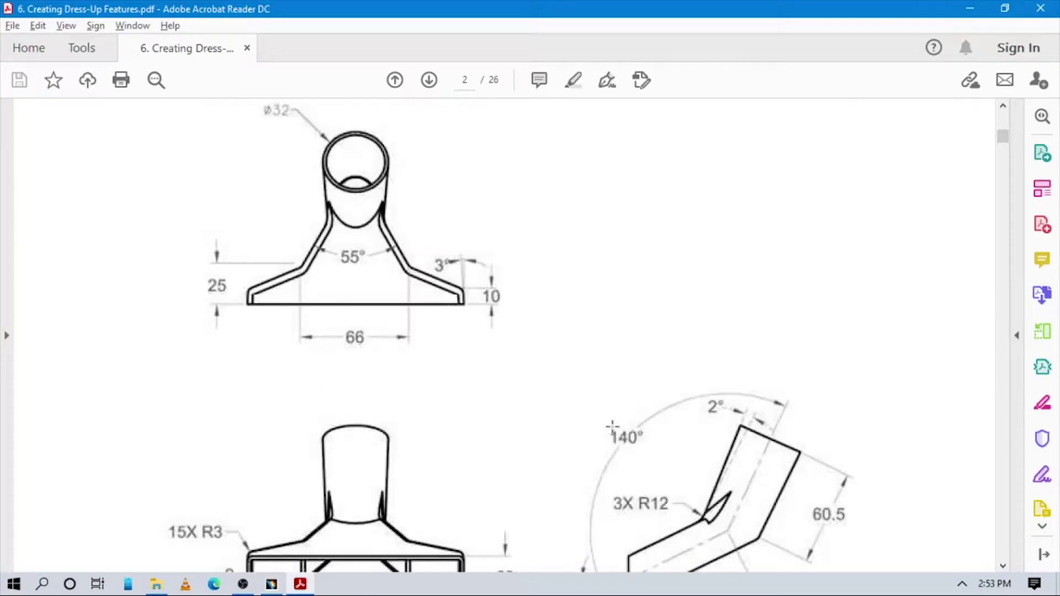
{"action": "scroll", "coordinate": [612, 435], "scroll_direction": "up", "scroll_amount": 5}
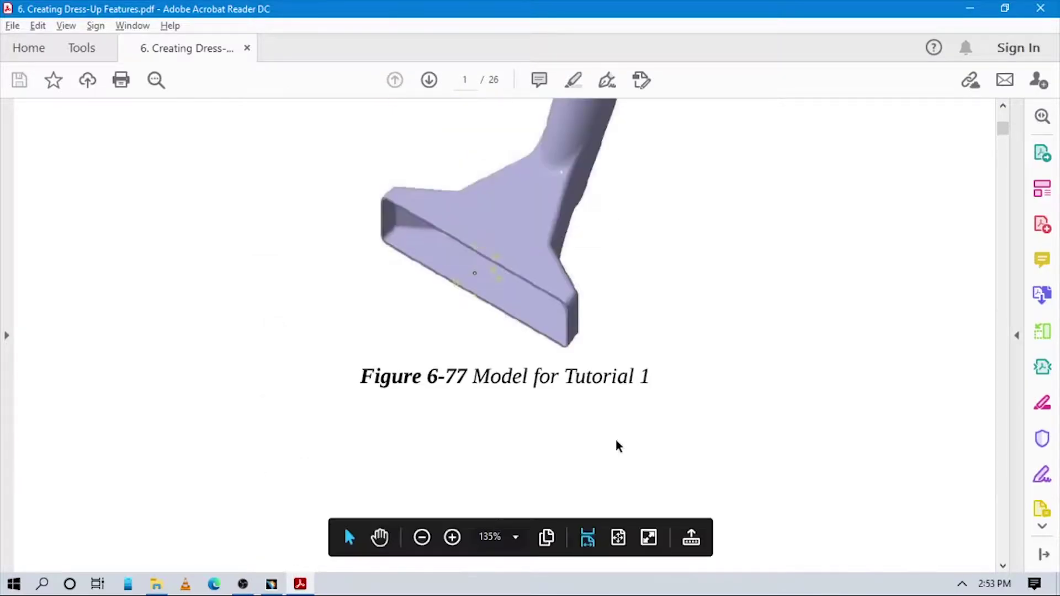
{"action": "scroll", "coordinate": [614, 440], "scroll_direction": "down", "scroll_amount": 8}
{"action": "scroll", "coordinate": [618, 308], "scroll_direction": "down", "scroll_amount": 4}
{"action": "scroll", "coordinate": [607, 307], "scroll_direction": "up", "scroll_amount": 10}
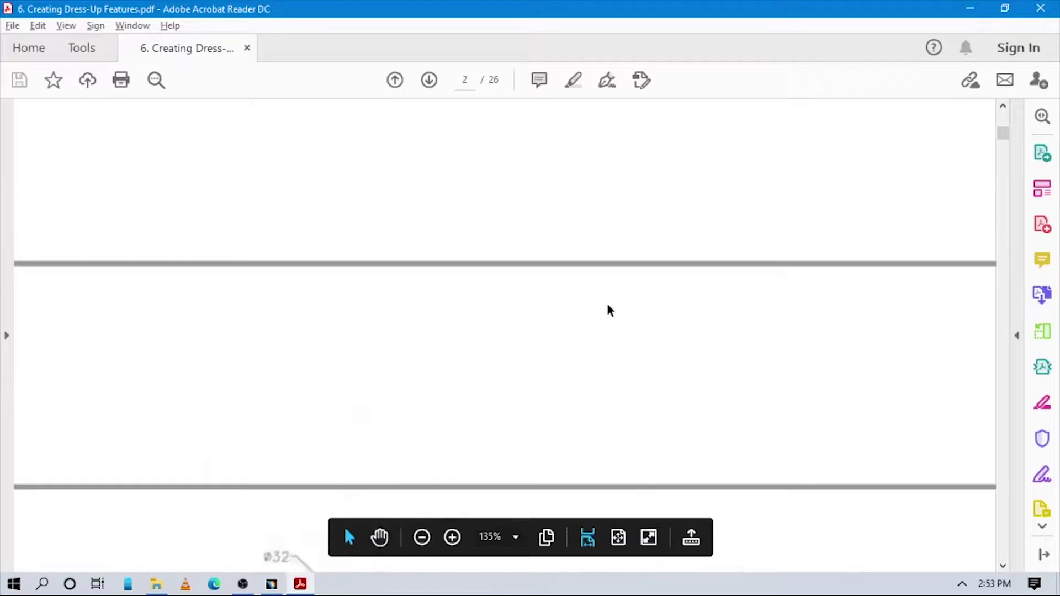
{"action": "scroll", "coordinate": [607, 304], "scroll_direction": "up", "scroll_amount": 2}
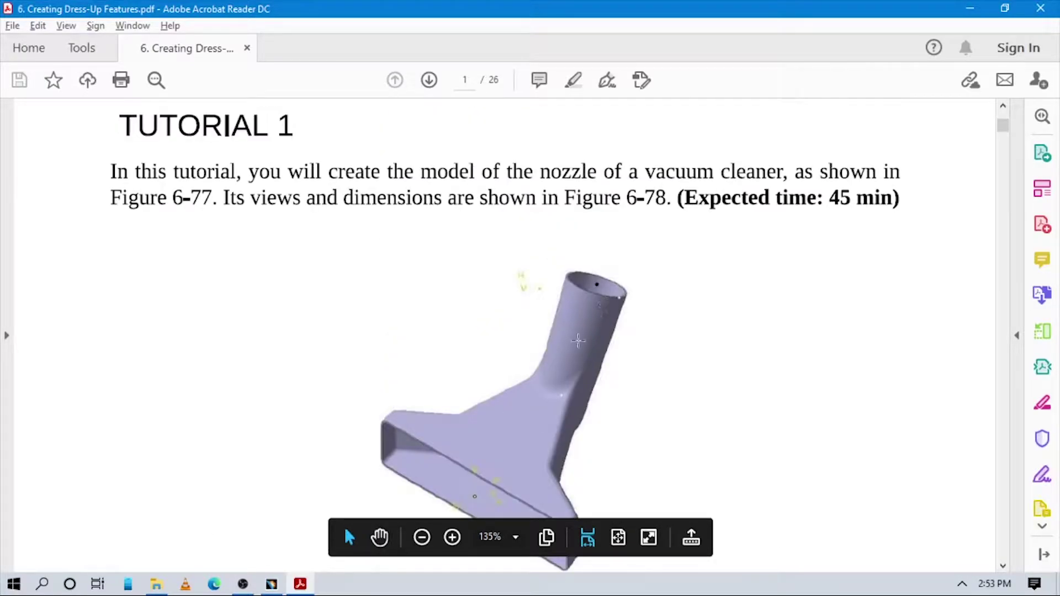
{"action": "scroll", "coordinate": [574, 332], "scroll_direction": "down", "scroll_amount": 18}
{"action": "scroll", "coordinate": [611, 293], "scroll_direction": "down", "scroll_amount": 10}
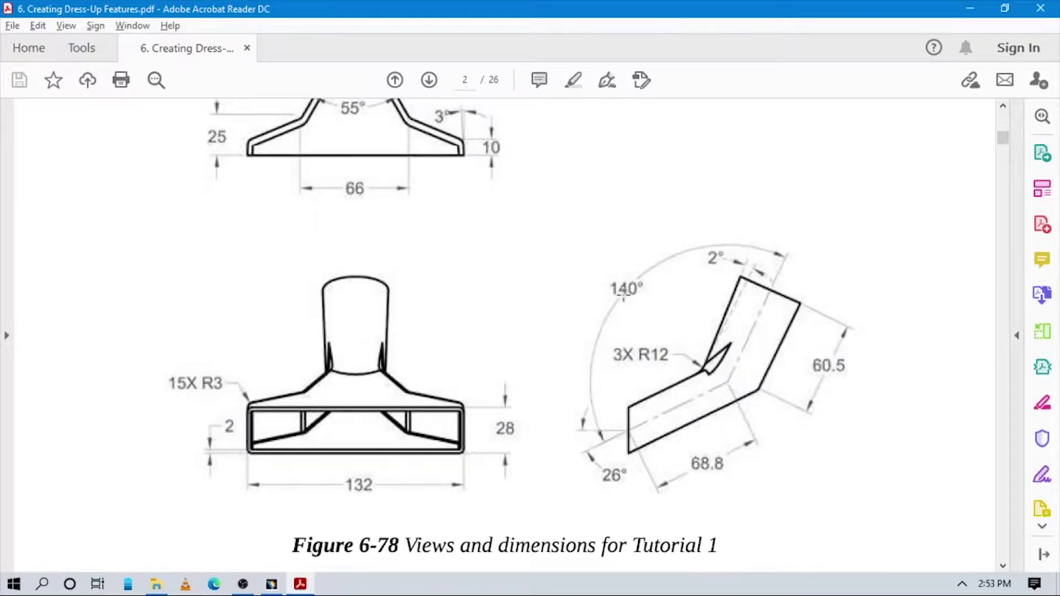
{"action": "scroll", "coordinate": [623, 292], "scroll_direction": "down", "scroll_amount": 2}
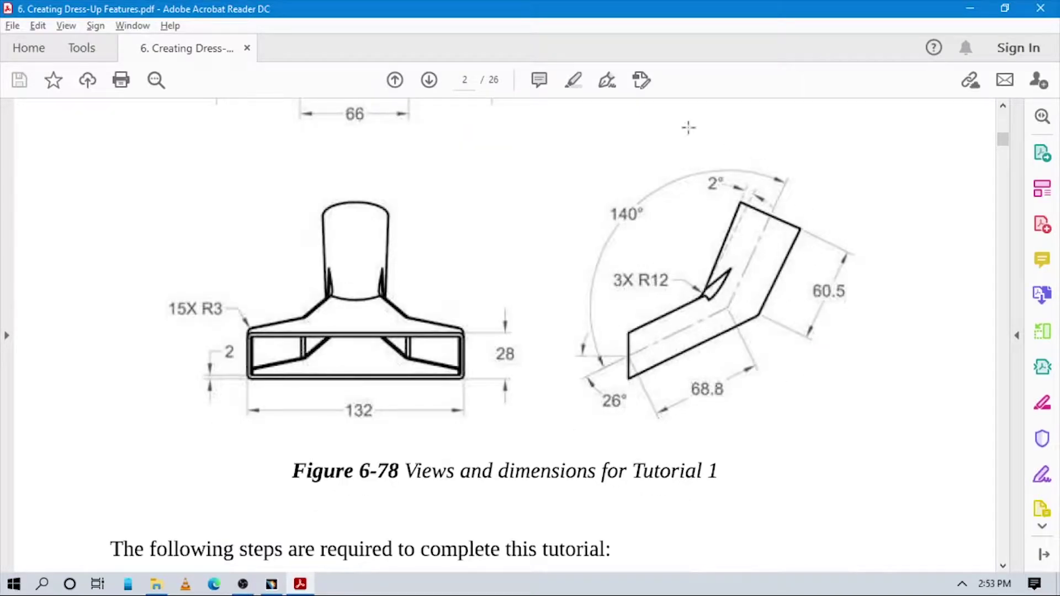
{"action": "scroll", "coordinate": [579, 333], "scroll_direction": "up", "scroll_amount": 20}
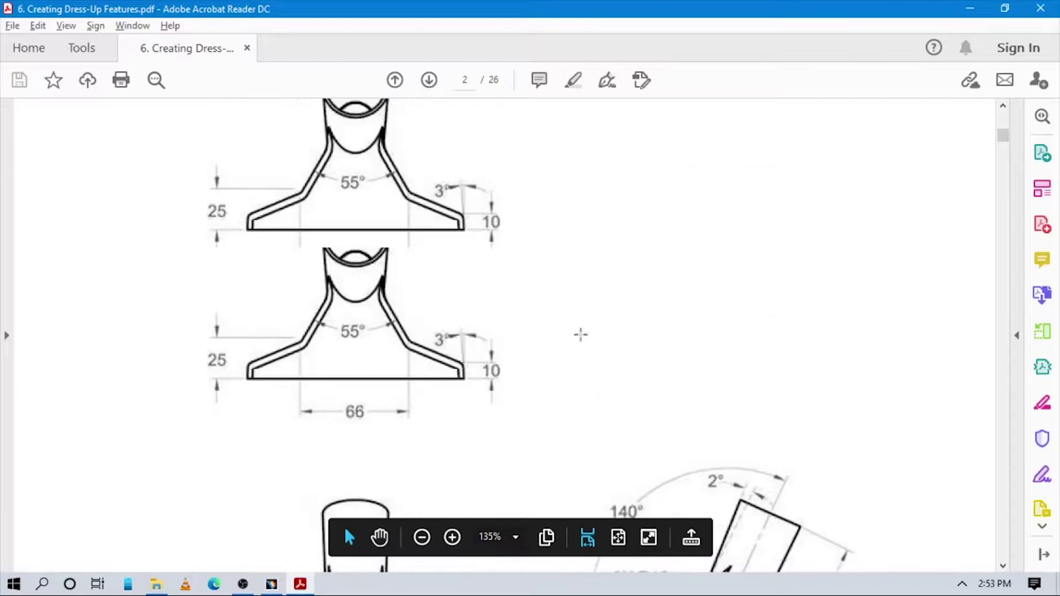
{"action": "scroll", "coordinate": [593, 298], "scroll_direction": "down", "scroll_amount": 5}
{"action": "scroll", "coordinate": [594, 296], "scroll_direction": "down", "scroll_amount": 12}
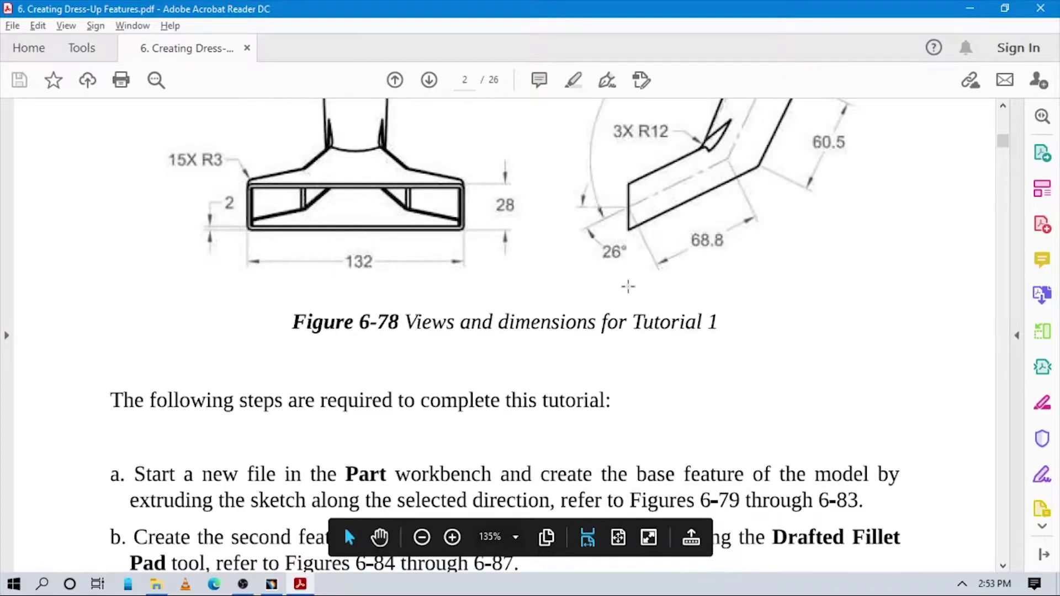
{"action": "scroll", "coordinate": [596, 276], "scroll_direction": "up", "scroll_amount": 2}
Switch back to CATIA and start a positioned sketch on the axis system's ZX plane, with Point.1 as the projection-point origin.
{"action": "left_click", "coordinate": [271, 584]}
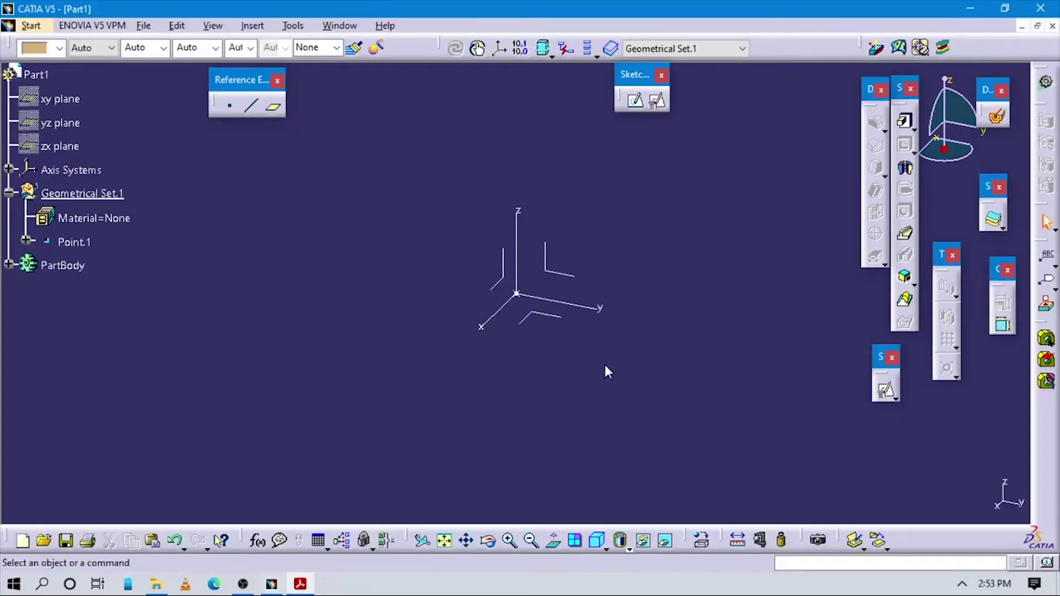
{"action": "left_click", "coordinate": [658, 102]}
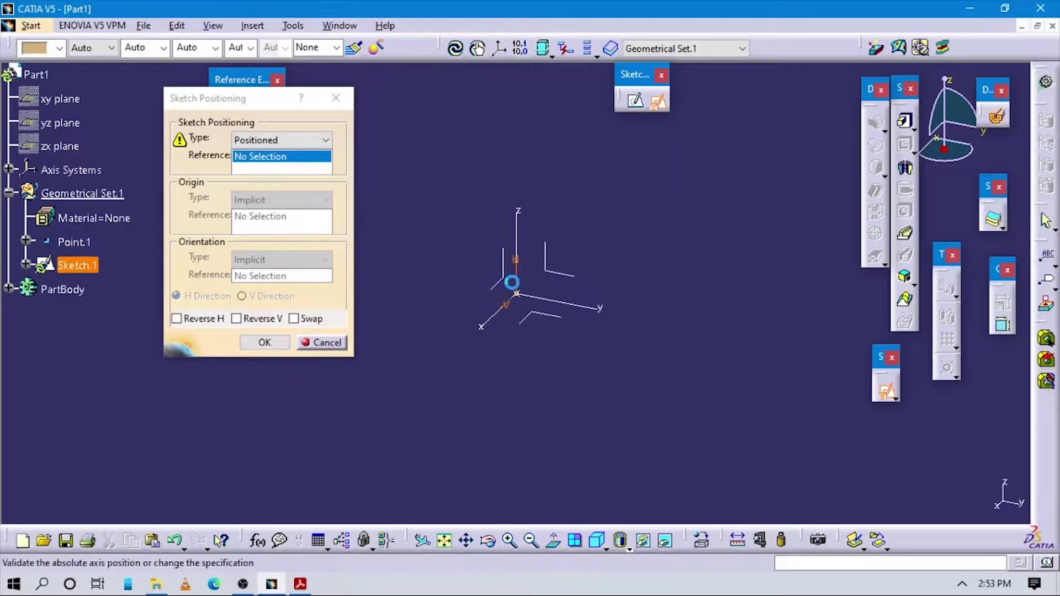
{"action": "left_click", "coordinate": [503, 281]}
{"action": "left_click", "coordinate": [278, 200]}
{"action": "left_click", "coordinate": [255, 238]}
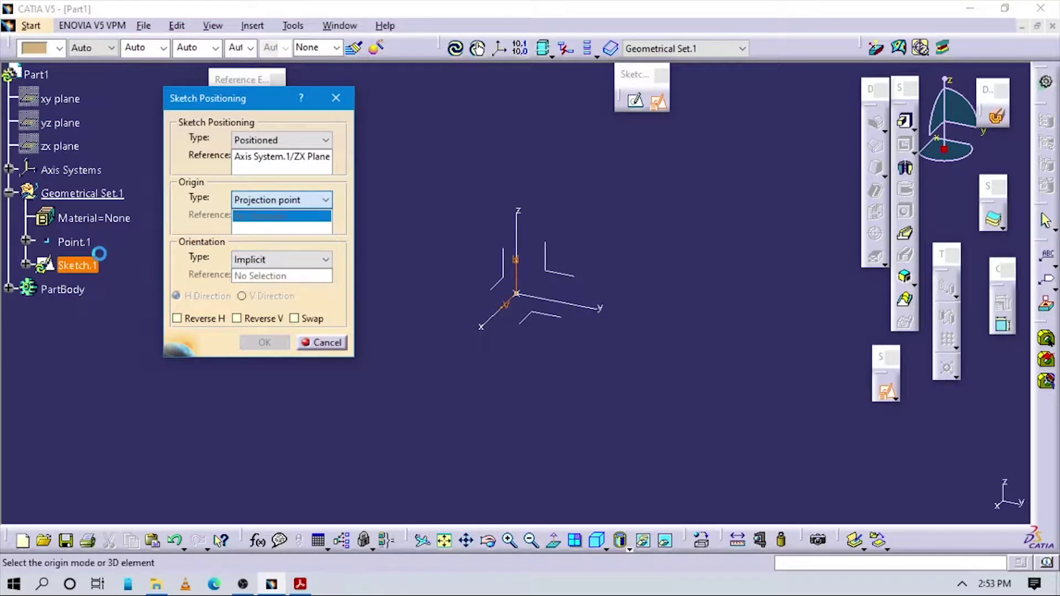
{"action": "left_click", "coordinate": [73, 241]}
Orient the sketch's H direction parallel to the axis system's X axis, reverse H, and enter the sketch.
{"action": "left_click", "coordinate": [246, 250]}
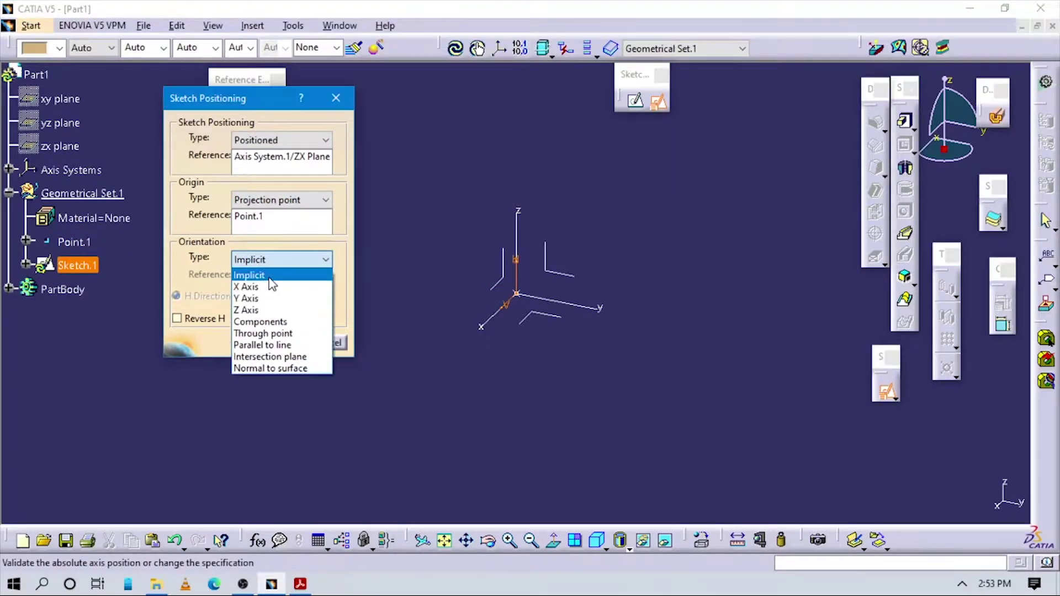
{"action": "left_click", "coordinate": [260, 346]}
{"action": "left_click", "coordinate": [496, 314]}
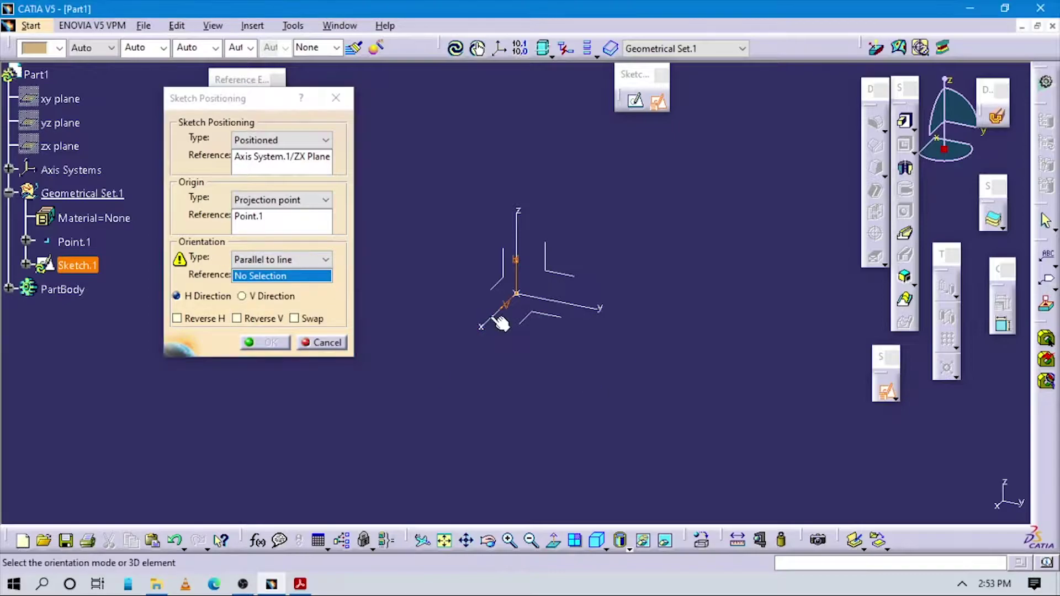
{"action": "left_click", "coordinate": [237, 319]}
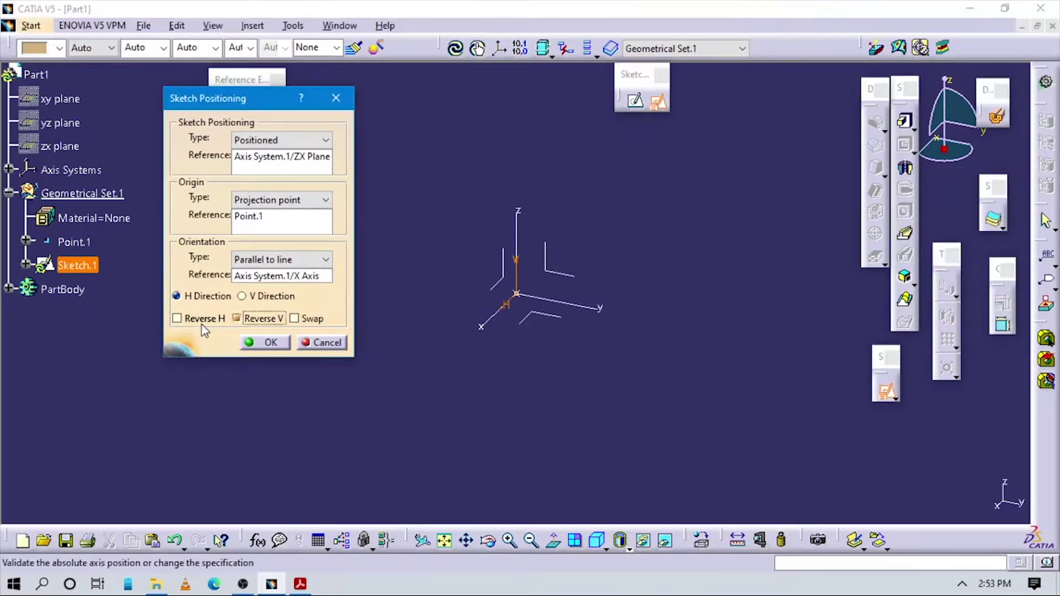
{"action": "left_click", "coordinate": [177, 318]}
{"action": "left_click", "coordinate": [259, 342]}
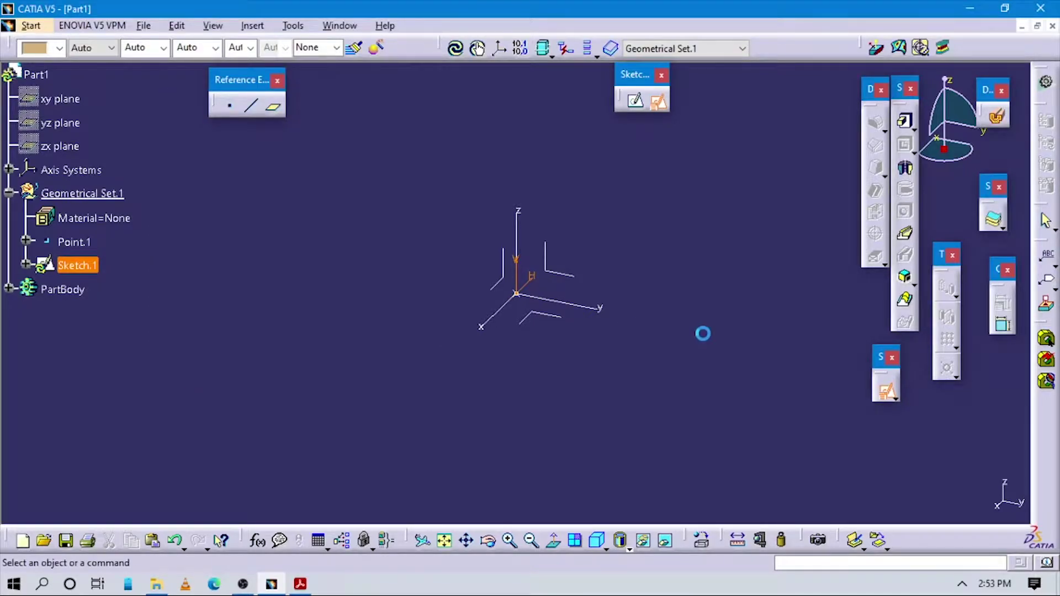
Consult the PDF's side view, then in CATIA sketch two connected lines rising from the origin, about 82 mm and 69 mm long.
{"action": "left_click", "coordinate": [300, 584]}
{"action": "scroll", "coordinate": [629, 419], "scroll_direction": "up", "scroll_amount": 3}
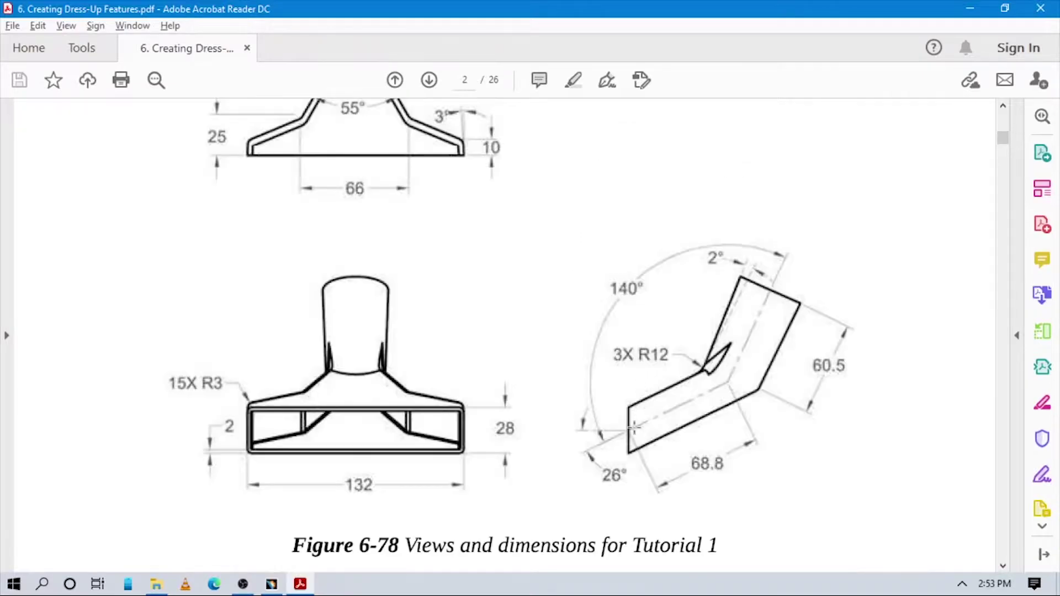
{"action": "left_click", "coordinate": [271, 584]}
{"action": "middle_click_drag", "start_coordinate": [637, 301], "coordinate": [531, 392]}
{"action": "left_click", "coordinate": [686, 132]}
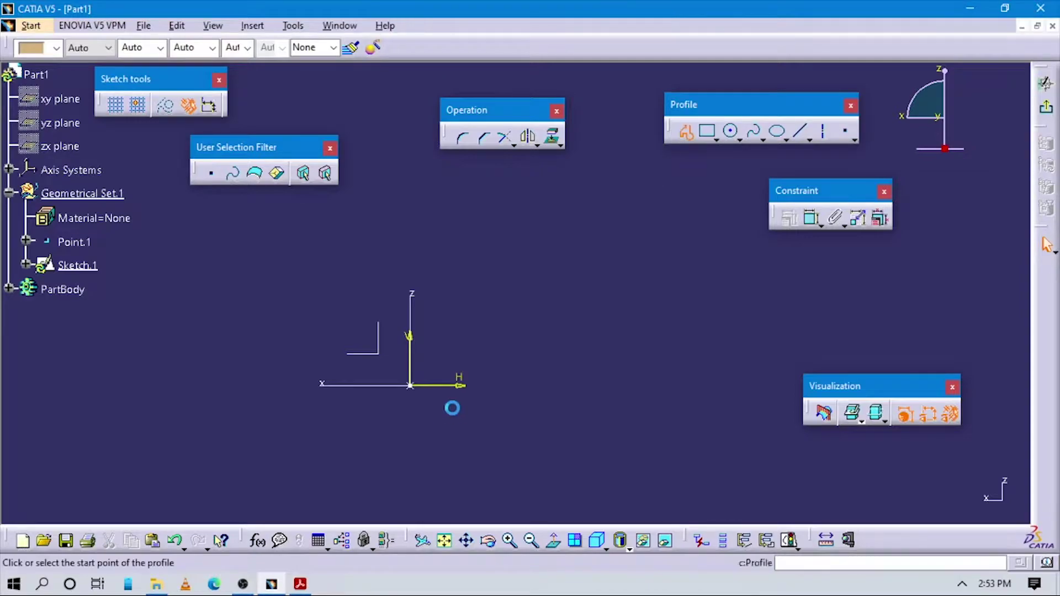
{"action": "left_click", "coordinate": [410, 385]}
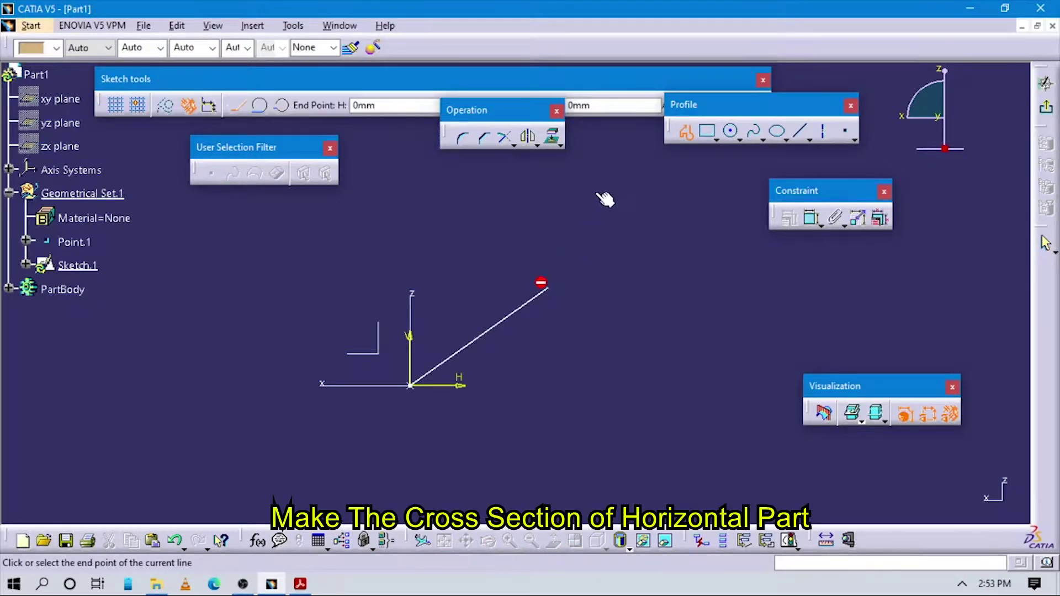
{"action": "left_click", "coordinate": [547, 288]}
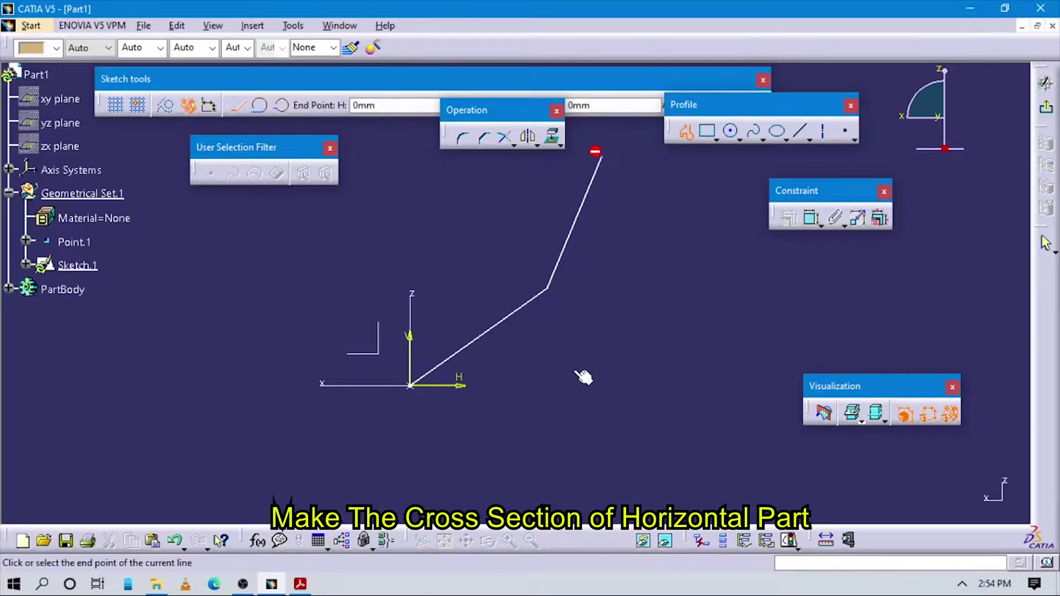
Check the side view's angle in the PDF, end the profile in CATIA, and constrain the angle between the two lines to 140°.
{"action": "left_click", "coordinate": [300, 584]}
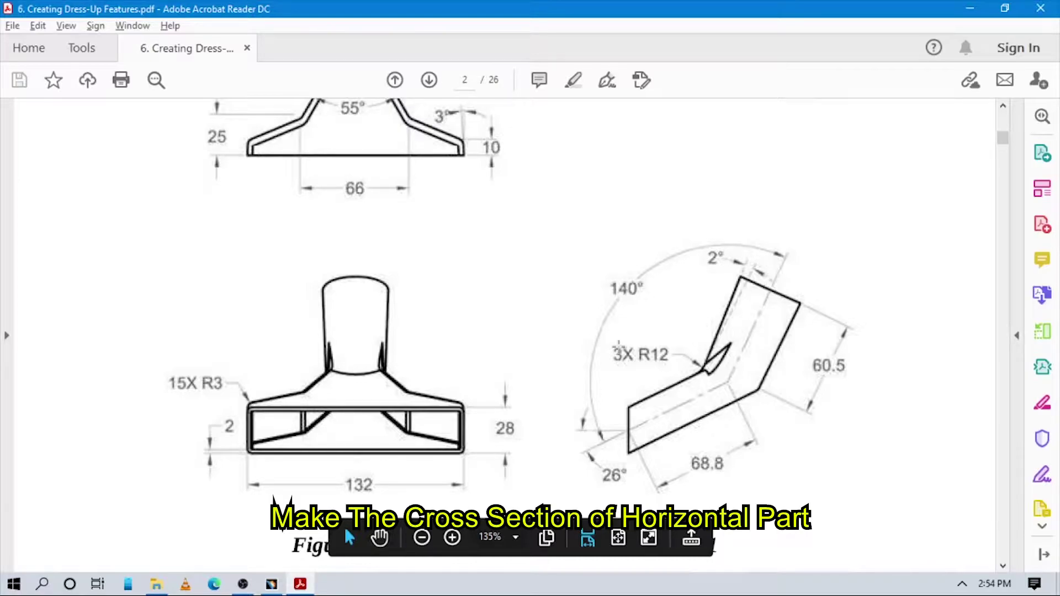
{"action": "left_click", "coordinate": [271, 584]}
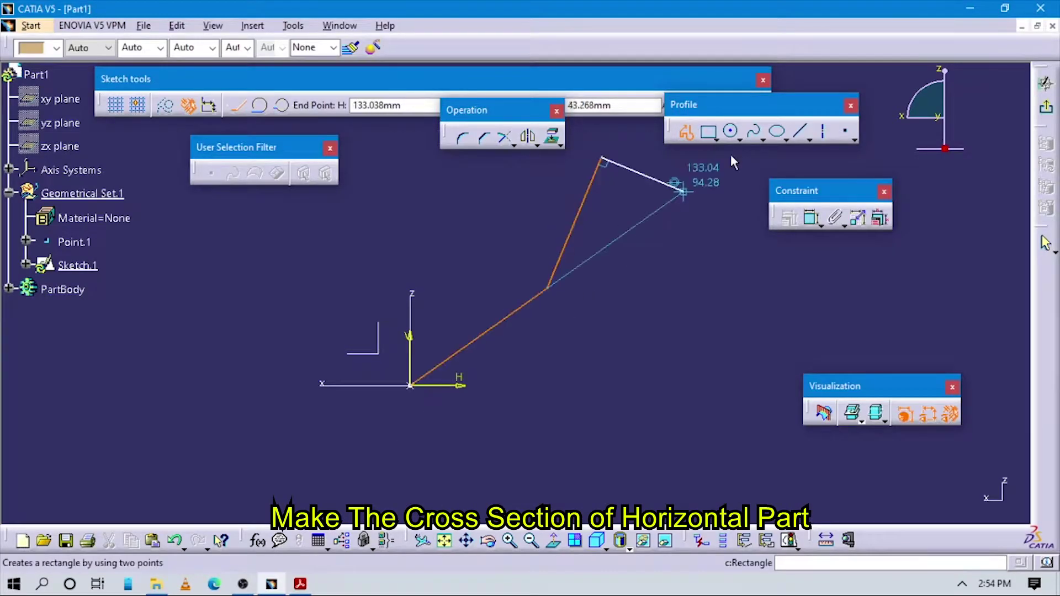
{"action": "left_click", "coordinate": [811, 217]}
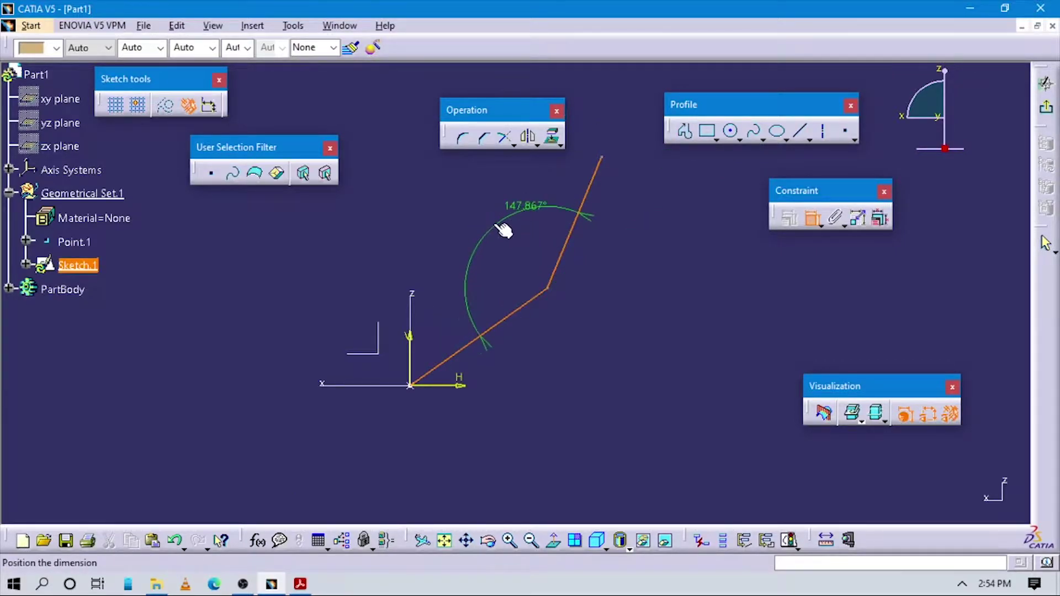
{"action": "left_click", "coordinate": [483, 226]}
{"action": "double_click", "coordinate": [484, 226]}
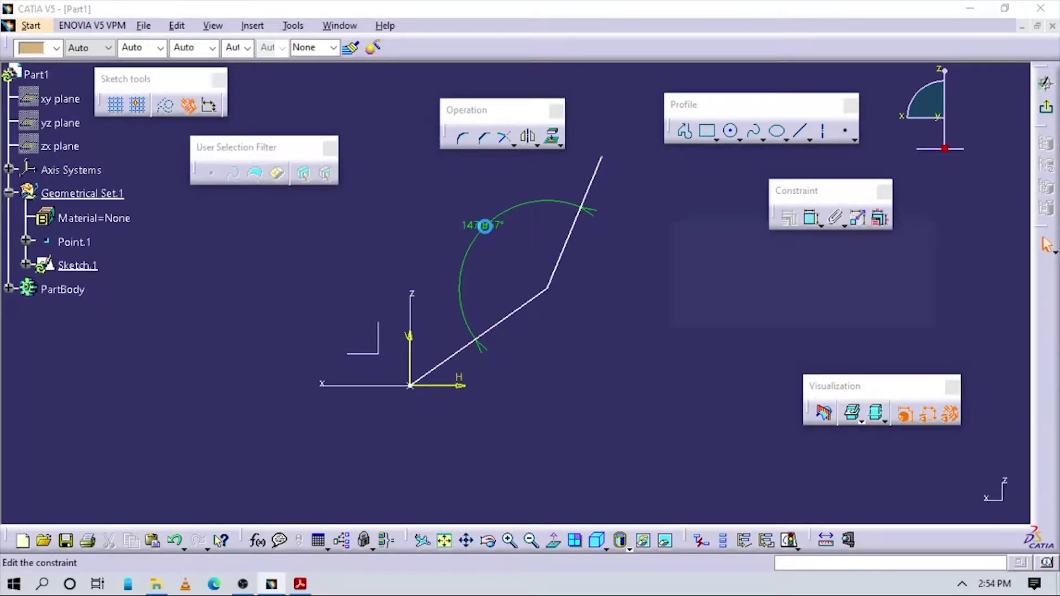
{"action": "type", "text": "140"}
{"action": "key", "text": "Return"}
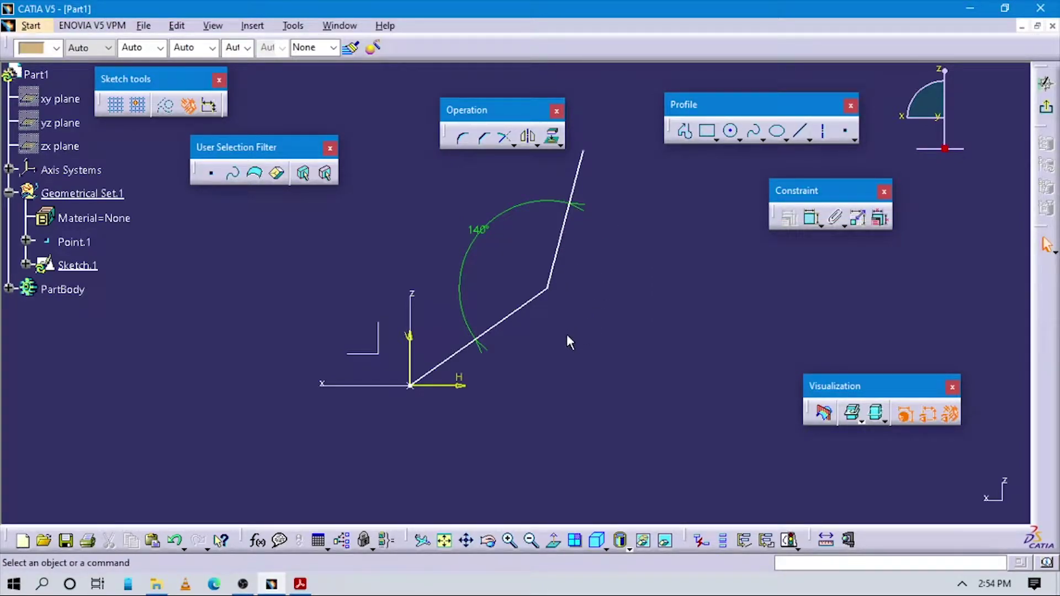
Consult the PDF again and constrain the lower line at 26° to the horizontal axis in the CATIA sketch.
{"action": "left_click", "coordinate": [301, 584]}
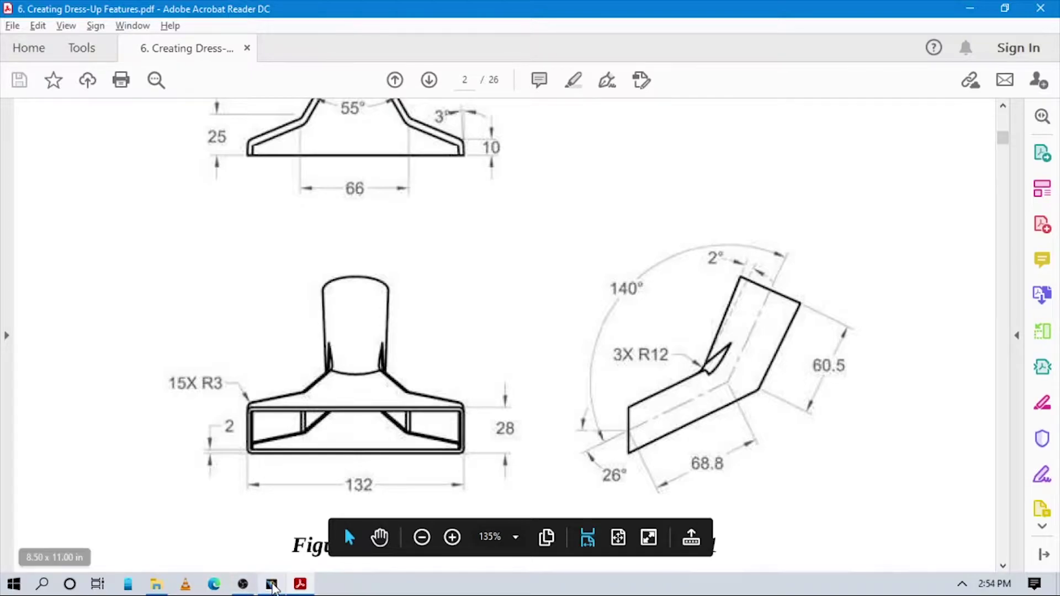
{"action": "left_click", "coordinate": [271, 585]}
{"action": "left_click", "coordinate": [790, 218]}
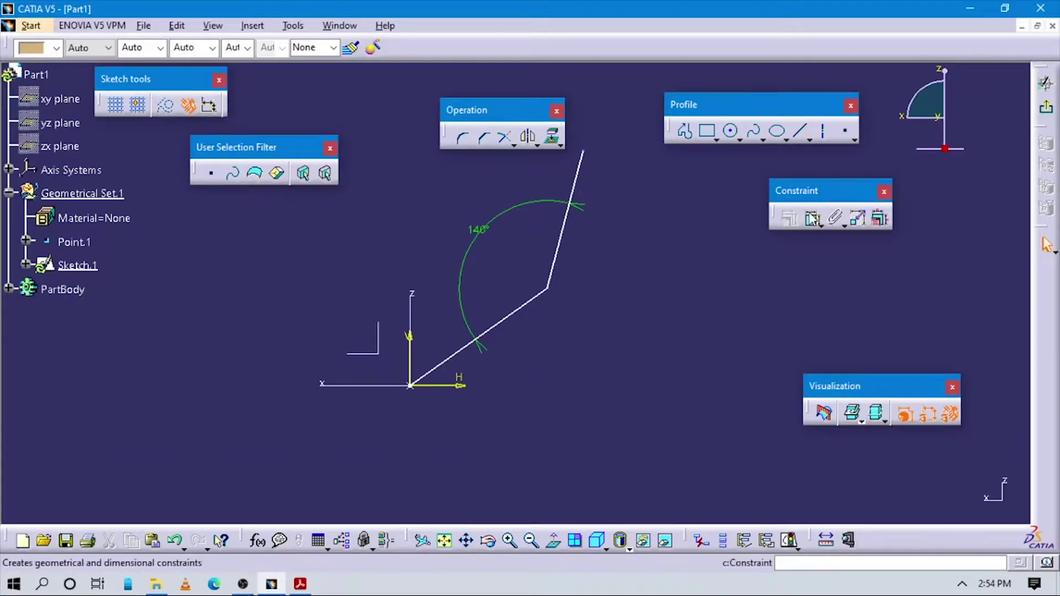
{"action": "left_click", "coordinate": [459, 385]}
{"action": "left_click", "coordinate": [480, 345]}
{"action": "left_click", "coordinate": [524, 347]}
{"action": "double_click", "coordinate": [523, 344]}
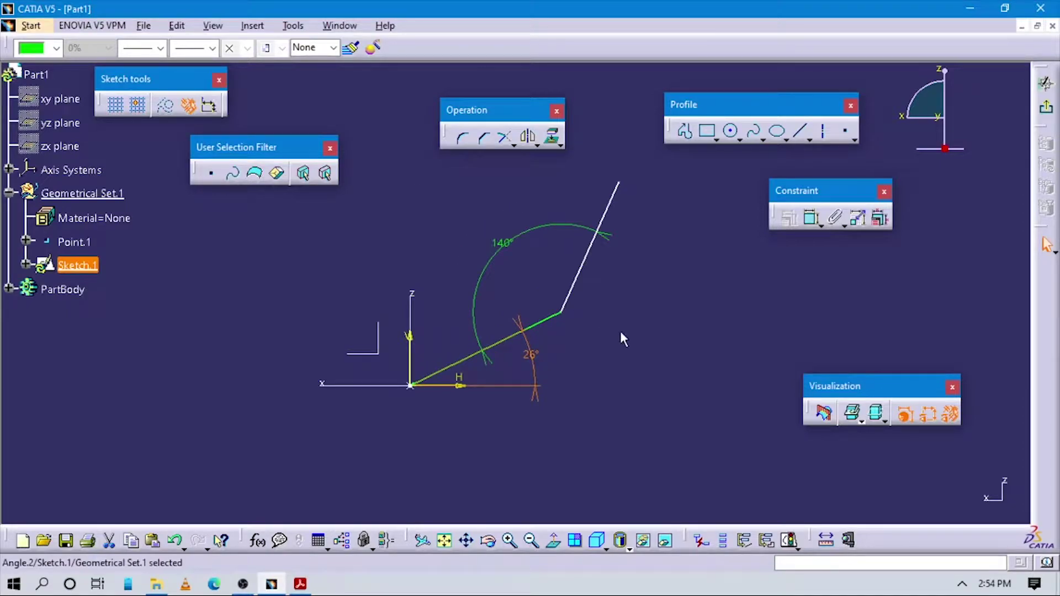
{"action": "left_click", "coordinate": [604, 346]}
Check the line lengths in the PDF and dimension the upper line in the CATIA sketch to 60.5 mm.
{"action": "left_click", "coordinate": [309, 583]}
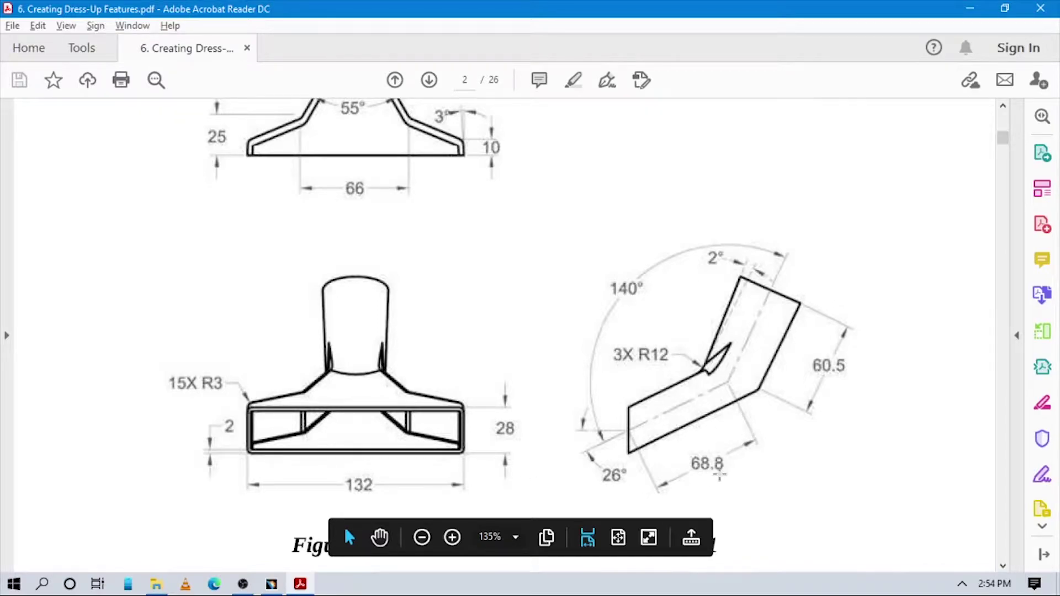
{"action": "left_click", "coordinate": [271, 583]}
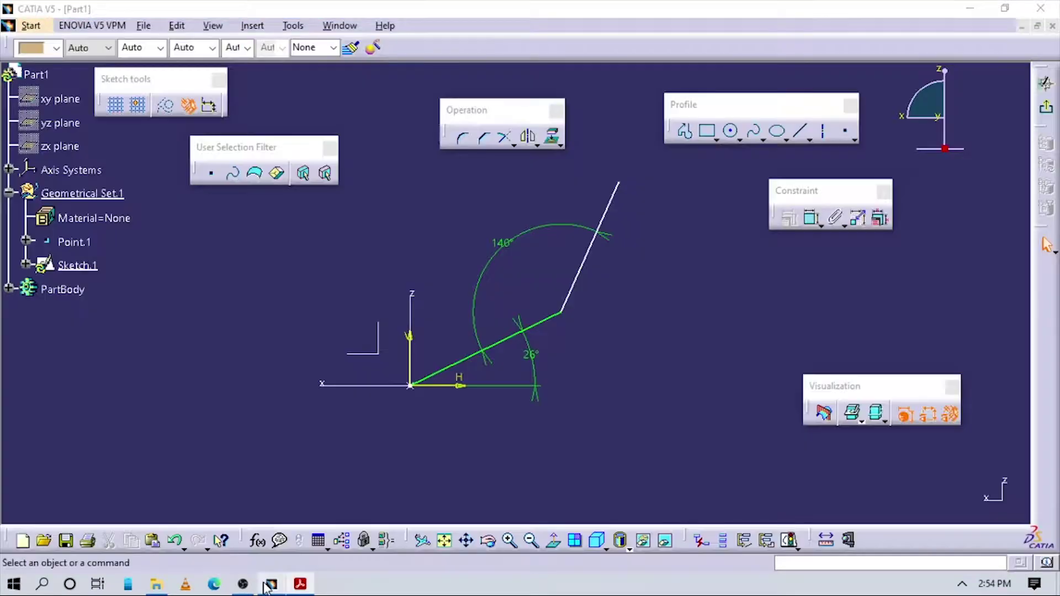
{"action": "left_click", "coordinate": [601, 240]}
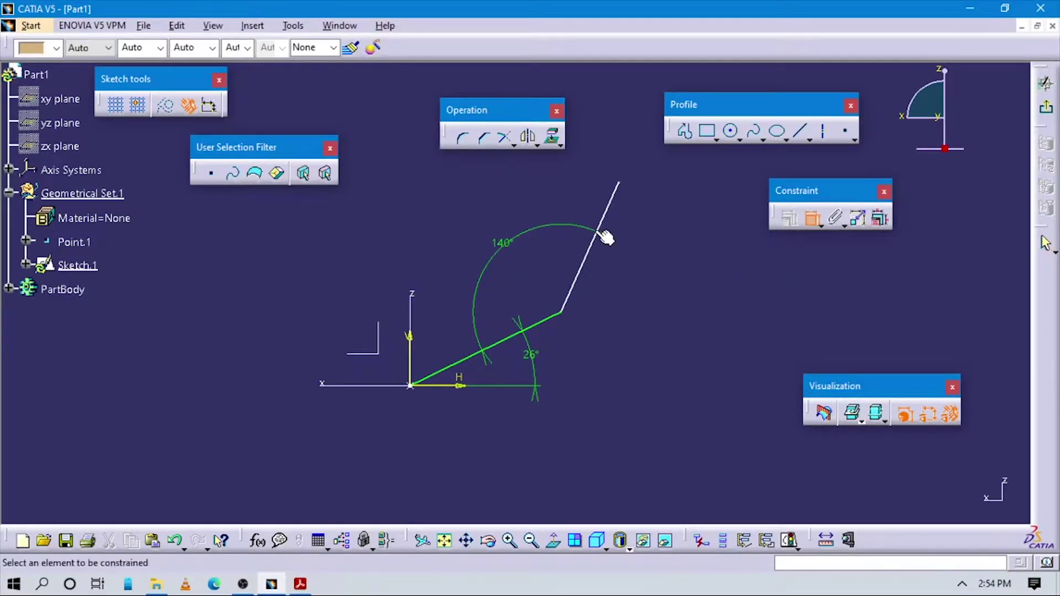
{"action": "left_click", "coordinate": [640, 253]}
{"action": "double_click", "coordinate": [644, 253]}
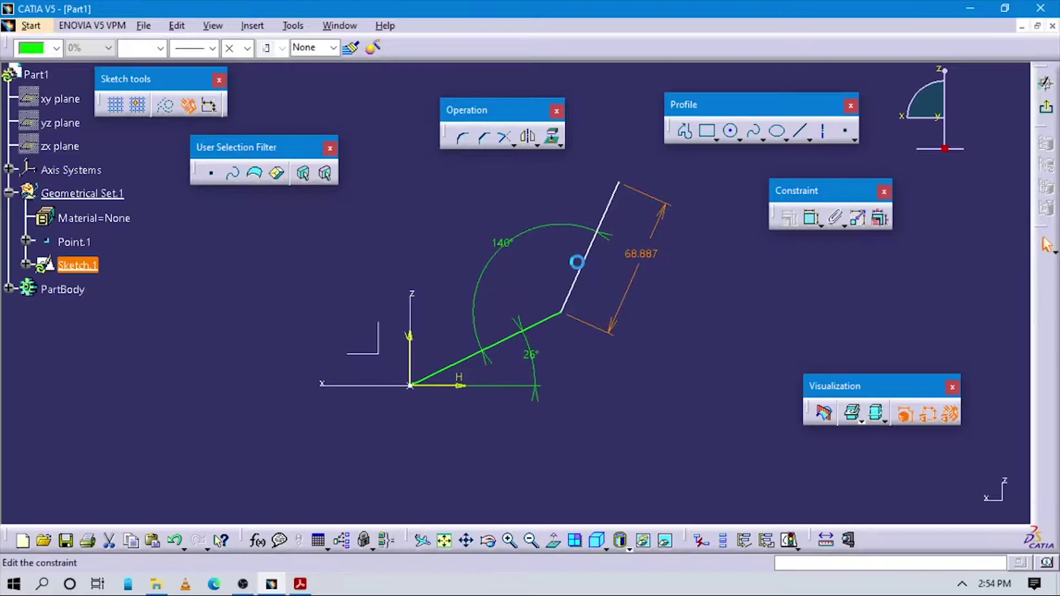
{"action": "type", "text": "60"}
{"action": "key", "text": "Return"}
Dimension the lower line starting at the origin to 68.8 mm.
{"action": "left_click", "coordinate": [812, 218]}
{"action": "left_click", "coordinate": [512, 333]}
{"action": "left_click", "coordinate": [460, 214]}
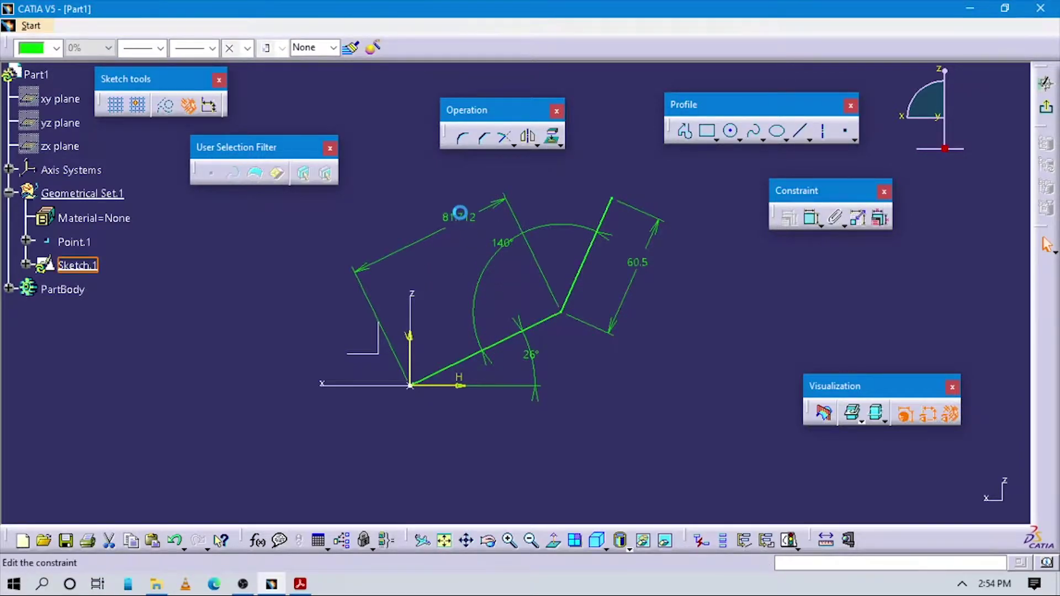
{"action": "double_click", "coordinate": [459, 214]}
{"action": "type", "text": "68.8"}
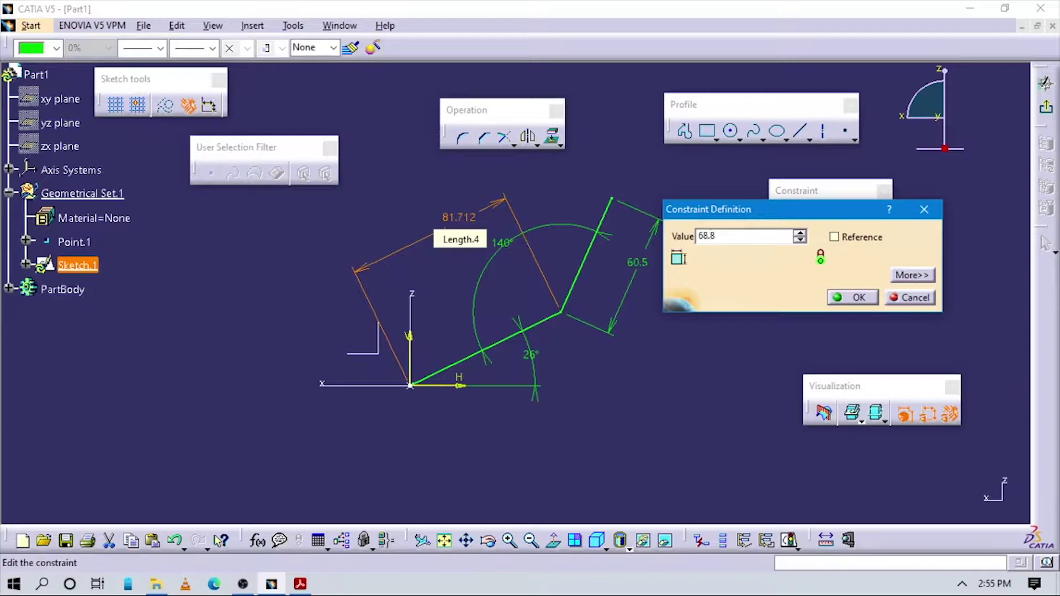
{"action": "key", "text": "Return"}
{"action": "middle_click_drag", "start_coordinate": [612, 400], "coordinate": [666, 397]}
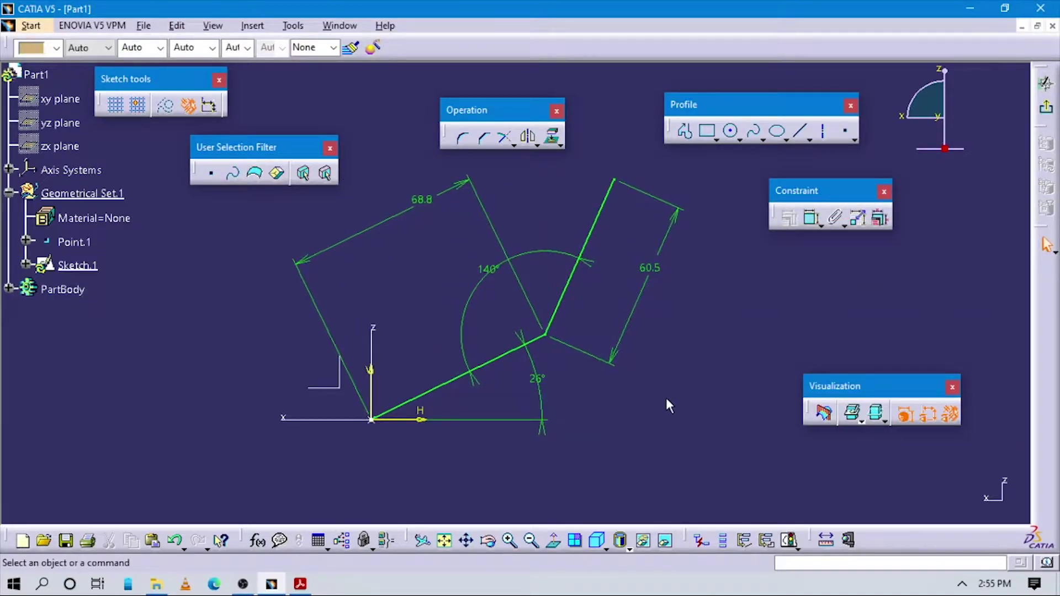
Check the sketch solving status and exit the sketch.
{"action": "left_click", "coordinate": [790, 542]}
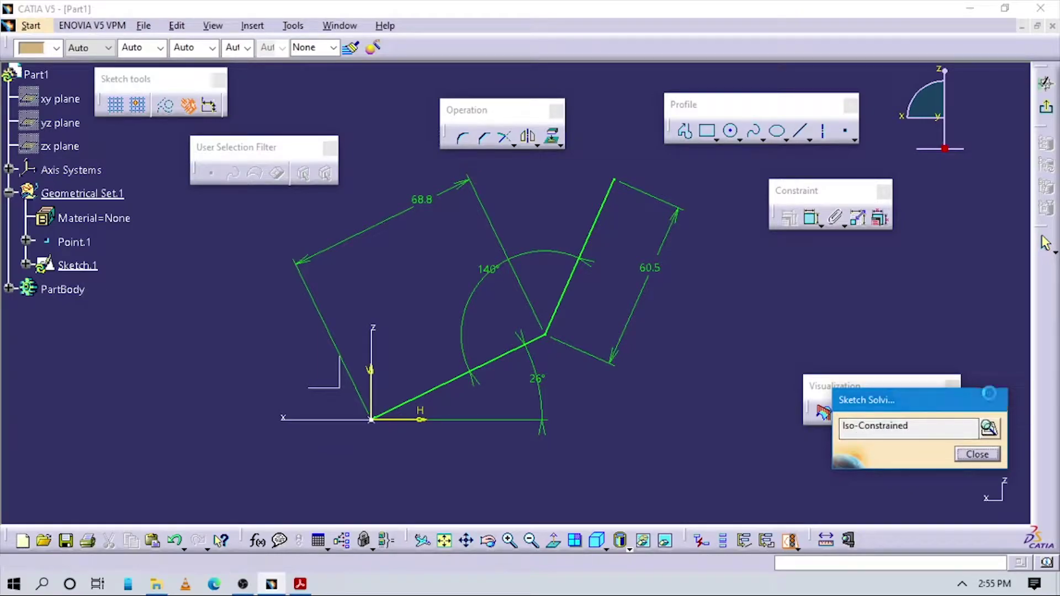
{"action": "left_click", "coordinate": [1002, 399]}
{"action": "left_click", "coordinate": [1045, 111]}
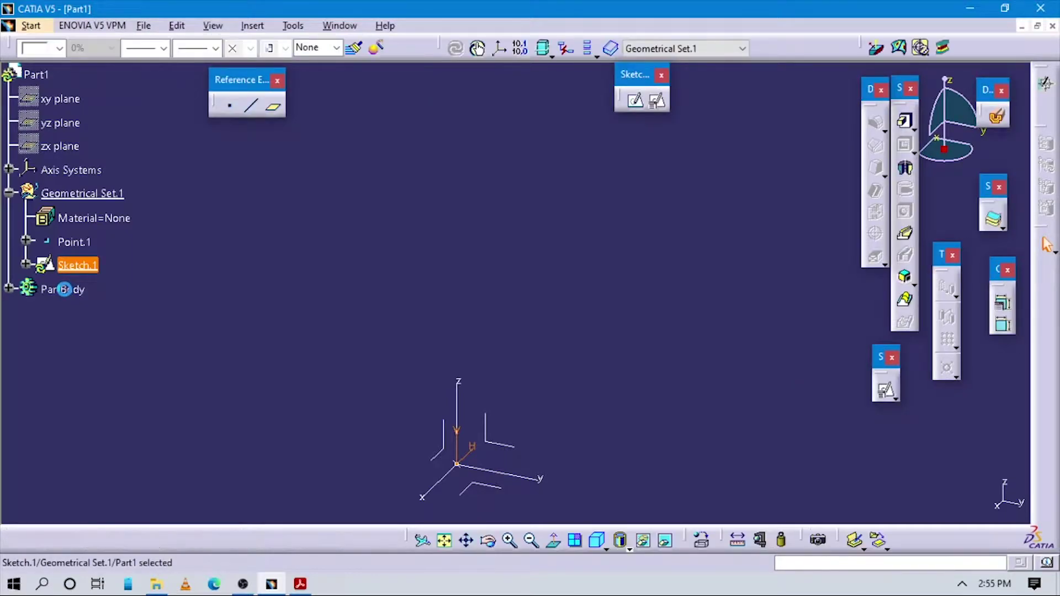
Define PartBody as the in-work object.
{"action": "right_click", "coordinate": [75, 296]}
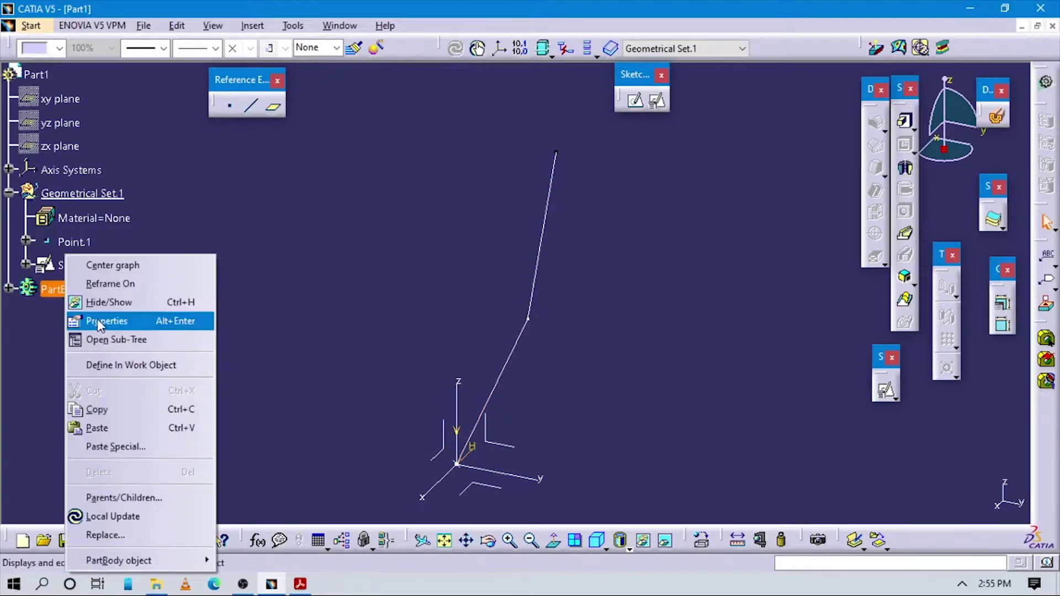
{"action": "left_click", "coordinate": [104, 366]}
{"action": "middle_click_drag", "start_coordinate": [639, 419], "coordinate": [543, 257]}
{"action": "left_click", "coordinate": [634, 423]}
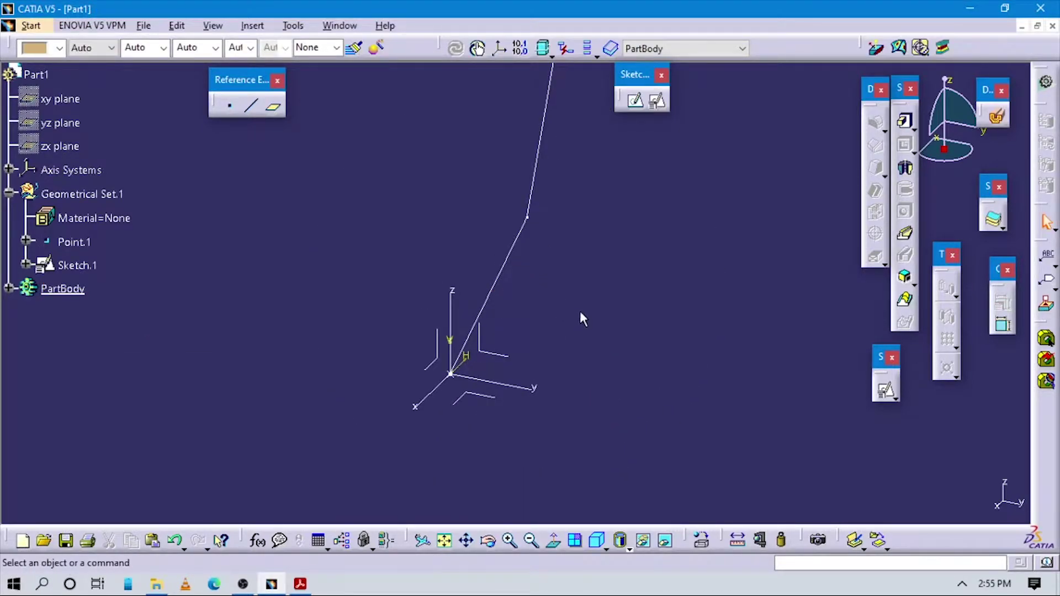
Create a positioned sketch on the axis system's YZ plane, with its origin projected from Point.1 and its H direction parallel to the Y axis.
{"action": "middle_click_drag", "start_coordinate": [580, 313], "coordinate": [575, 352]}
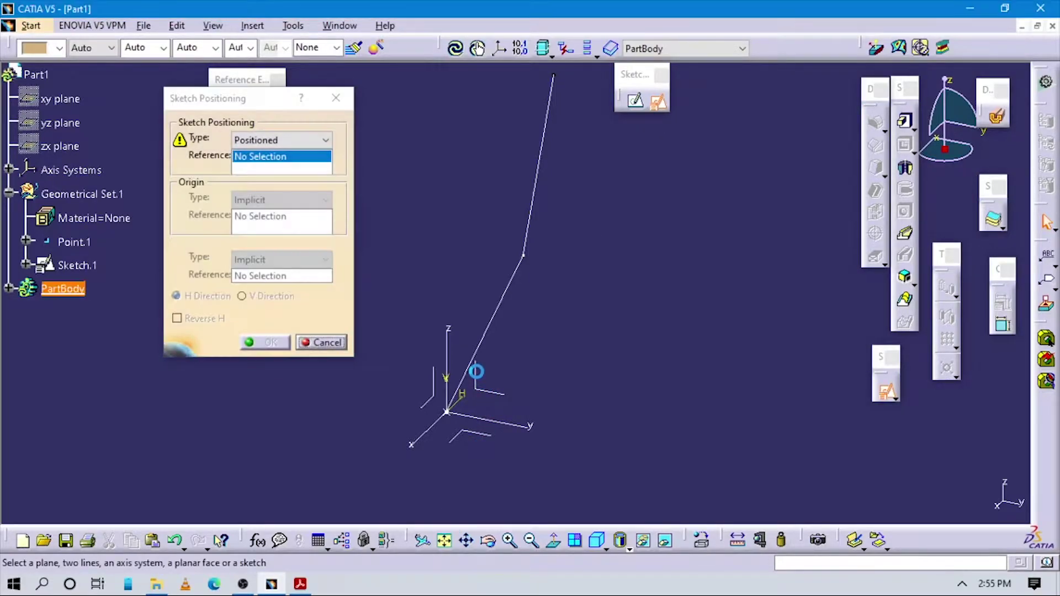
{"action": "left_click", "coordinate": [467, 369]}
{"action": "left_click", "coordinate": [258, 200]}
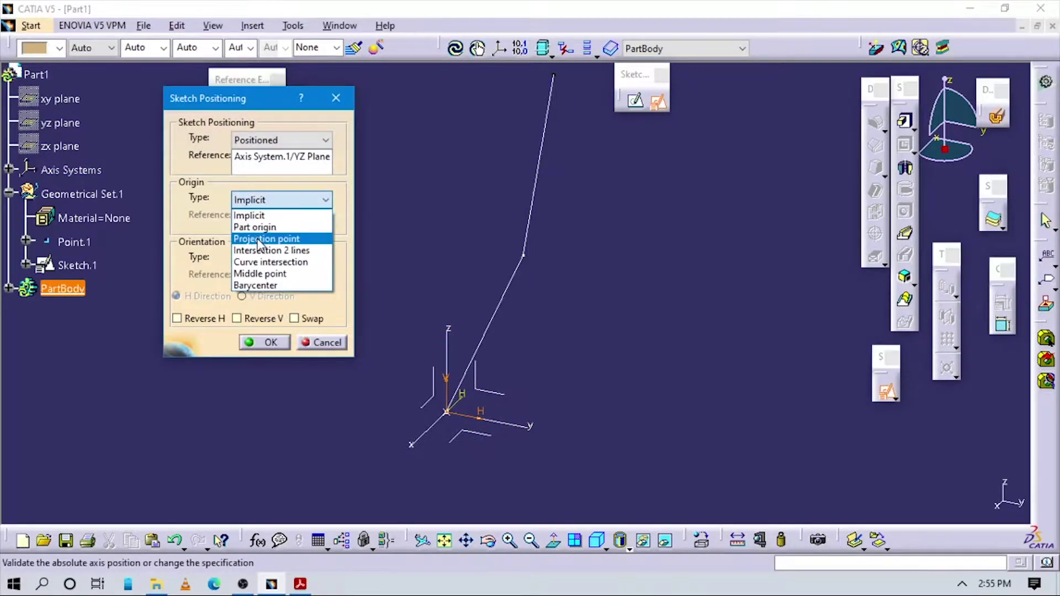
{"action": "left_click", "coordinate": [253, 236]}
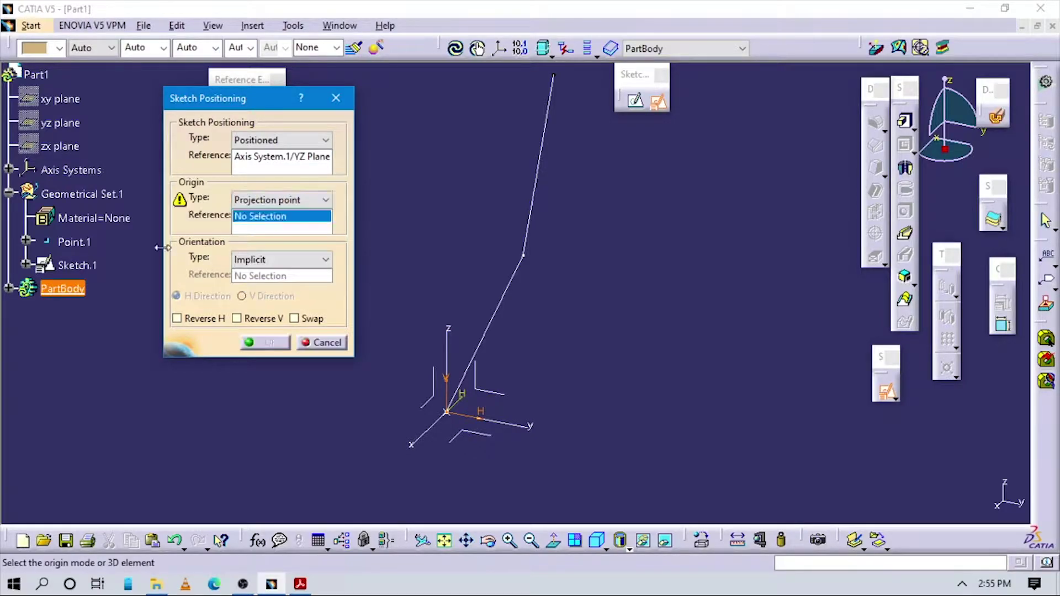
{"action": "left_click", "coordinate": [78, 245]}
{"action": "left_click", "coordinate": [278, 260]}
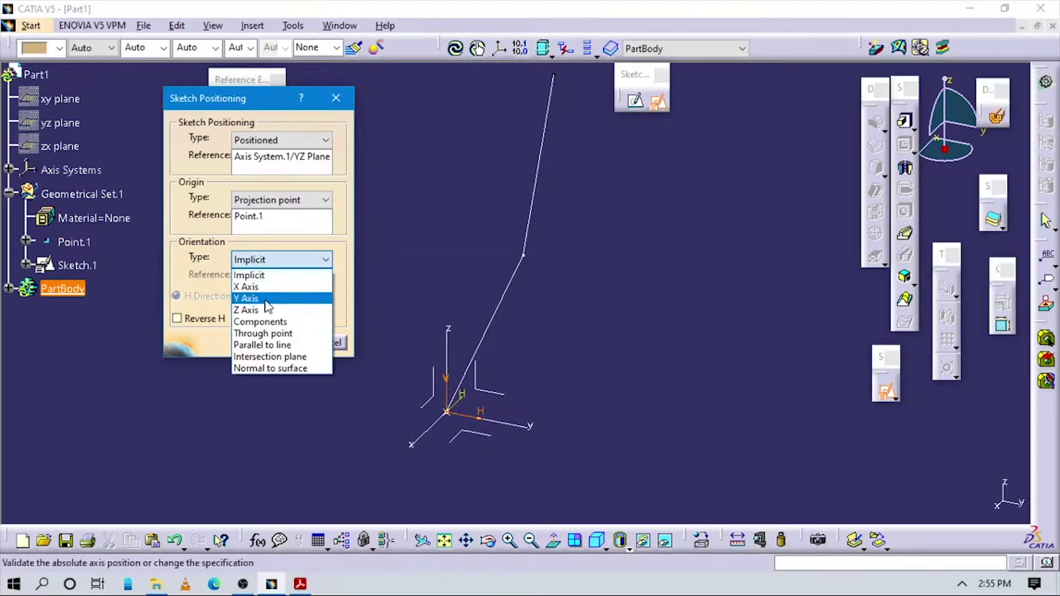
{"action": "left_click", "coordinate": [261, 345]}
{"action": "left_click", "coordinate": [529, 430]}
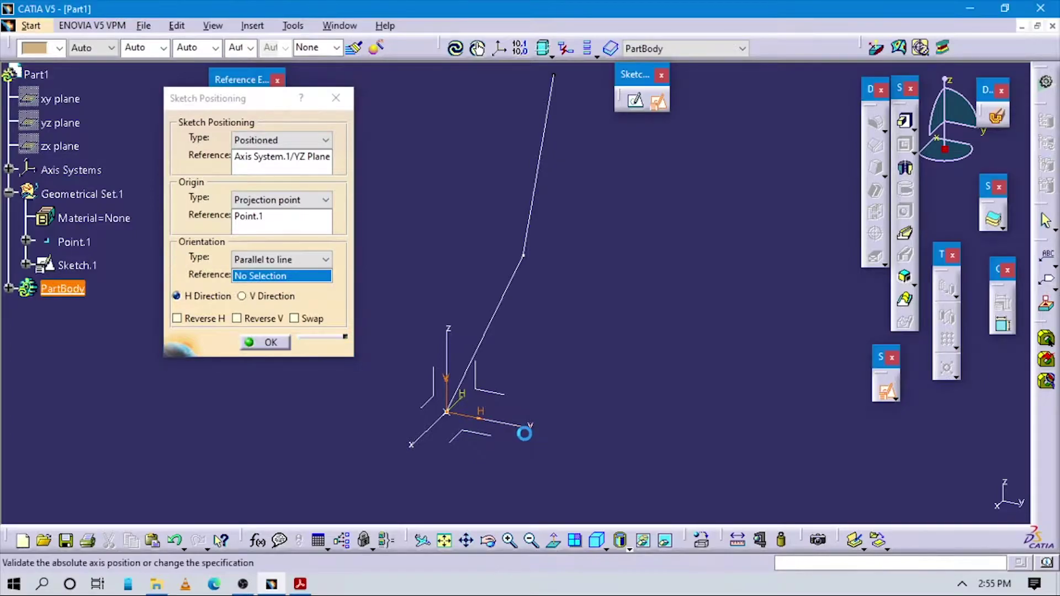
{"action": "left_click", "coordinate": [269, 345]}
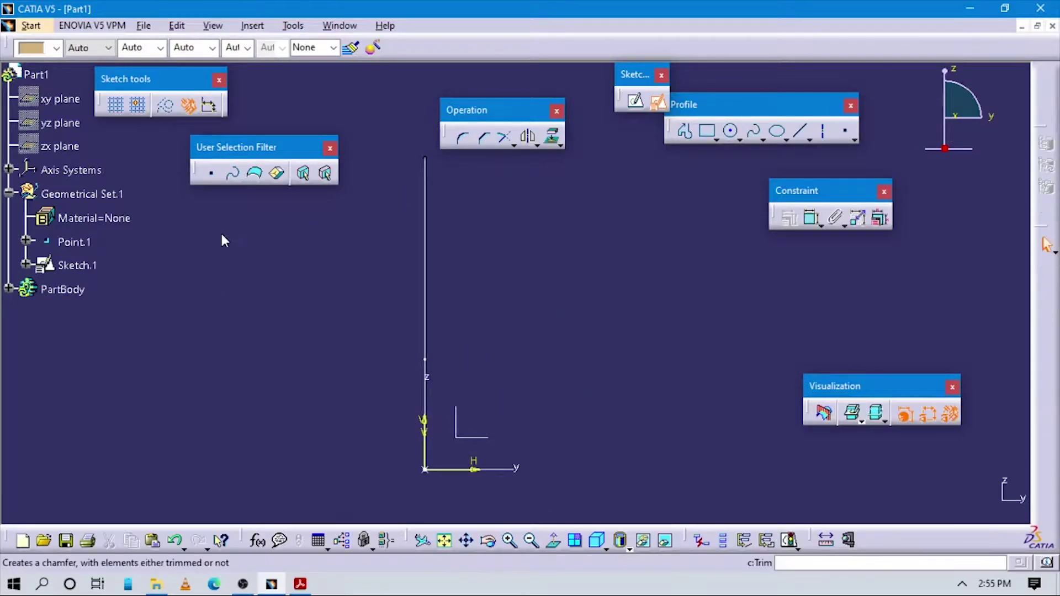
Place a single point on the sketch's horizontal axis, beyond the end of the Y axis, and exit the sketch.
{"action": "left_click", "coordinate": [843, 138]}
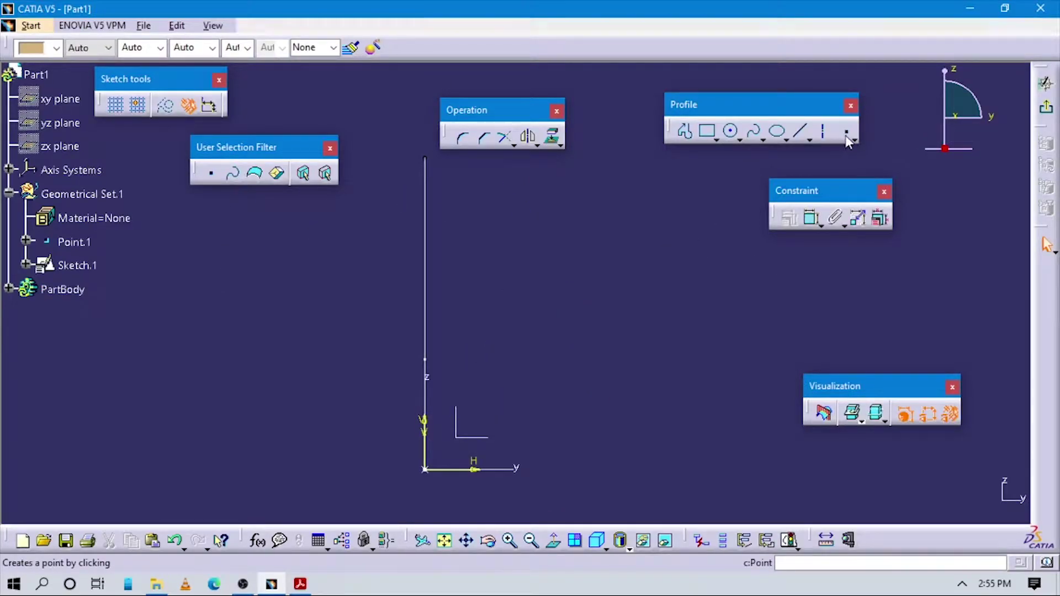
{"action": "left_click", "coordinate": [563, 469]}
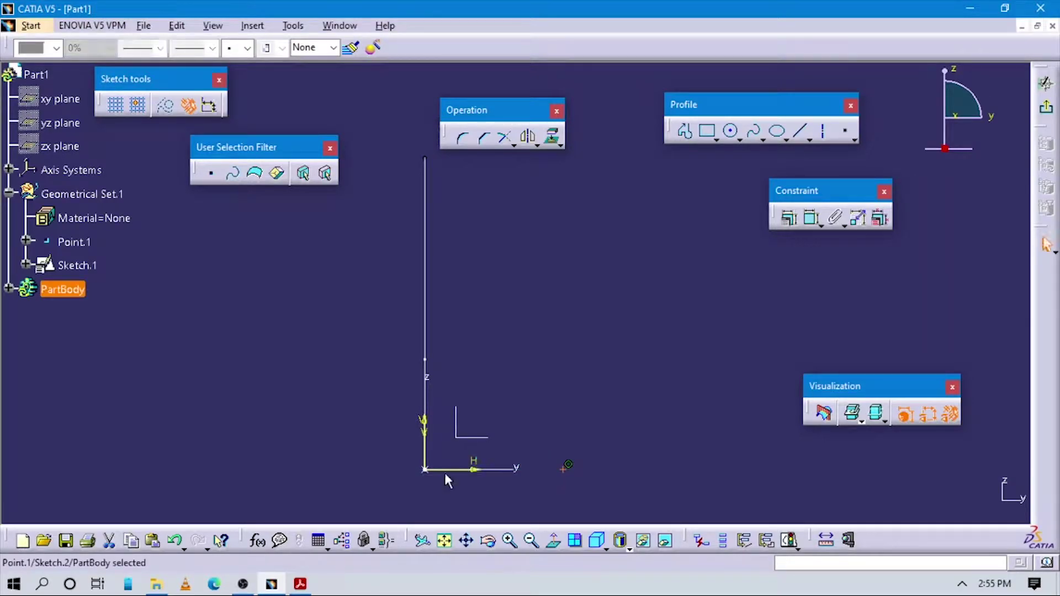
{"action": "mouse_move", "coordinate": [571, 470]}
{"action": "middle_mouse_down"}
{"action": "mouse_move", "coordinate": [568, 403]}
{"action": "mouse_move", "coordinate": [520, 373]}
{"action": "middle_mouse_up"}
{"action": "left_click", "coordinate": [553, 385]}
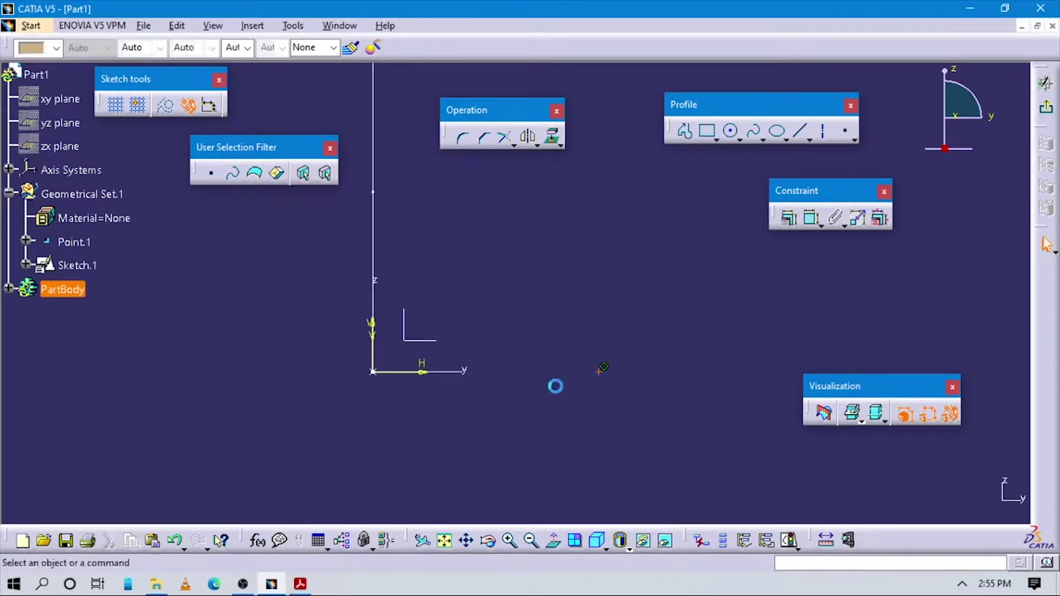
{"action": "mouse_move", "coordinate": [561, 313]}
{"action": "middle_mouse_down"}
{"action": "mouse_move", "coordinate": [508, 324]}
{"action": "mouse_move", "coordinate": [522, 355]}
{"action": "middle_mouse_up"}
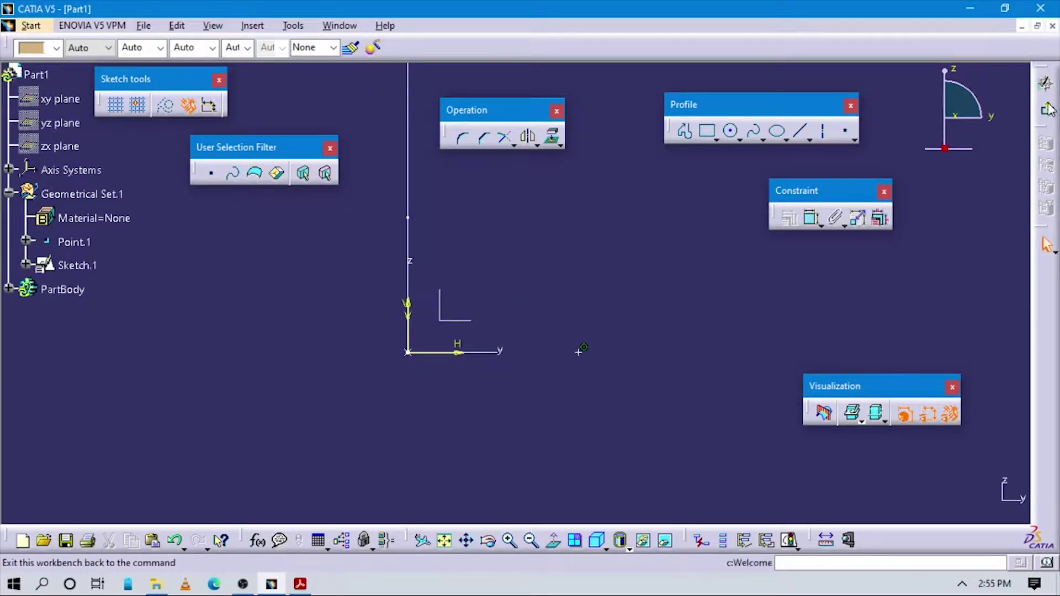
{"action": "left_click", "coordinate": [1044, 83]}
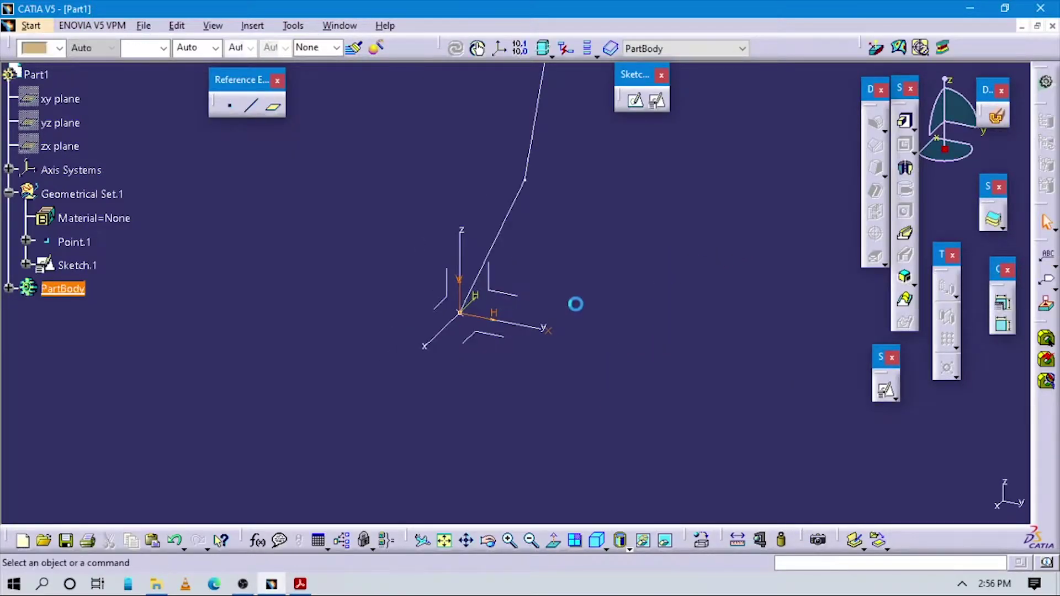
Create a reference plane through three points: the origin point, the bend vertex of the centreline and the newly sketched point on the Y axis.
{"action": "middle_click_drag", "start_coordinate": [595, 255], "coordinate": [532, 339]}
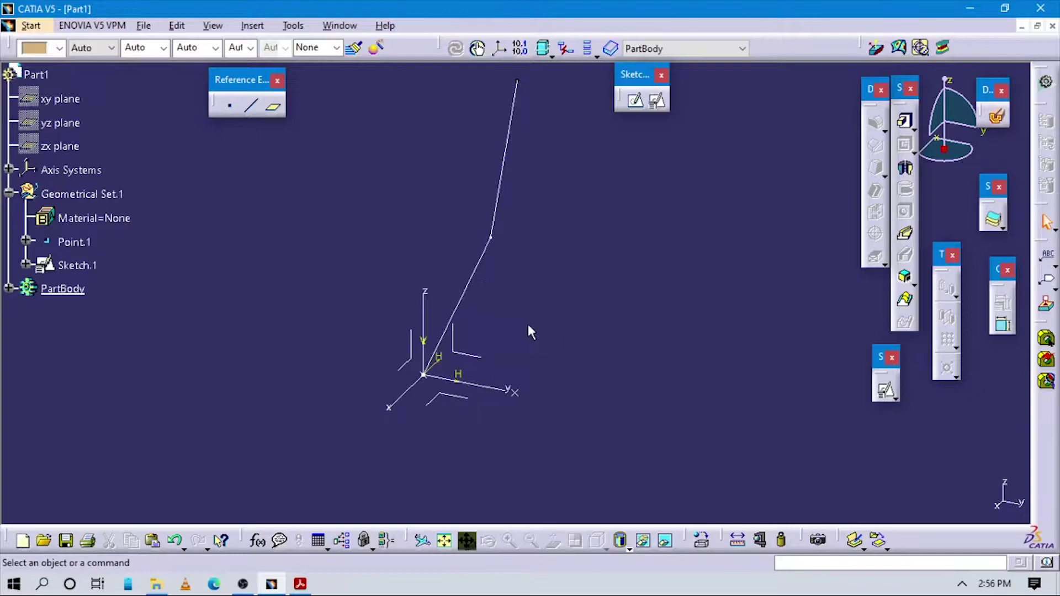
{"action": "left_click", "coordinate": [274, 108]}
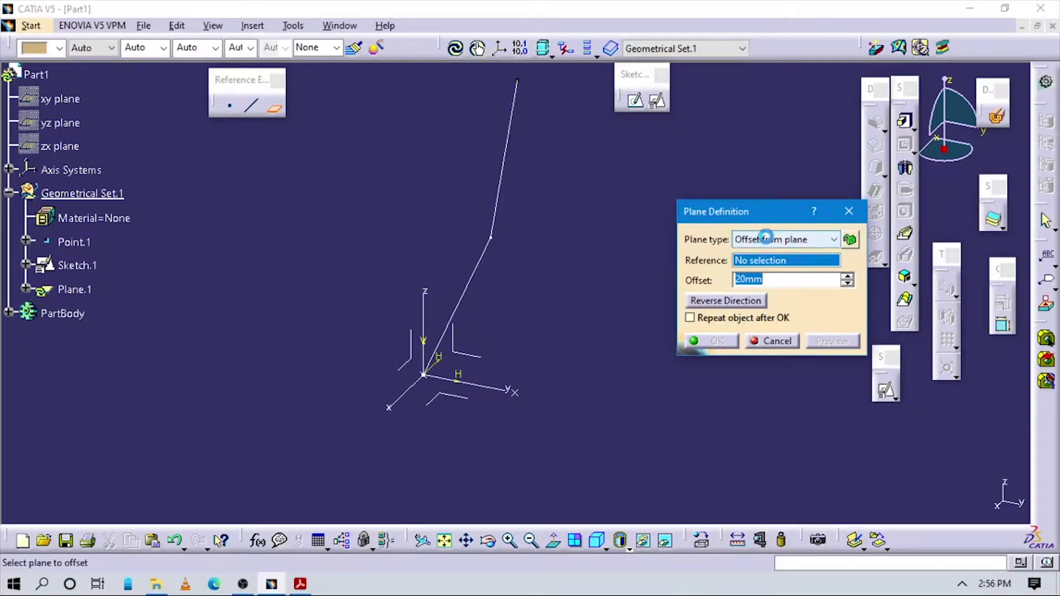
{"action": "left_click", "coordinate": [765, 236]}
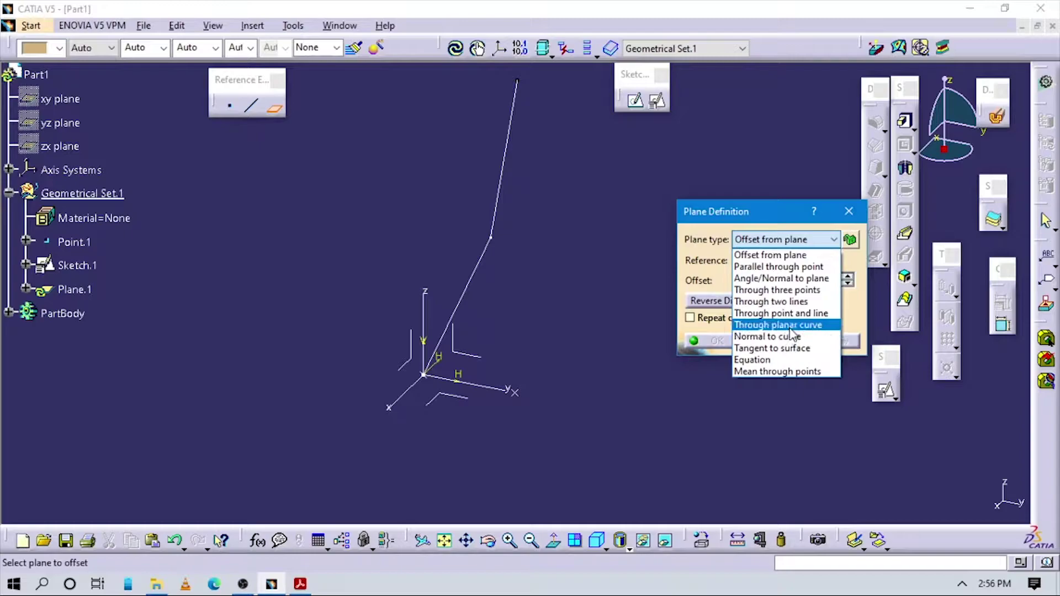
{"action": "left_click", "coordinate": [790, 290]}
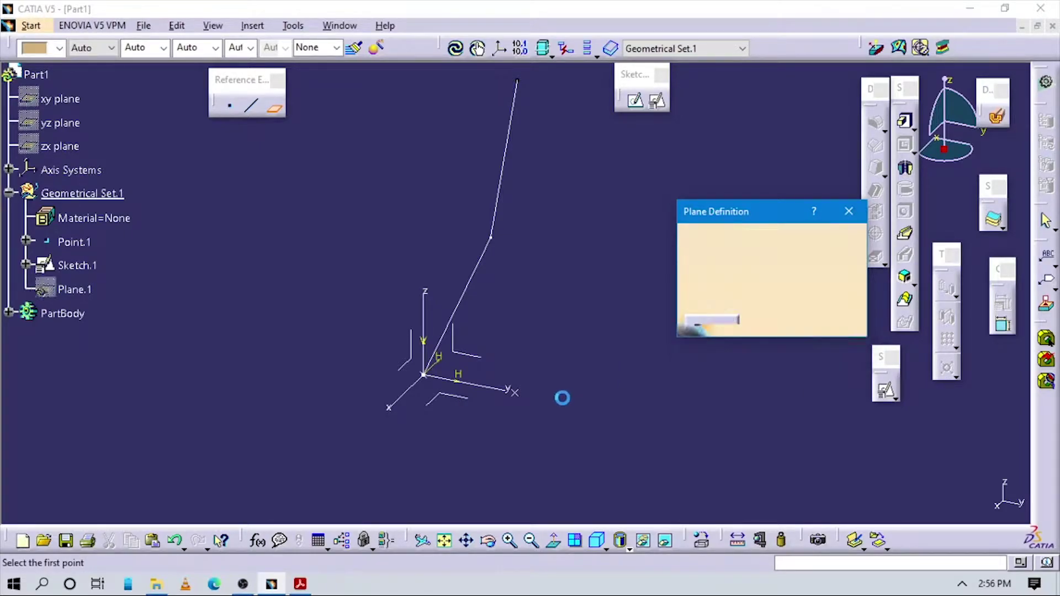
{"action": "left_click", "coordinate": [425, 375]}
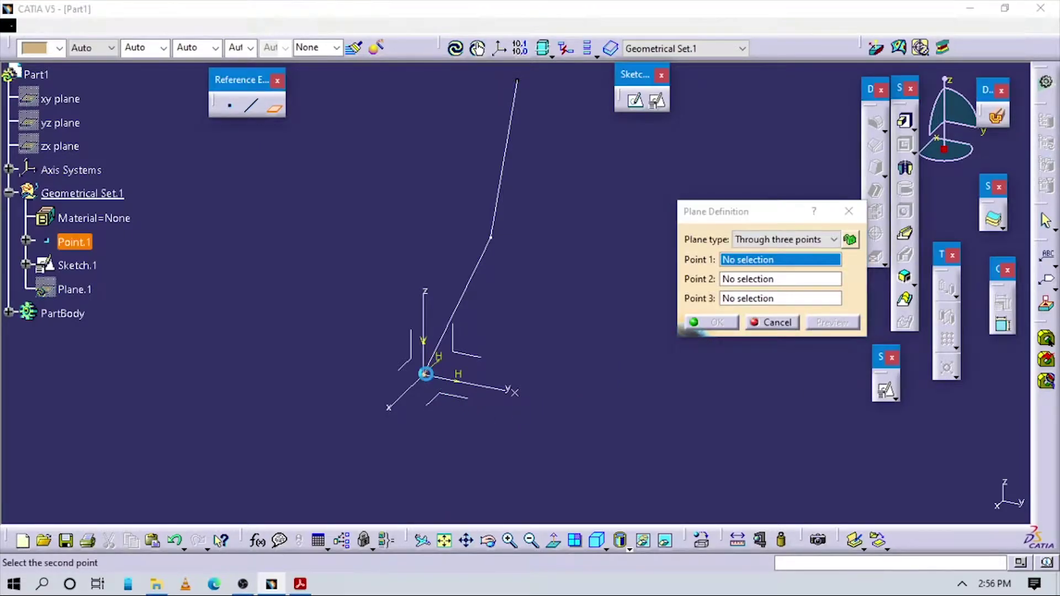
{"action": "left_click", "coordinate": [493, 238]}
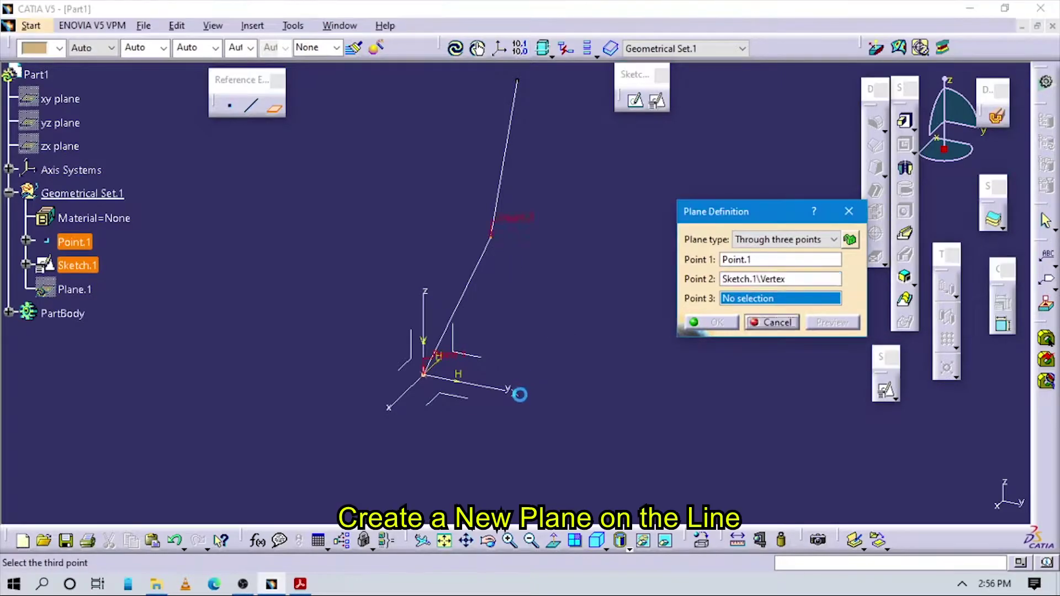
{"action": "left_click", "coordinate": [512, 393]}
{"action": "mouse_move", "coordinate": [578, 418]}
{"action": "middle_mouse_down"}
{"action": "mouse_move", "coordinate": [494, 408]}
{"action": "mouse_move", "coordinate": [378, 372]}
{"action": "mouse_move", "coordinate": [386, 286]}
{"action": "mouse_move", "coordinate": [368, 279]}
{"action": "mouse_move", "coordinate": [524, 353]}
{"action": "mouse_move", "coordinate": [618, 380]}
{"action": "middle_mouse_up"}
{"action": "left_click", "coordinate": [718, 323]}
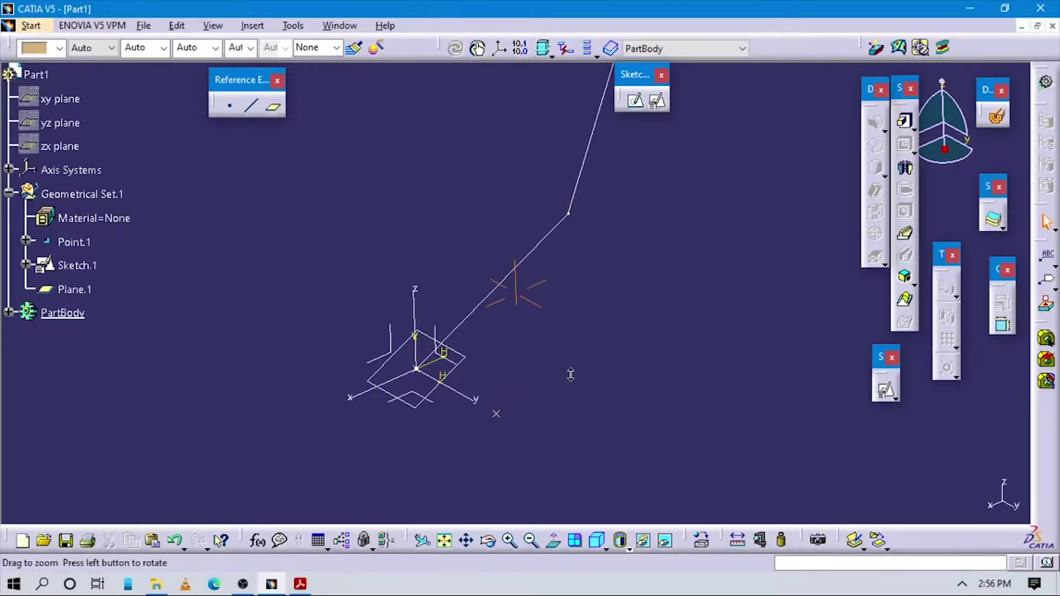
Create a positioned sketch on Plane.1 with its origin projected from Point.1, H direction parallel to the Y axis and V reversed.
{"action": "middle_click_drag", "start_coordinate": [570, 375], "coordinate": [569, 369]}
{"action": "left_click", "coordinate": [453, 369]}
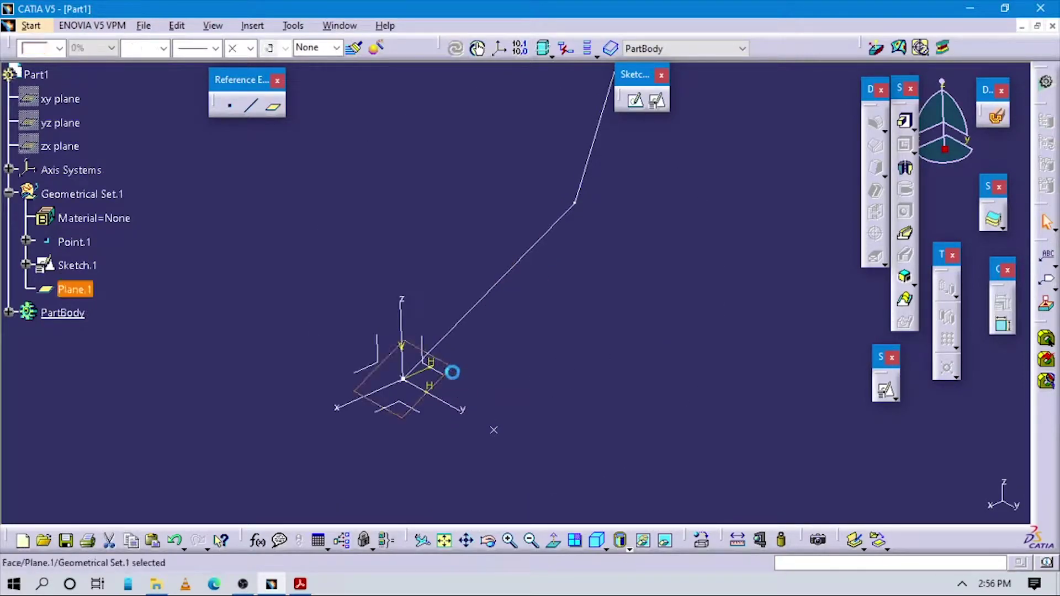
{"action": "left_click", "coordinate": [658, 102]}
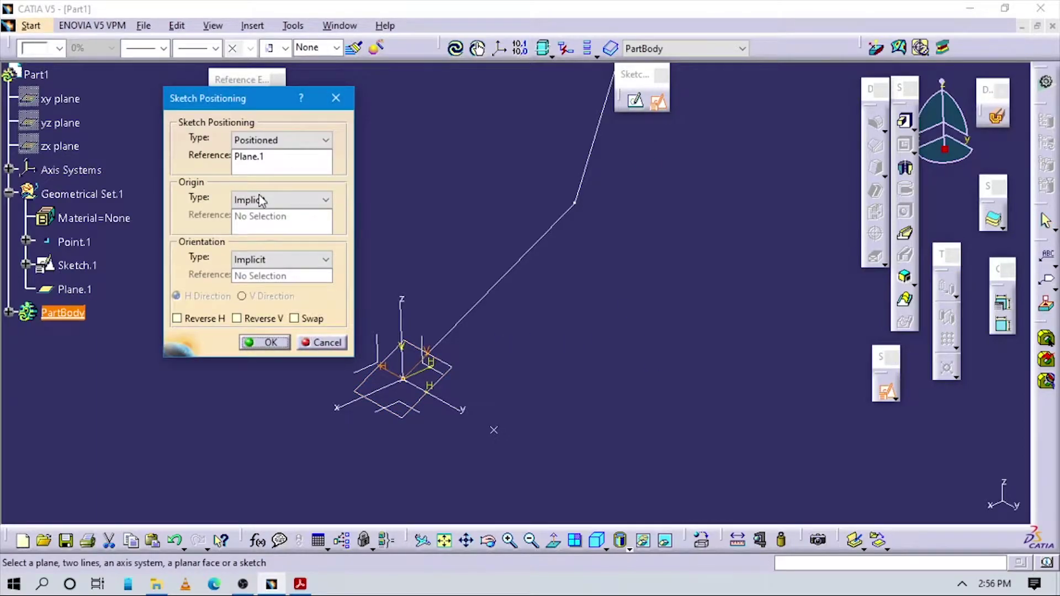
{"action": "left_click", "coordinate": [262, 200]}
{"action": "left_click", "coordinate": [266, 236]}
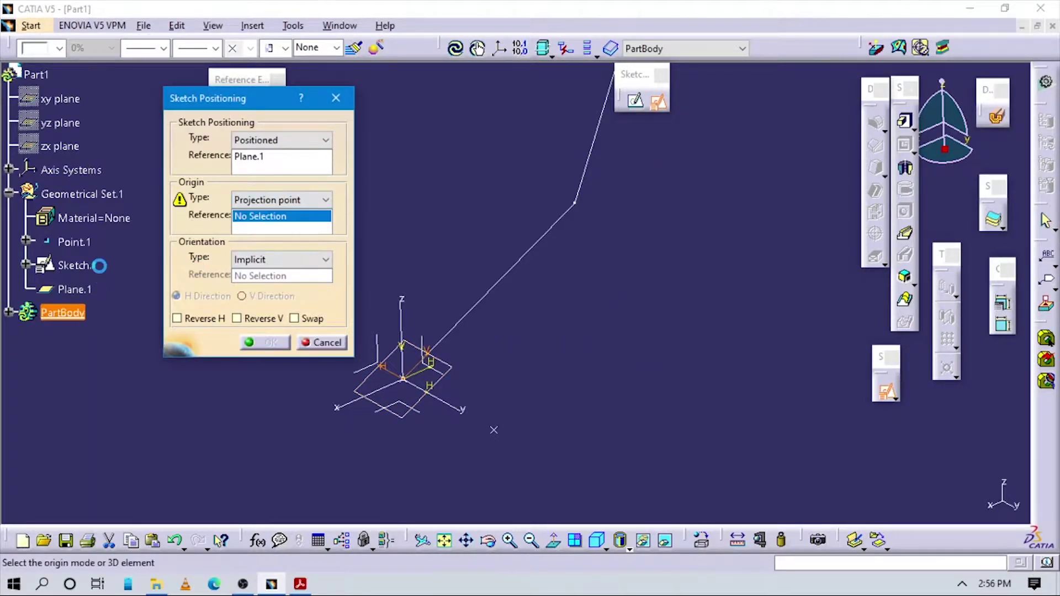
{"action": "left_click", "coordinate": [74, 242]}
{"action": "left_click", "coordinate": [279, 260]}
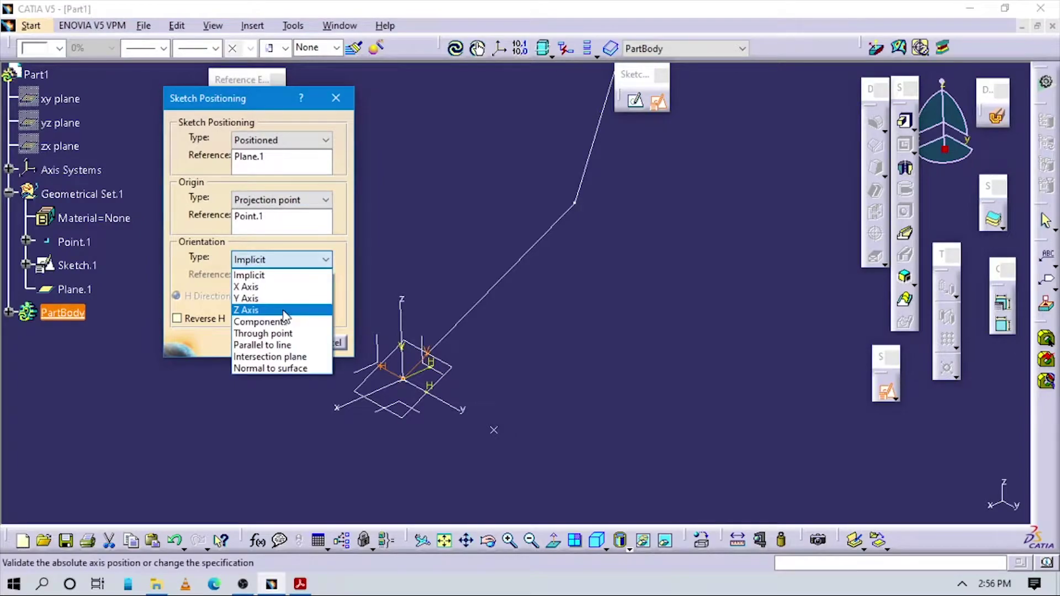
{"action": "left_click", "coordinate": [266, 344]}
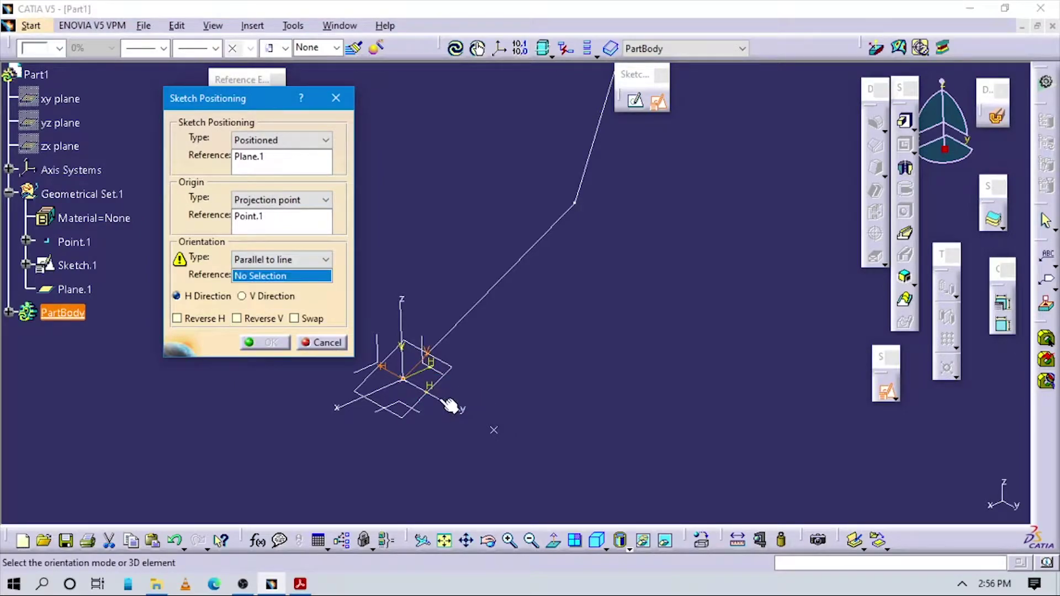
{"action": "left_click", "coordinate": [450, 405]}
{"action": "middle_click_drag", "start_coordinate": [449, 406], "coordinate": [495, 414]}
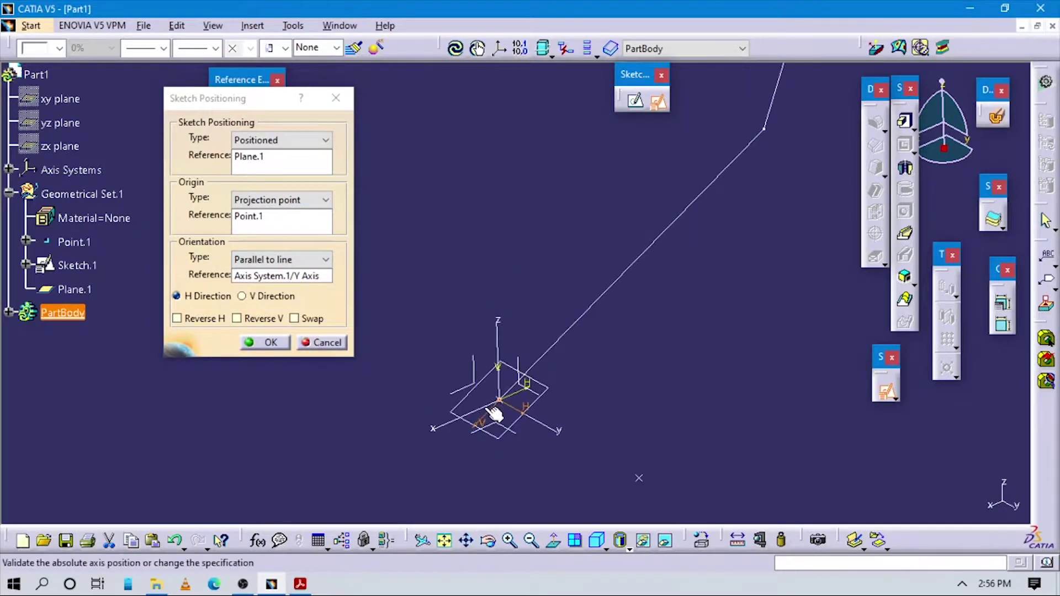
{"action": "left_click", "coordinate": [237, 319]}
{"action": "left_click", "coordinate": [248, 343]}
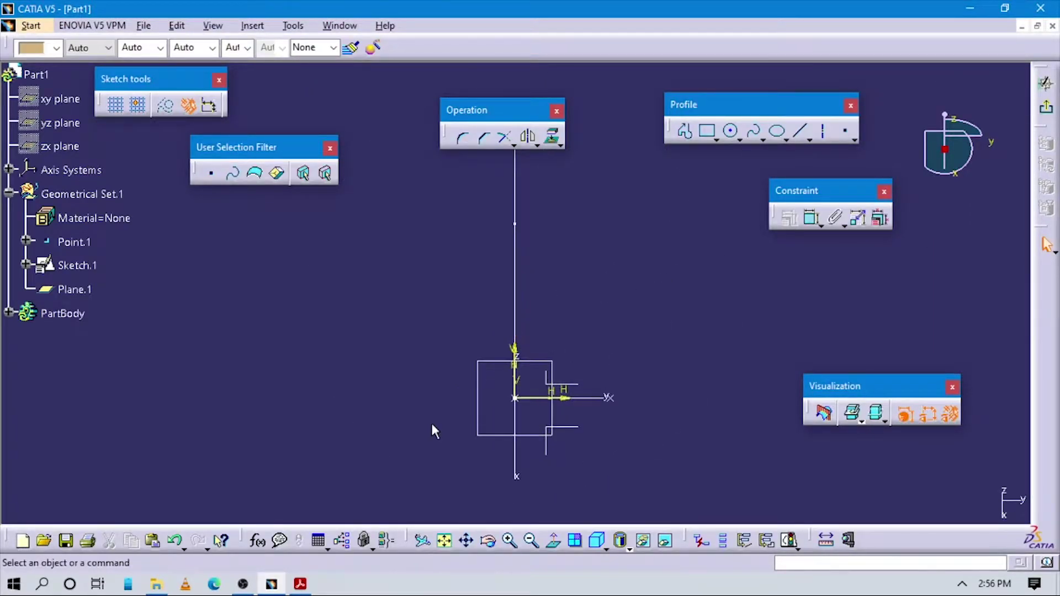
Consult the nozzle view in the PDF and start a CATIA profile with a horizontal base line through the origin, beginning about 55 mm left of it.
{"action": "left_click", "coordinate": [301, 585]}
{"action": "scroll", "coordinate": [425, 238], "scroll_direction": "up", "scroll_amount": 3}
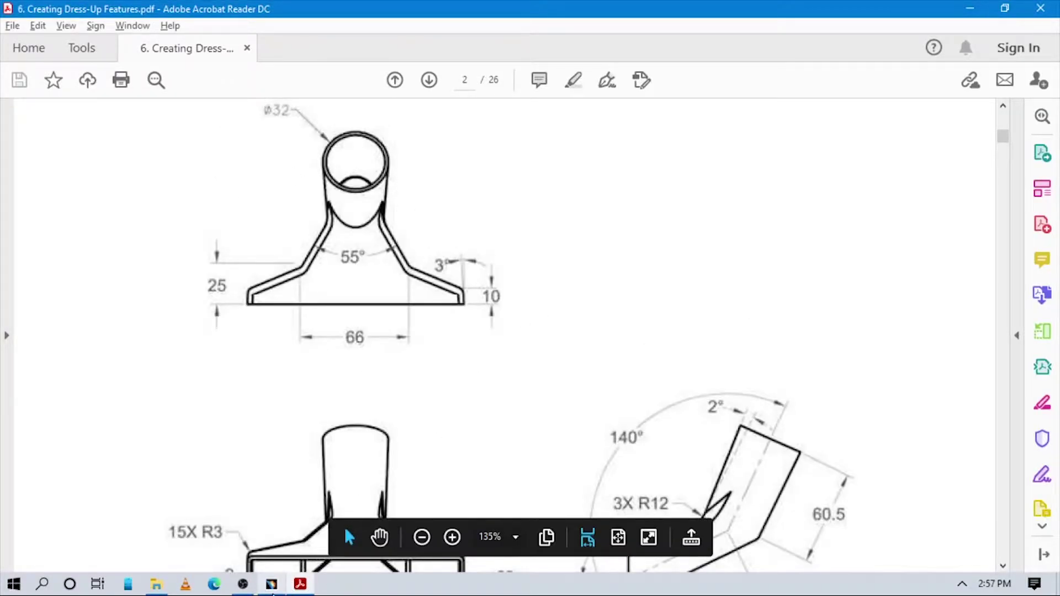
{"action": "left_click", "coordinate": [271, 584]}
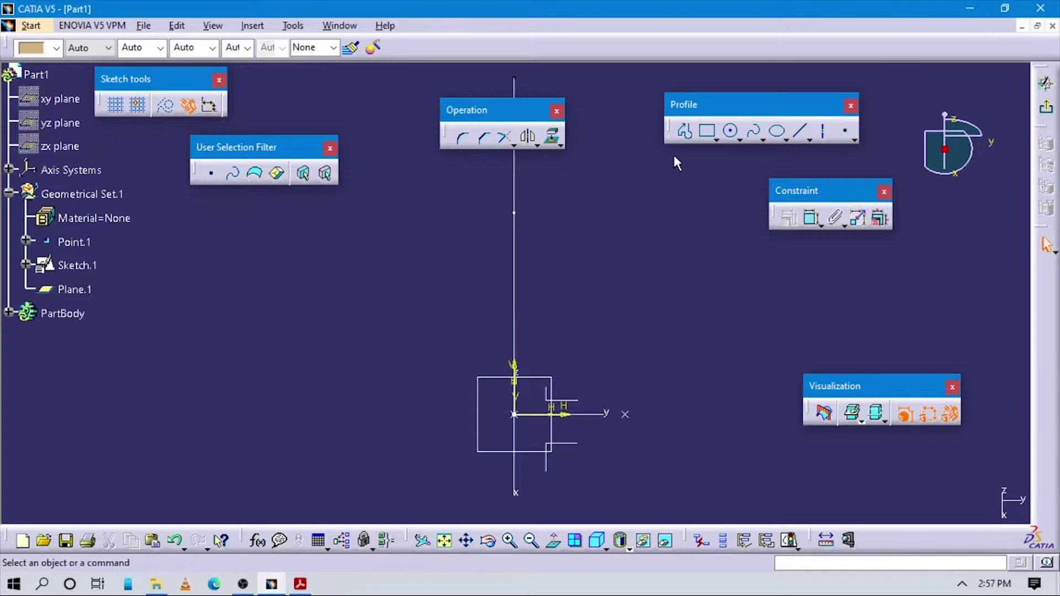
{"action": "left_click", "coordinate": [686, 133]}
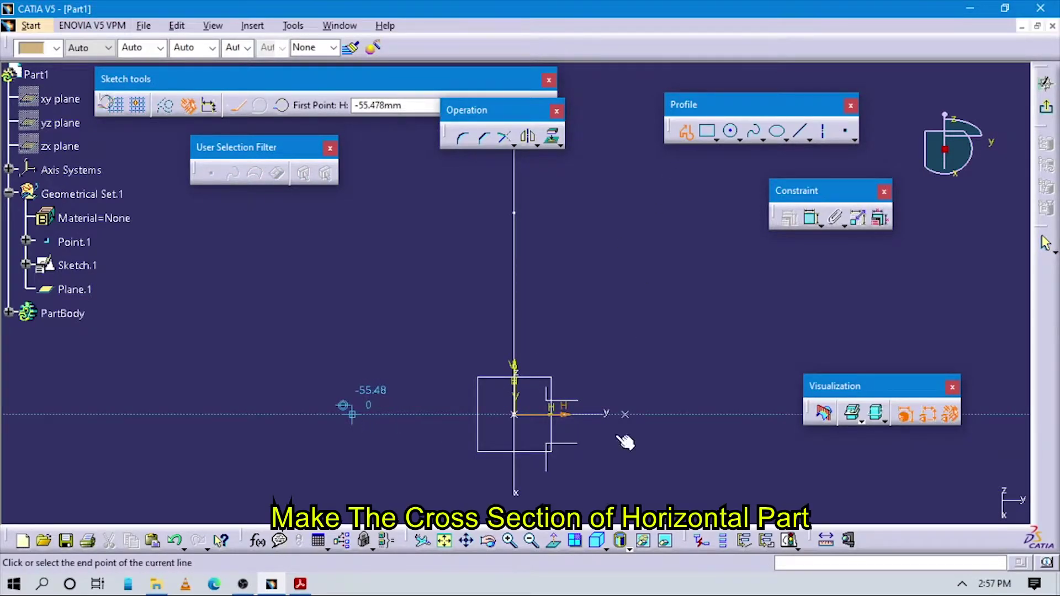
{"action": "left_click", "coordinate": [352, 414]}
{"action": "left_click", "coordinate": [721, 414]}
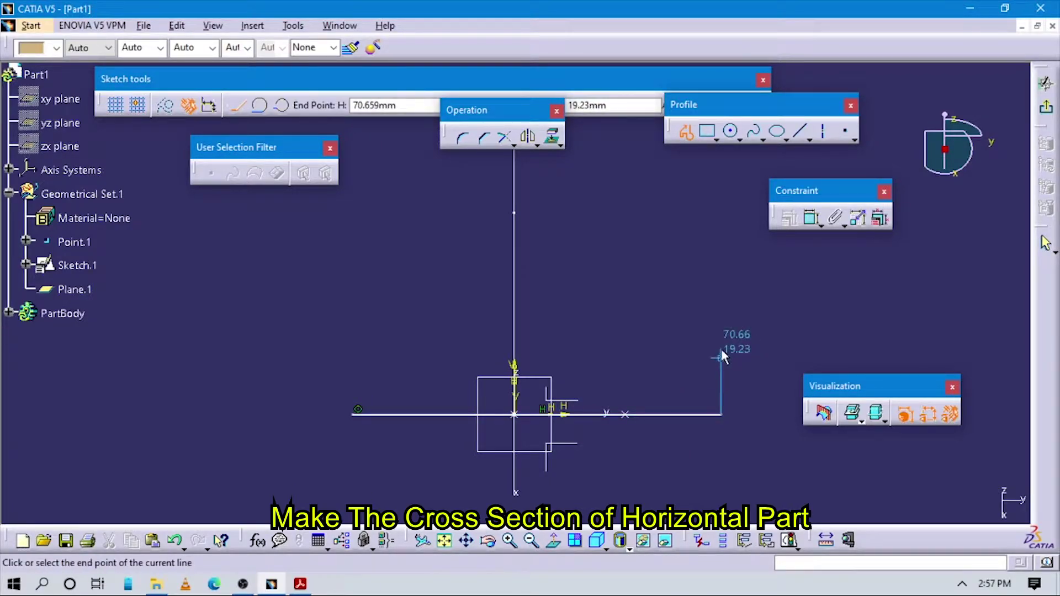
Continue the profile with a short tapered side, a sloped shoulder, a steep neck and a horizontal top line ending on the vertical axis about 78 mm high.
{"action": "left_click", "coordinate": [709, 336]}
{"action": "key", "text": "alt+Tab"}
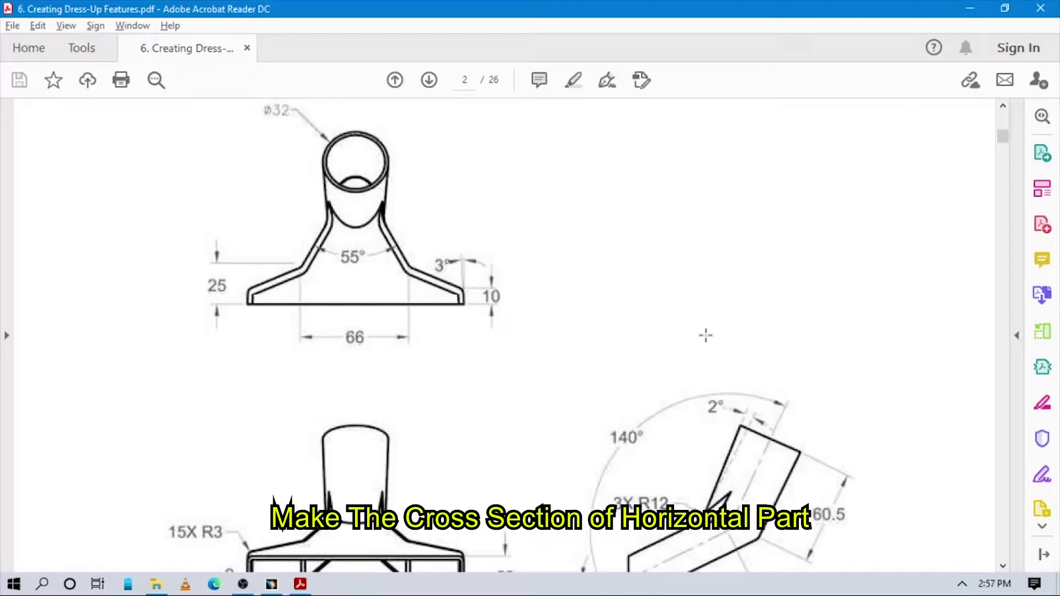
{"action": "key", "text": "alt+Tab"}
{"action": "left_click", "coordinate": [714, 360]}
{"action": "left_click", "coordinate": [601, 286]}
{"action": "middle_click_drag", "start_coordinate": [568, 202], "coordinate": [596, 264]}
{"action": "key", "text": "alt+Tab"}
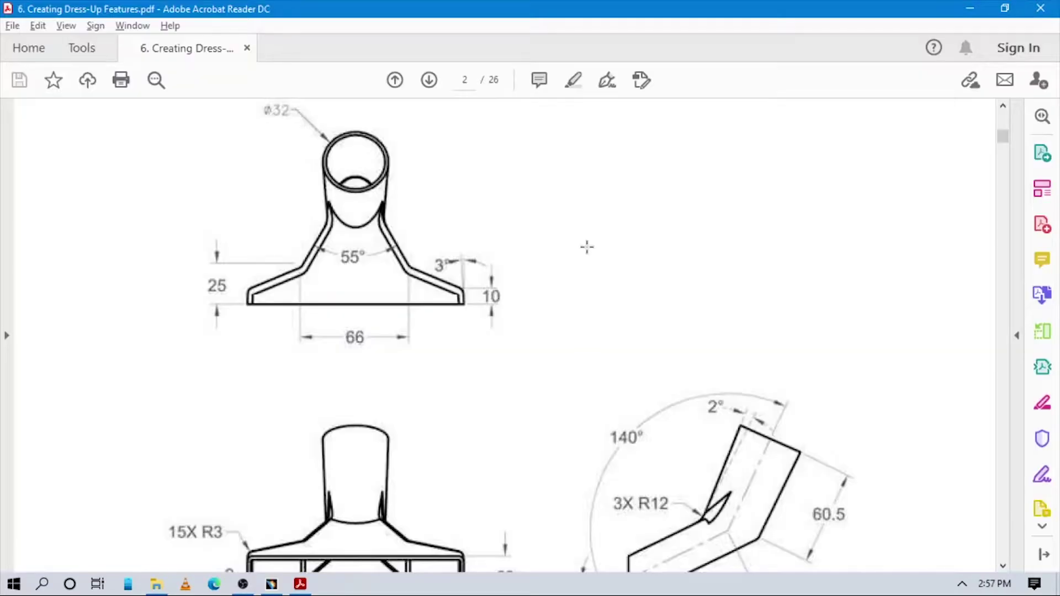
{"action": "key", "text": "alt+Tab"}
{"action": "left_click", "coordinate": [592, 227]}
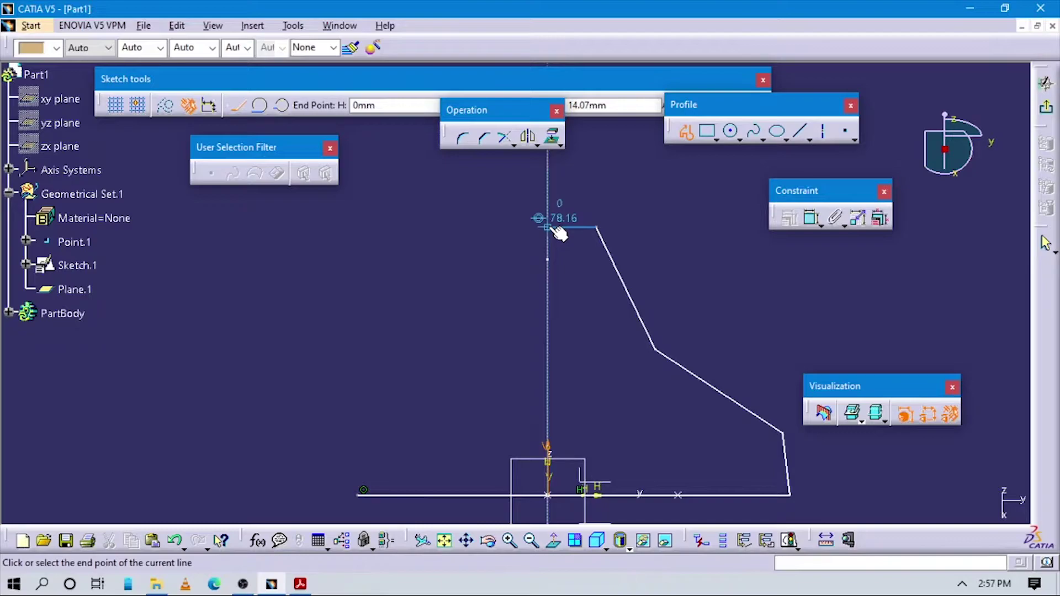
{"action": "key", "text": "Escape"}
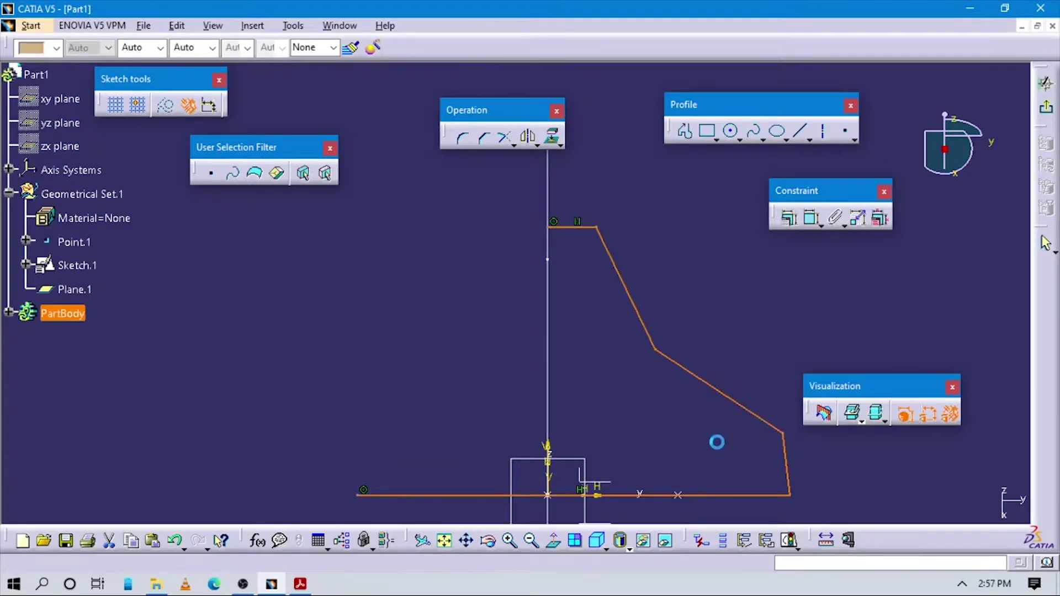
Look up the nozzle's base width in the PDF and set the length of the horizontal base line to 132 mm.
{"action": "middle_click_drag", "start_coordinate": [647, 432], "coordinate": [640, 404]}
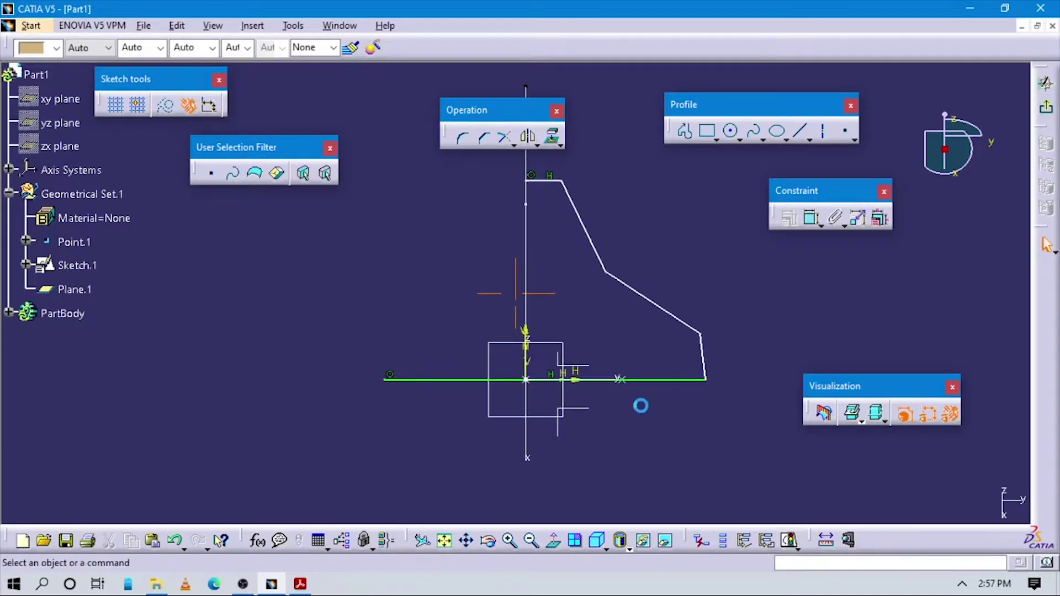
{"action": "key", "text": "alt+Tab"}
{"action": "scroll", "coordinate": [473, 345], "scroll_direction": "down", "scroll_amount": 5}
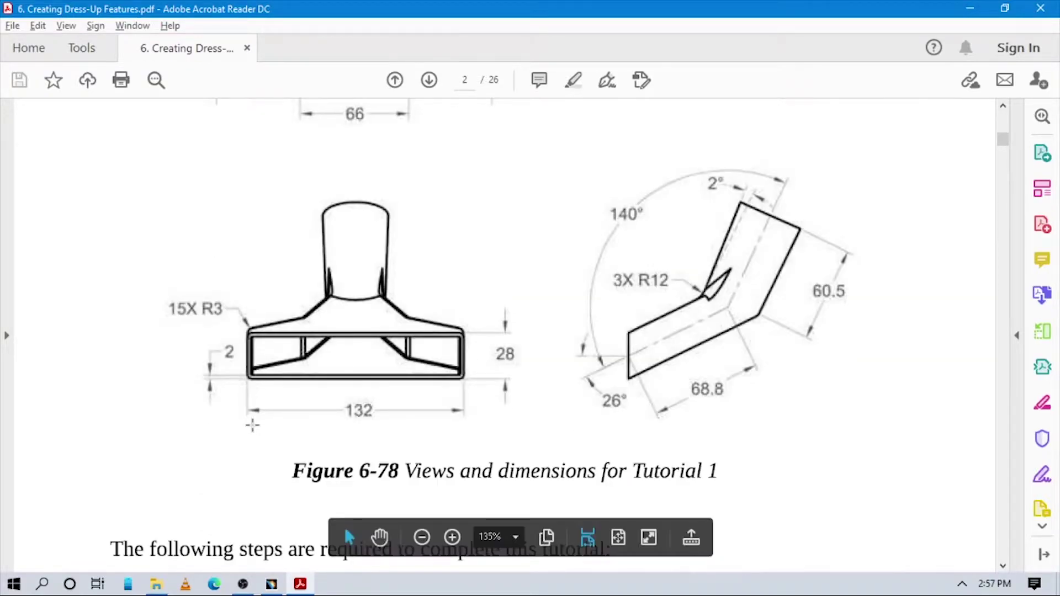
{"action": "key", "text": "alt+Tab"}
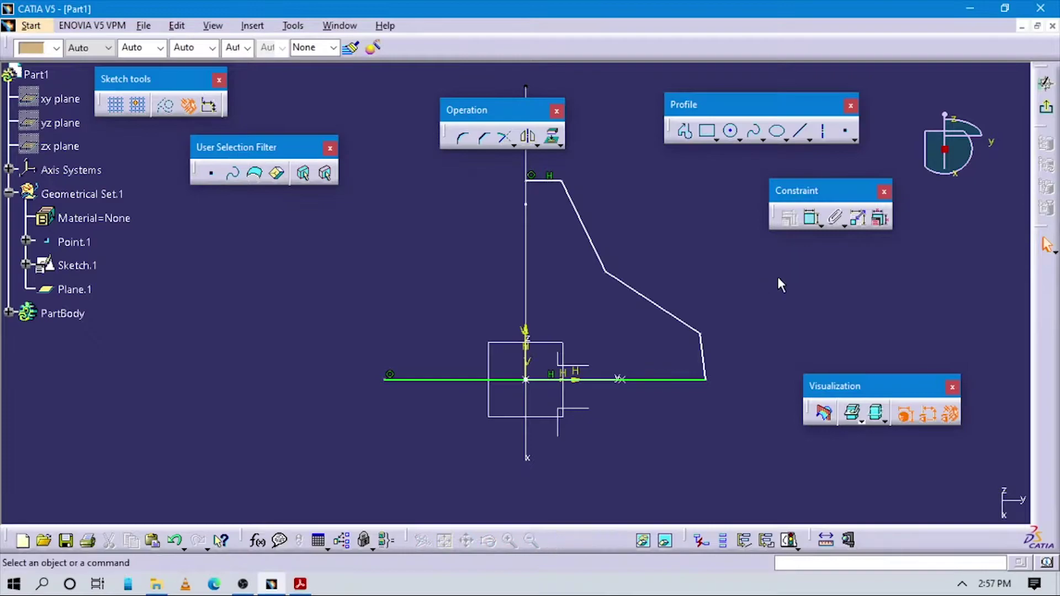
{"action": "left_click", "coordinate": [811, 220]}
{"action": "left_click", "coordinate": [441, 381]}
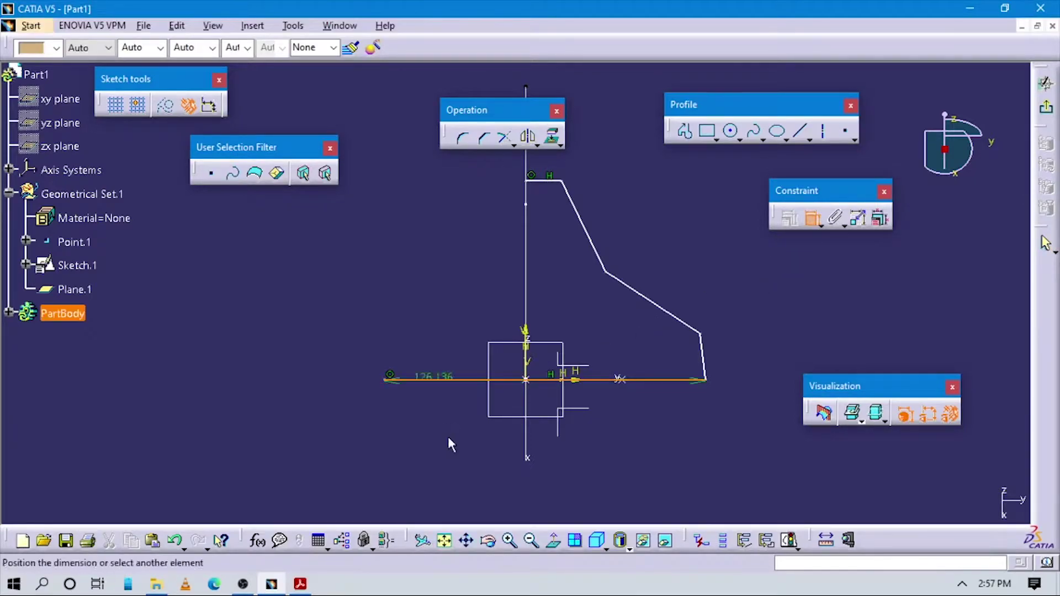
{"action": "left_click", "coordinate": [448, 439]}
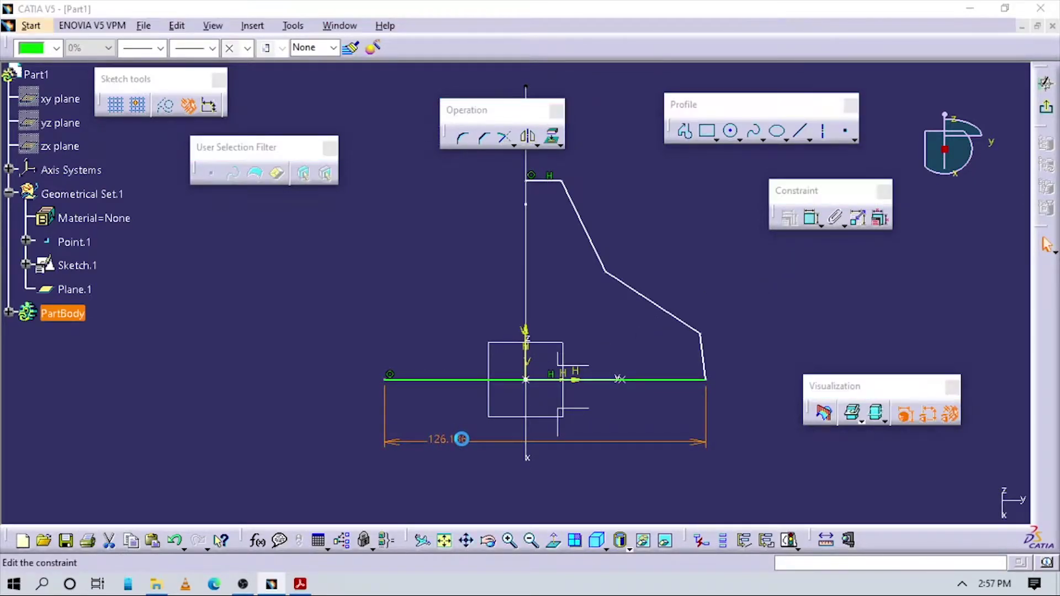
{"action": "double_click", "coordinate": [461, 439]}
{"action": "key", "text": "Return"}
Dimension the vertex between the neck and the sloped shoulder at 25 mm above the base line.
{"action": "left_click", "coordinate": [812, 220]}
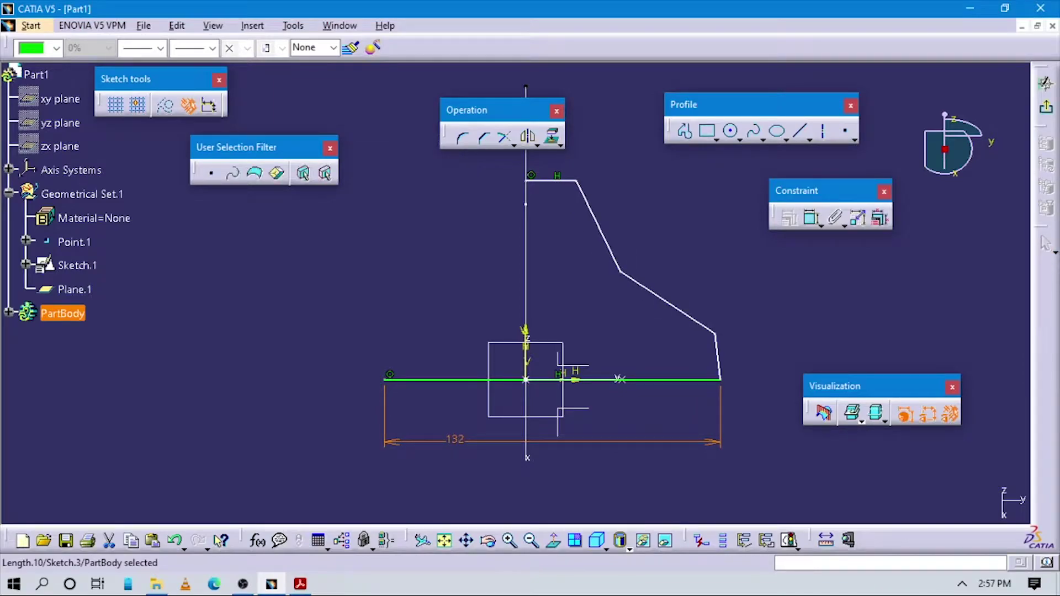
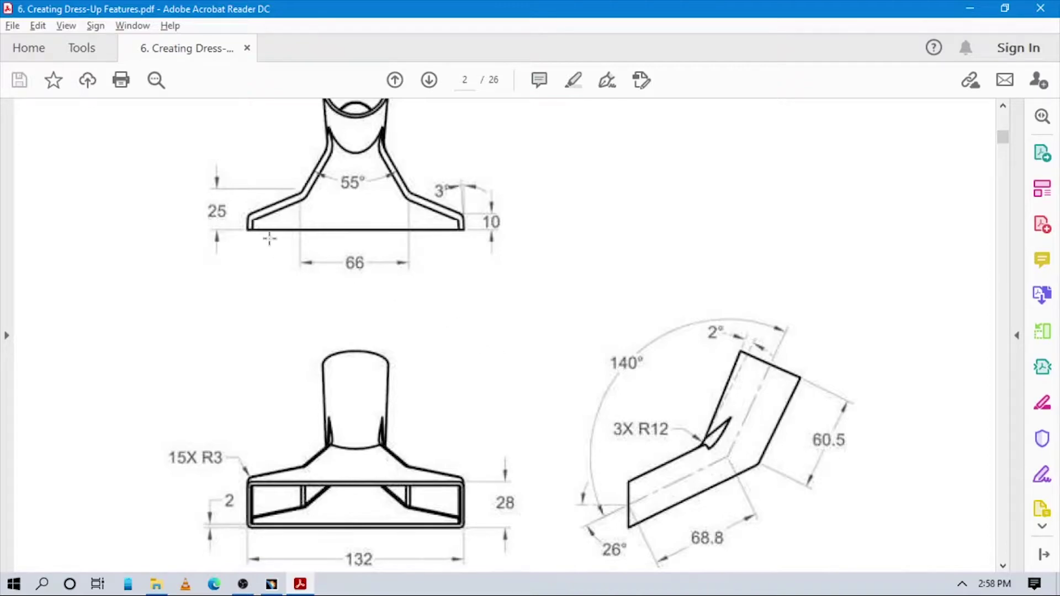
{"action": "key", "text": "alt+Tab"}
{"action": "left_click", "coordinate": [811, 218]}
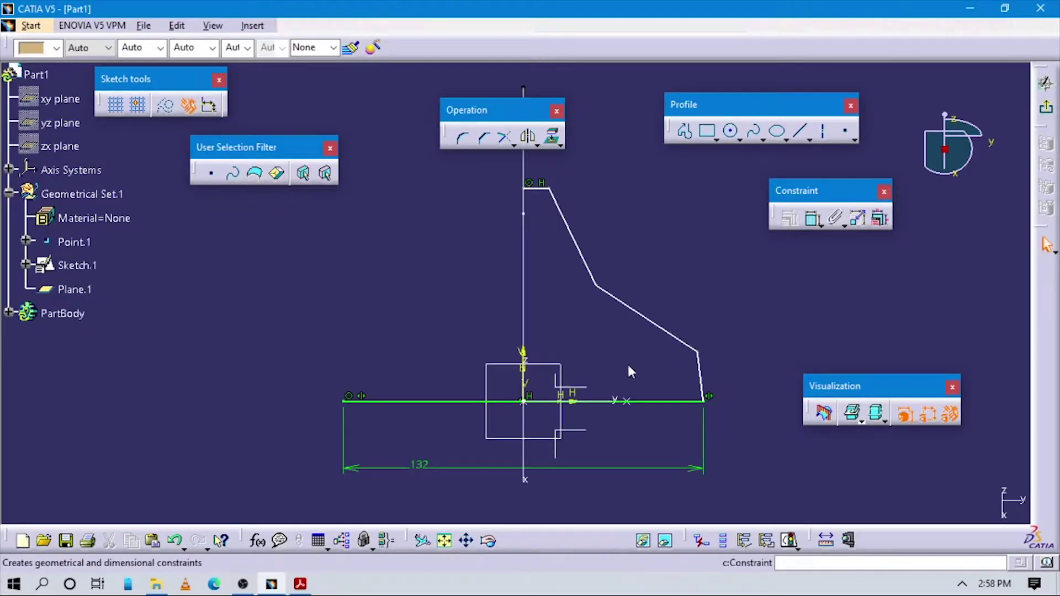
{"action": "left_click", "coordinate": [610, 306]}
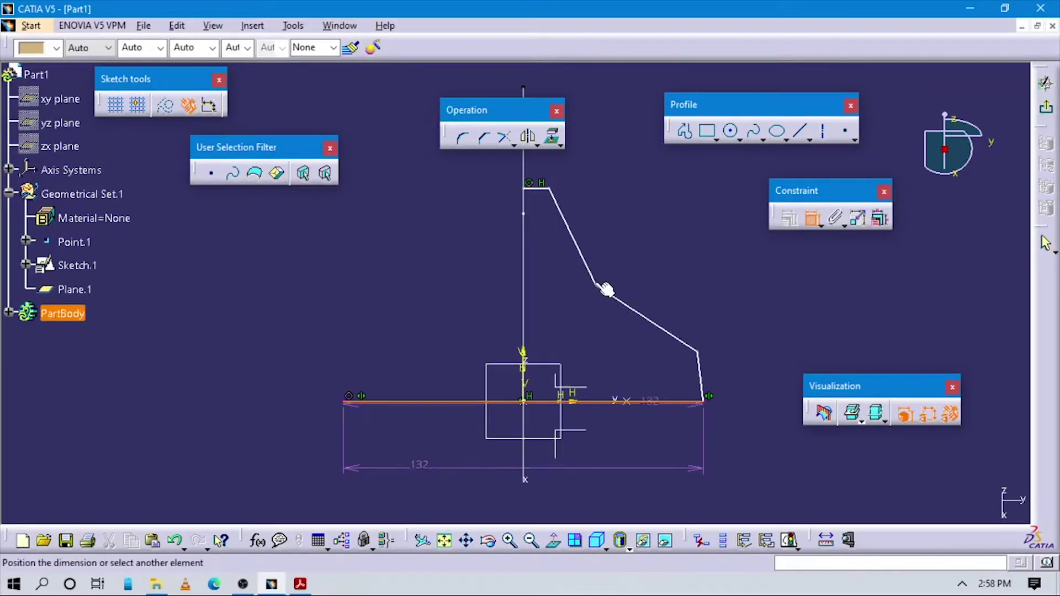
{"action": "left_click", "coordinate": [631, 296]}
{"action": "left_click", "coordinate": [751, 309]}
{"action": "double_click", "coordinate": [754, 310]}
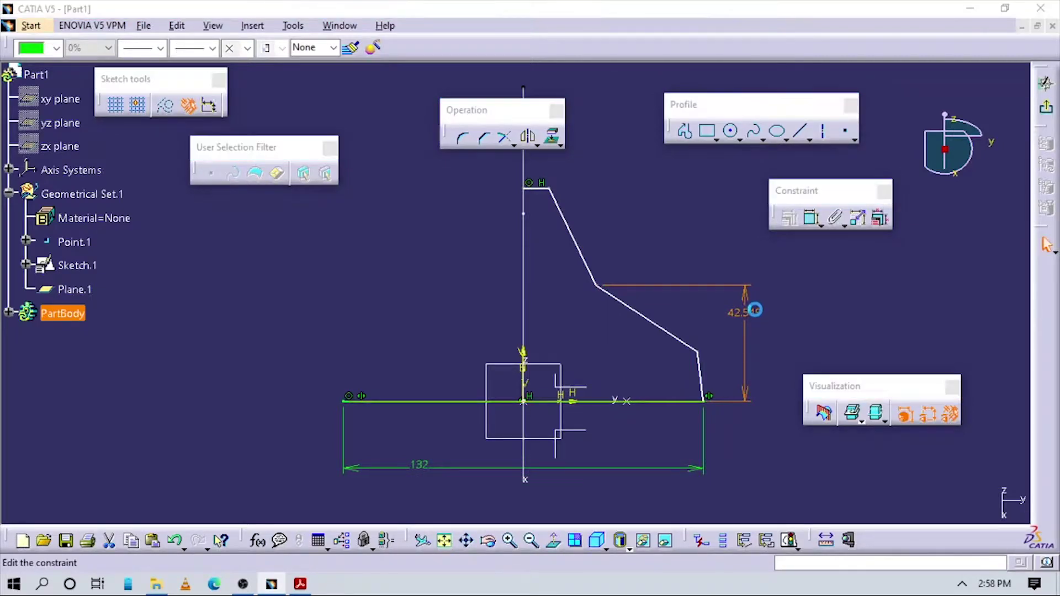
{"action": "type", "text": "25mm"}
{"action": "key", "text": "Return"}
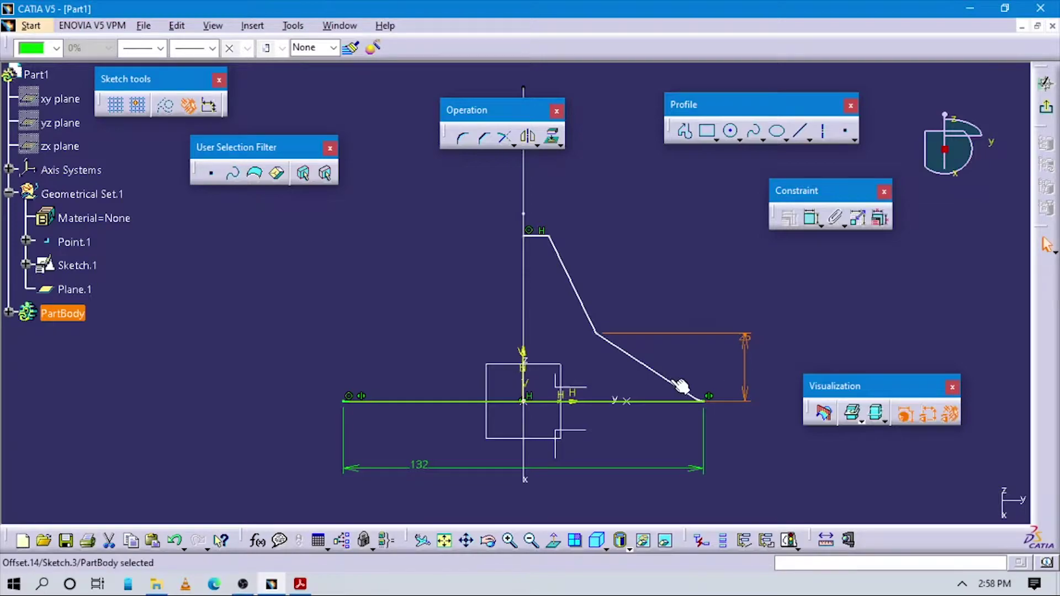
Pull the sloped shoulder line up off the base and dimension its lower outer corner at 10 mm above the base line.
{"action": "left_click_drag", "start_coordinate": [682, 386], "coordinate": [667, 355]}
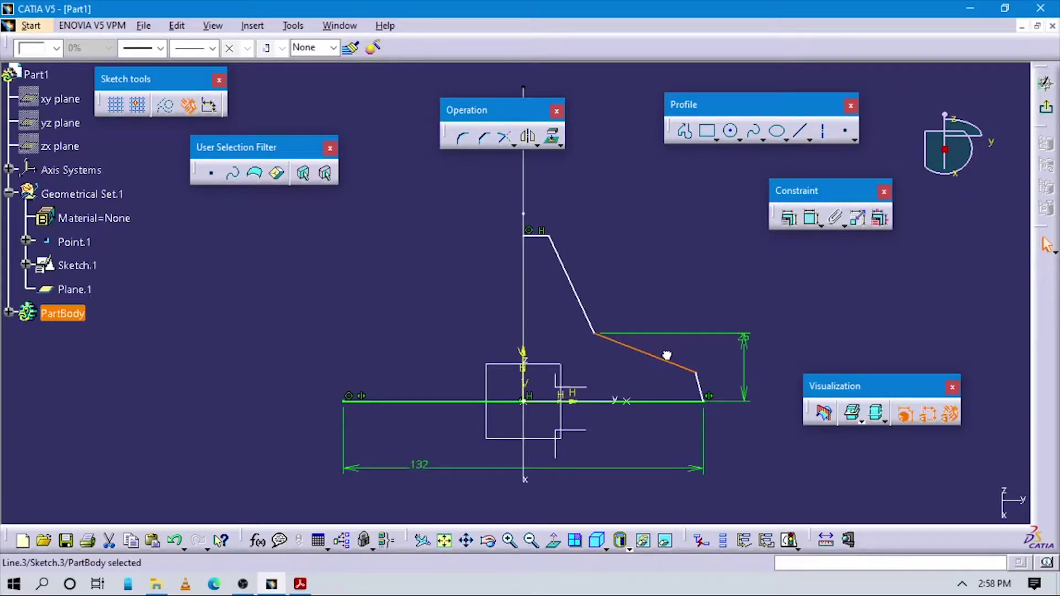
{"action": "key", "text": "alt+Tab"}
{"action": "key", "text": "alt+Tab"}
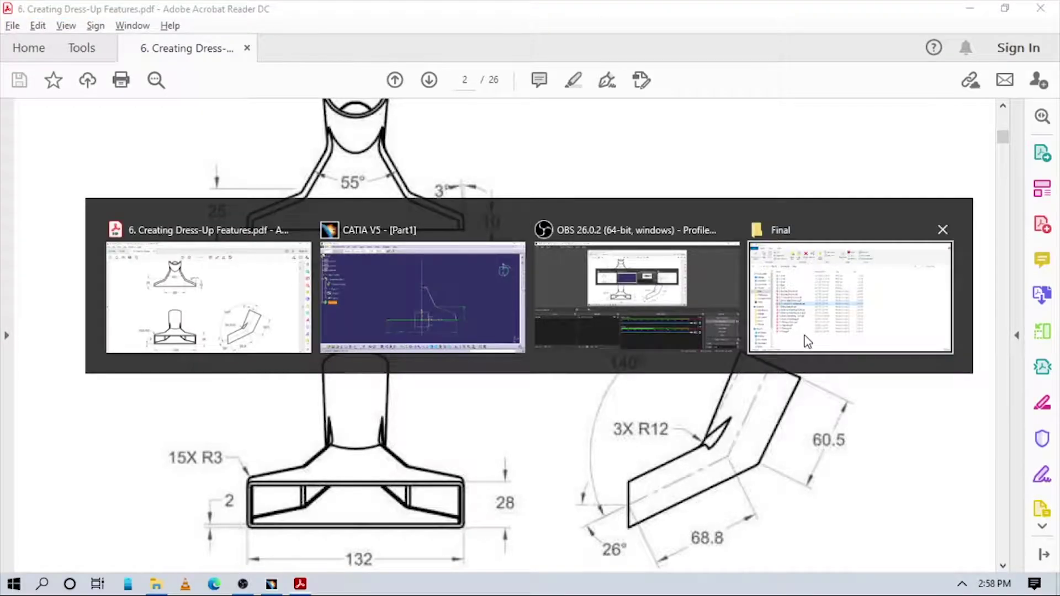
{"action": "left_click", "coordinate": [790, 219]}
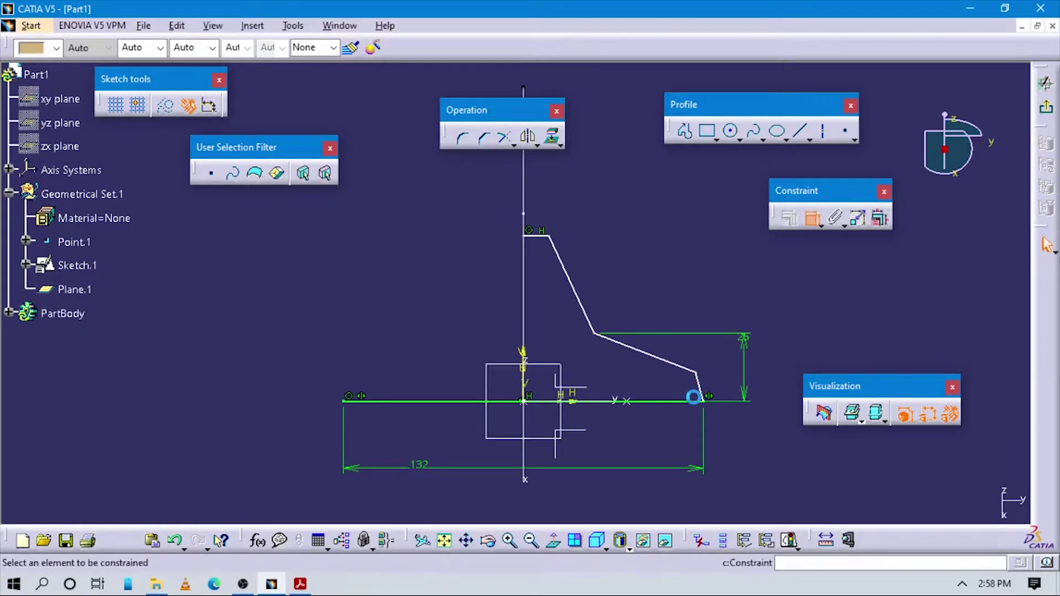
{"action": "left_click", "coordinate": [698, 387]}
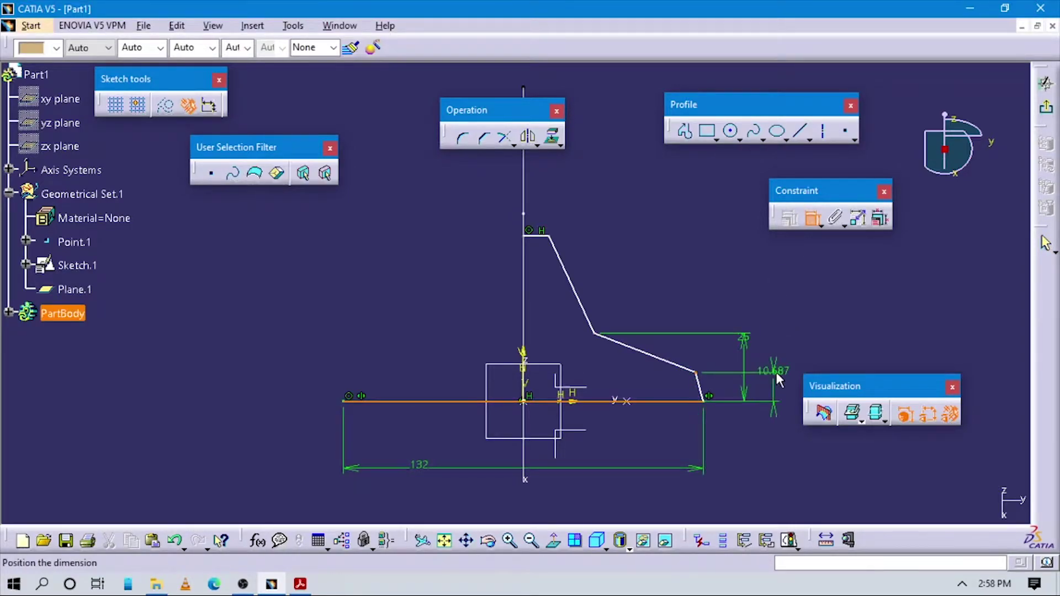
{"action": "left_click", "coordinate": [769, 356]}
{"action": "left_click", "coordinate": [771, 360]}
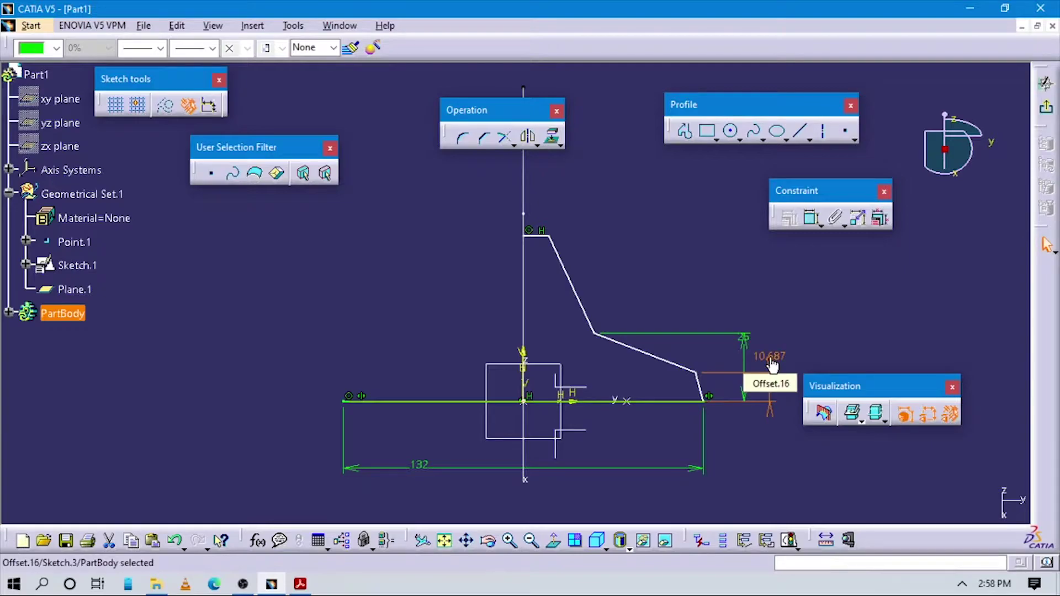
{"action": "double_click", "coordinate": [769, 356]}
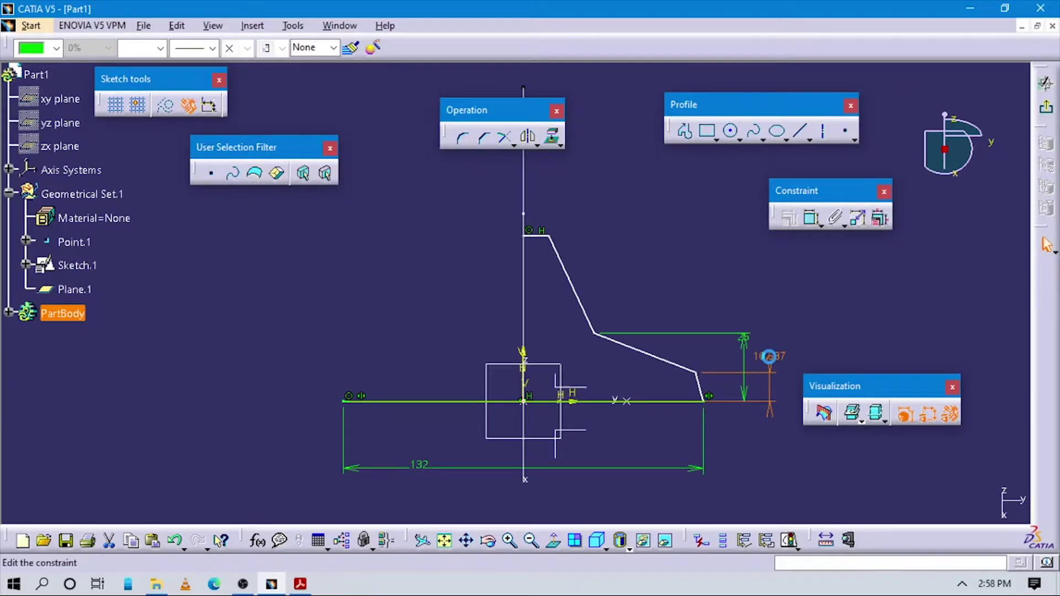
{"action": "key", "text": "Return"}
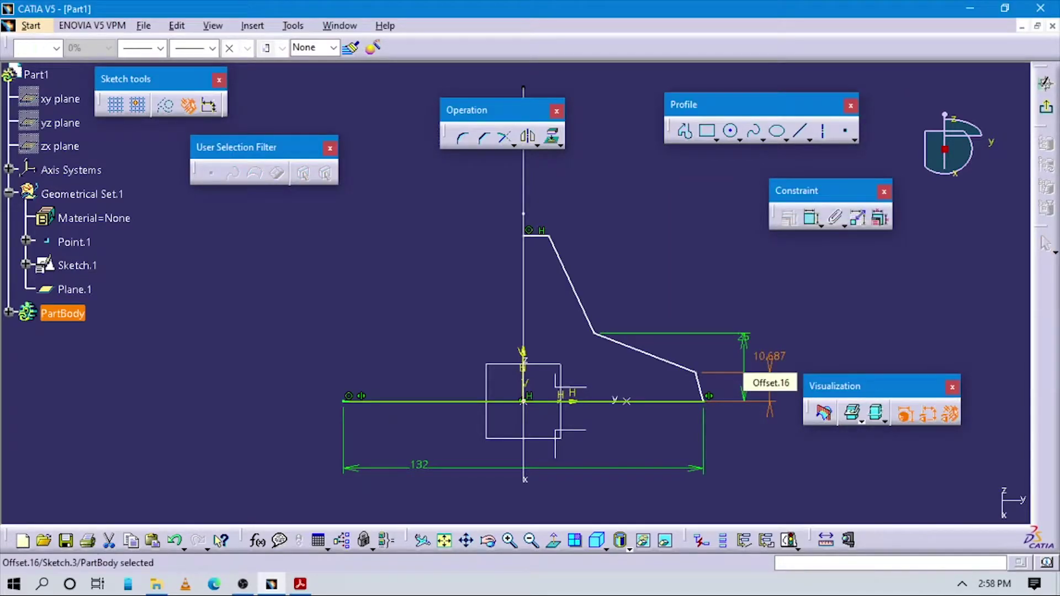
Check the nozzle view in the PDF and mirror the top, neck, shoulder and side lines about the vertical axis.
{"action": "key", "text": "alt+Tab"}
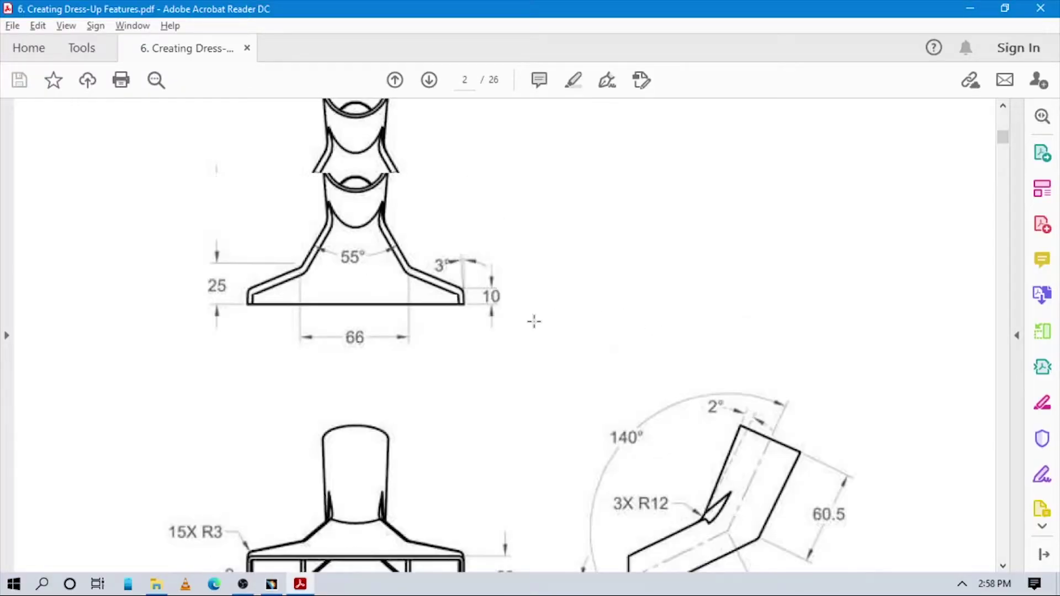
{"action": "key", "text": "alt+Tab"}
{"action": "mouse_move", "coordinate": [617, 403]}
{"action": "middle_mouse_down"}
{"action": "mouse_move", "coordinate": [646, 282]}
{"action": "mouse_move", "coordinate": [555, 226]}
{"action": "middle_mouse_up"}
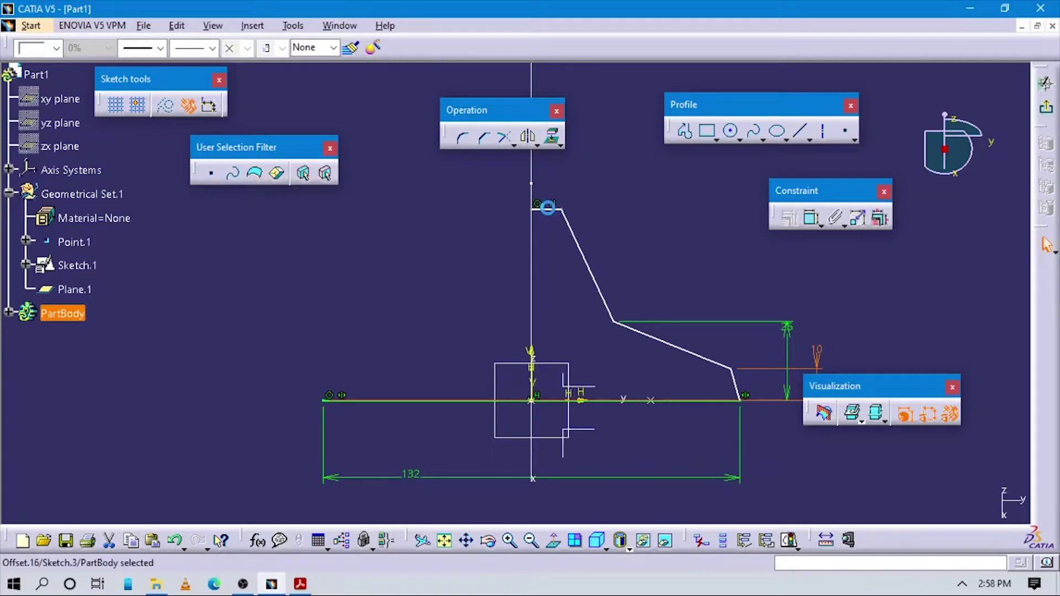
{"action": "left_click", "coordinate": [546, 208]}
{"action": "left_click", "coordinate": [569, 230], "text": "ctrl"}
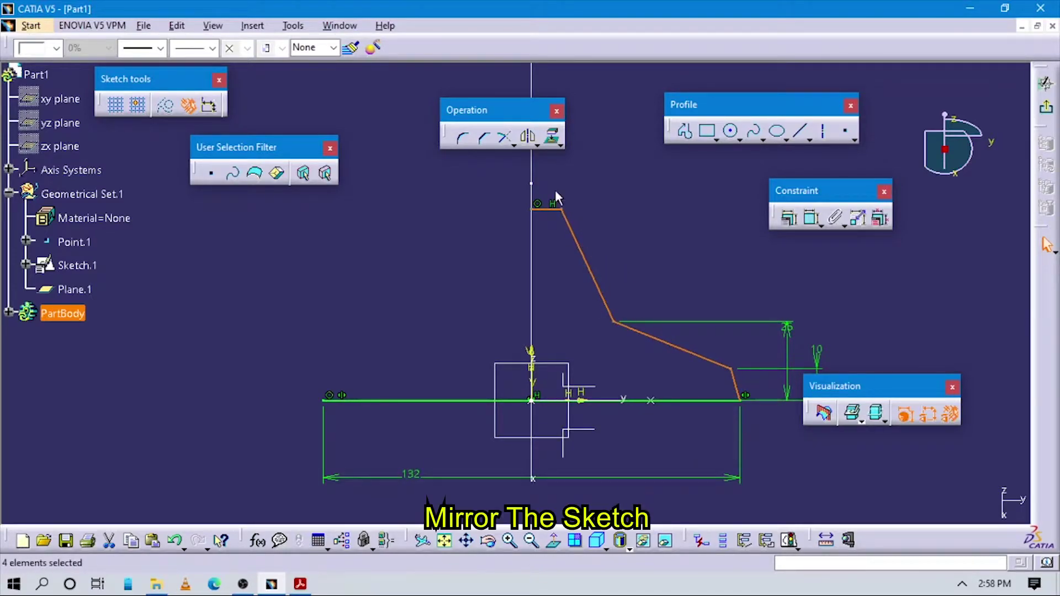
{"action": "left_click", "coordinate": [527, 136]}
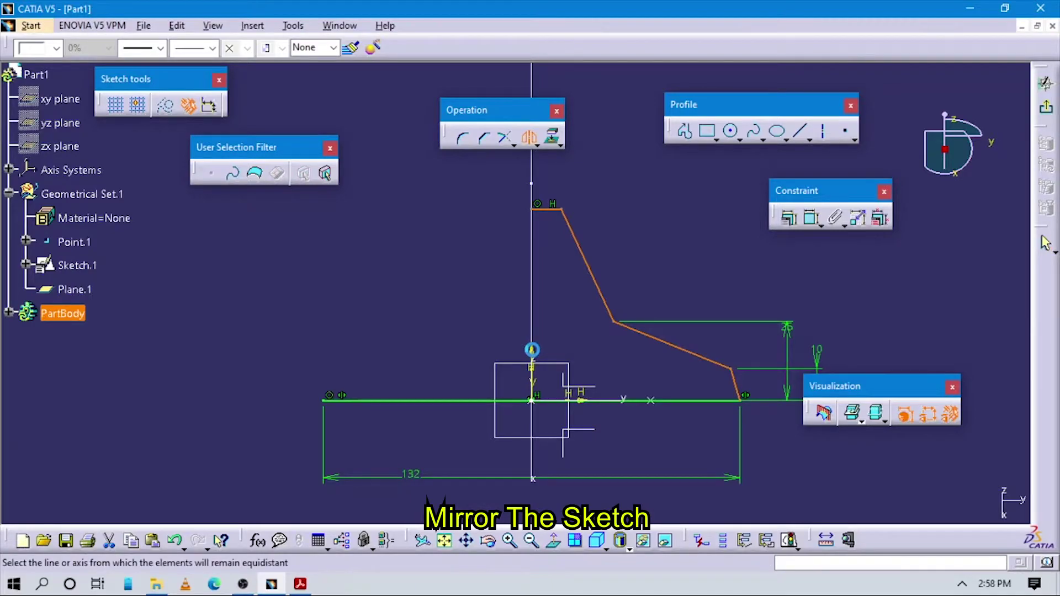
{"action": "left_click", "coordinate": [531, 349]}
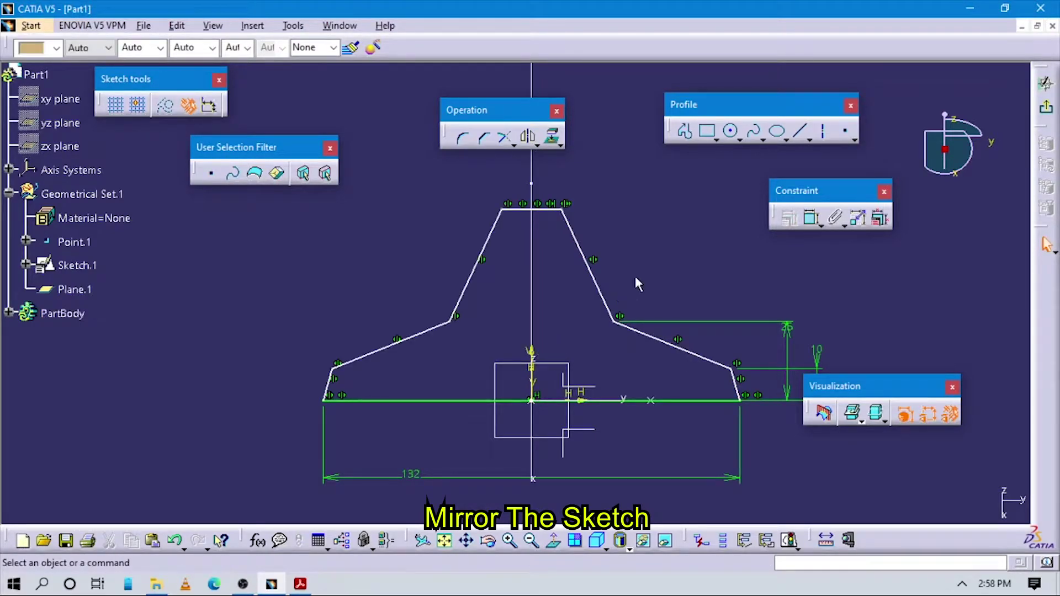
Constrain the angle between the two neck lines to 55°, consulting the nozzle view in the PDF.
{"action": "left_click", "coordinate": [811, 218]}
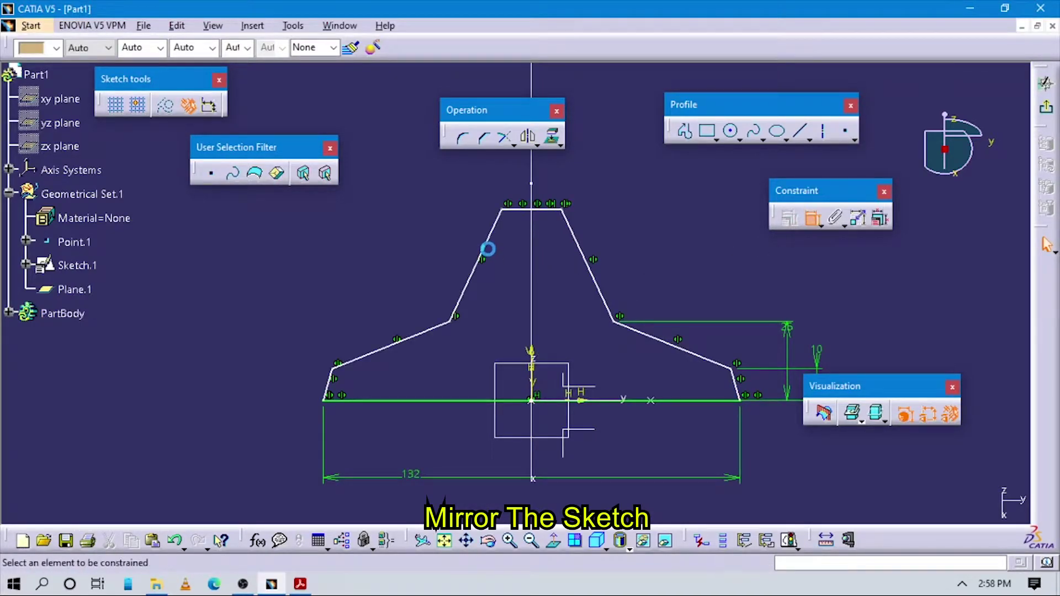
{"action": "left_click", "coordinate": [584, 248]}
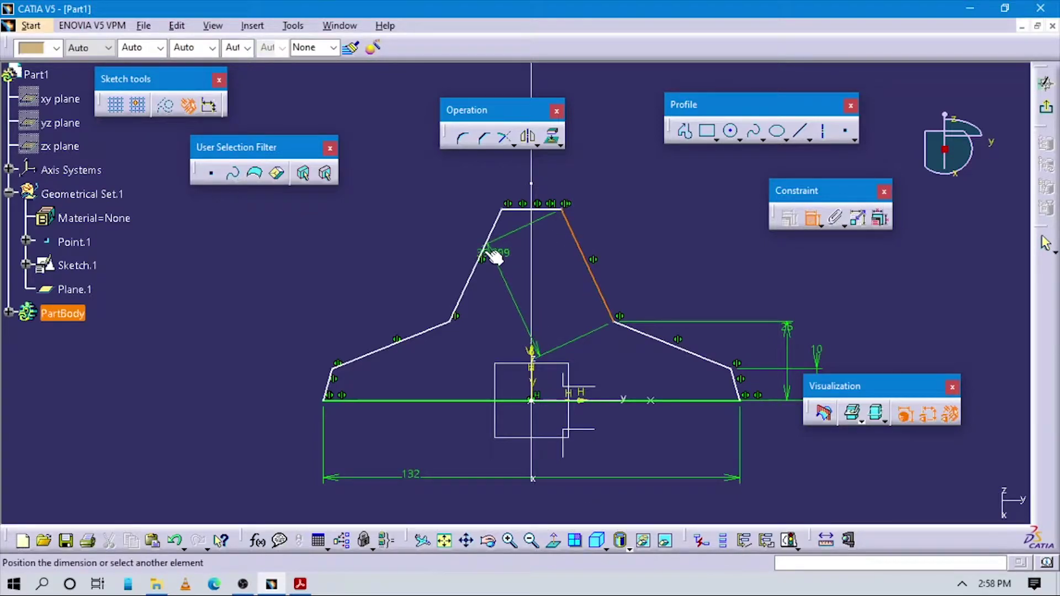
{"action": "double_click", "coordinate": [517, 274]}
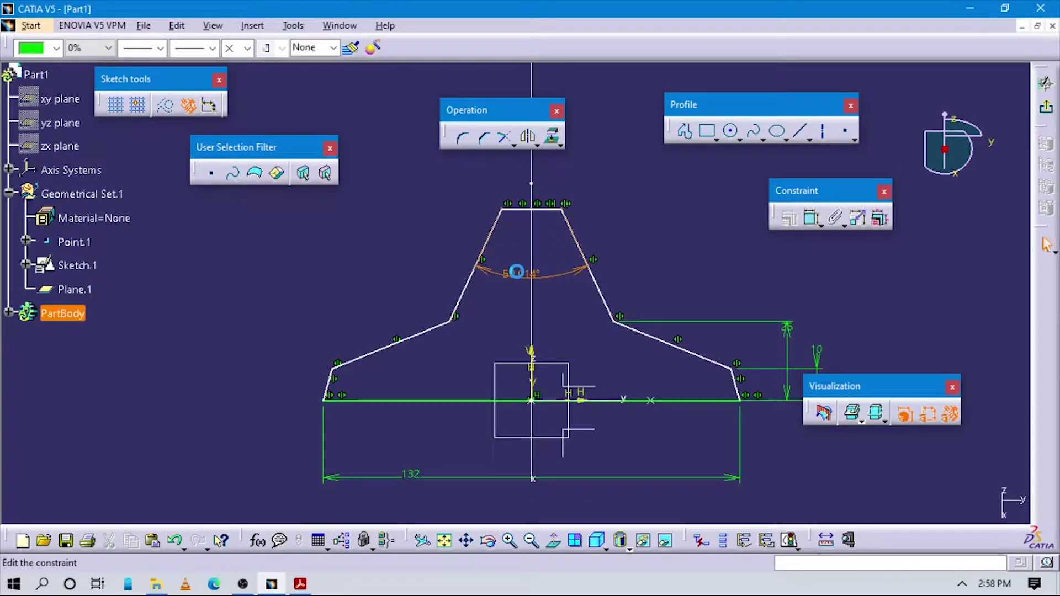
{"action": "key", "text": "Escape"}
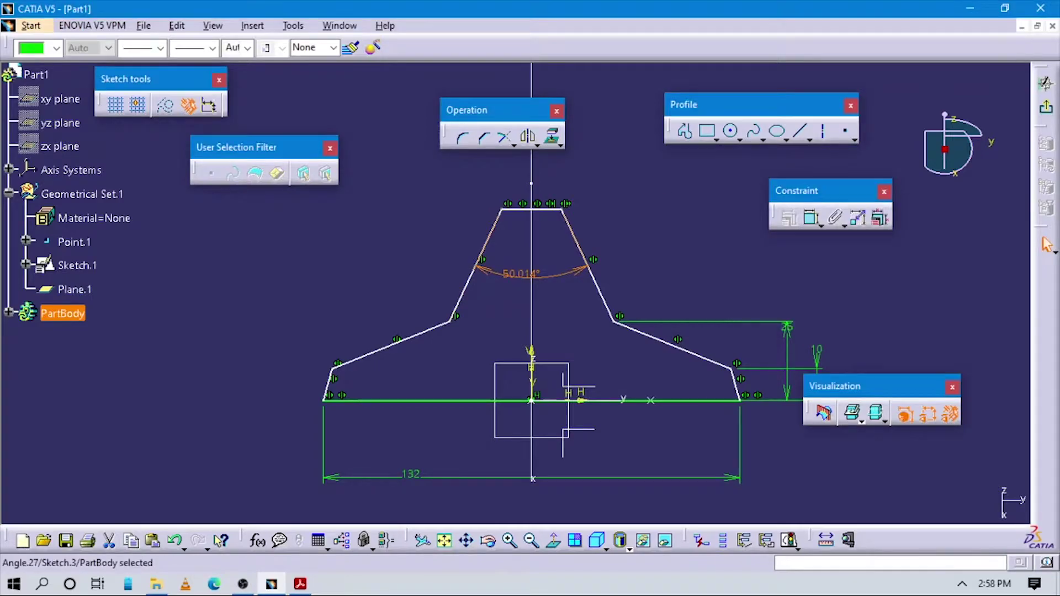
{"action": "key", "text": "alt+Tab"}
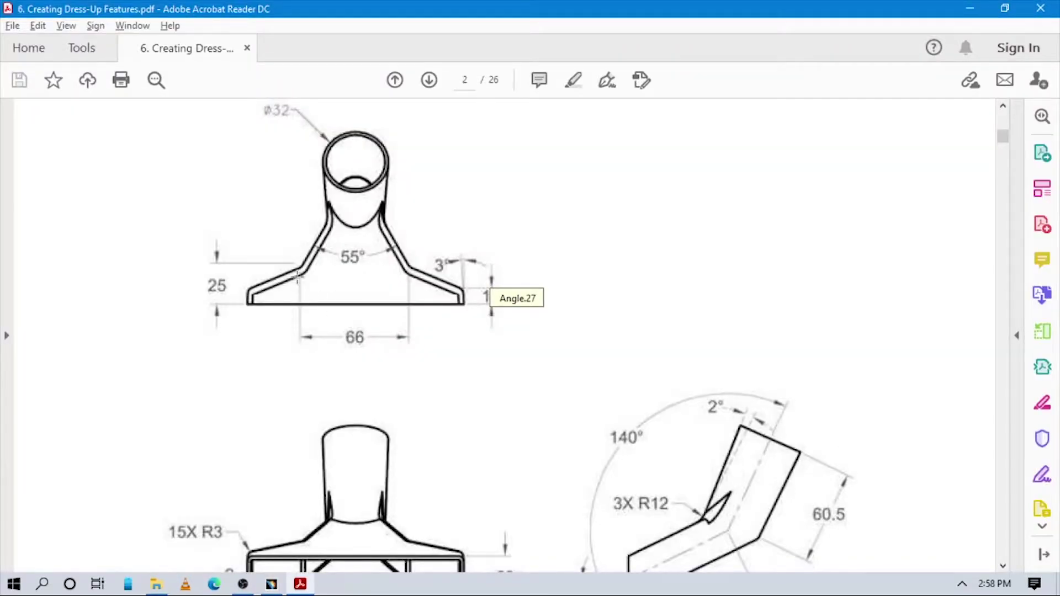
{"action": "key", "text": "alt+Tab"}
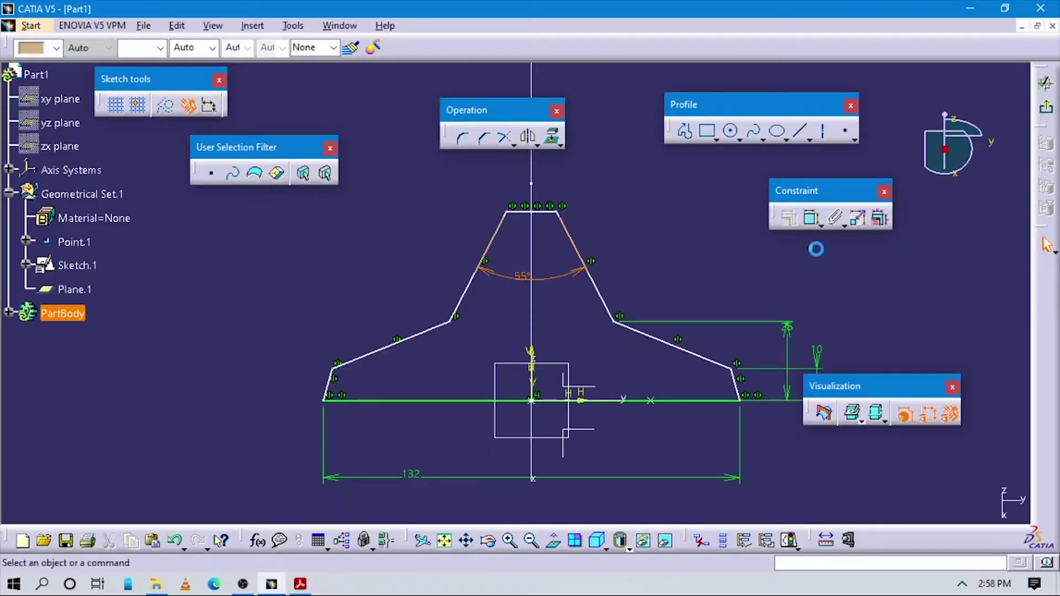
{"action": "left_click", "coordinate": [610, 324]}
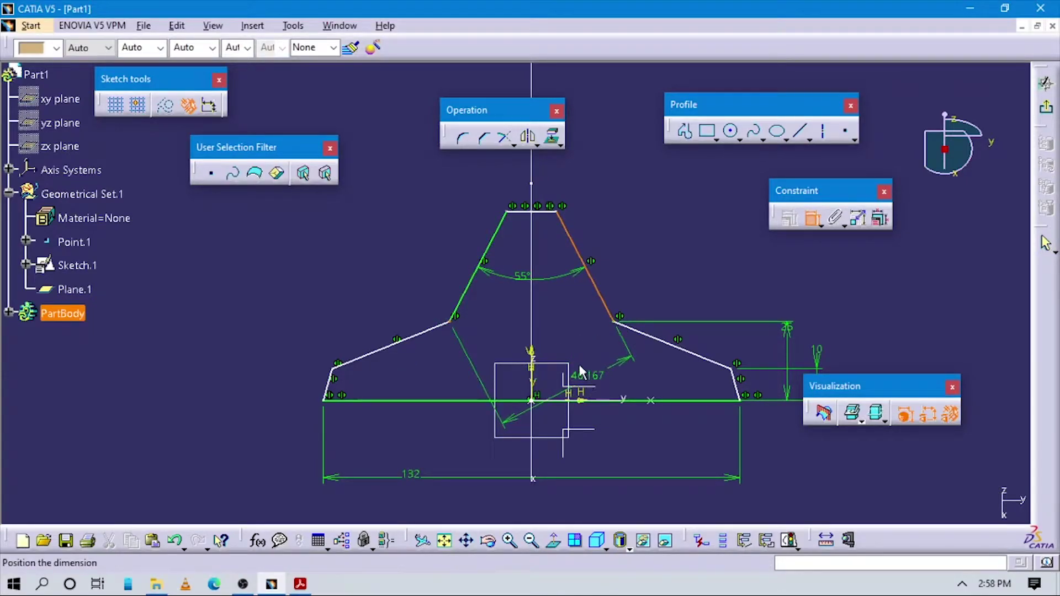
{"action": "right_click", "coordinate": [569, 326]}
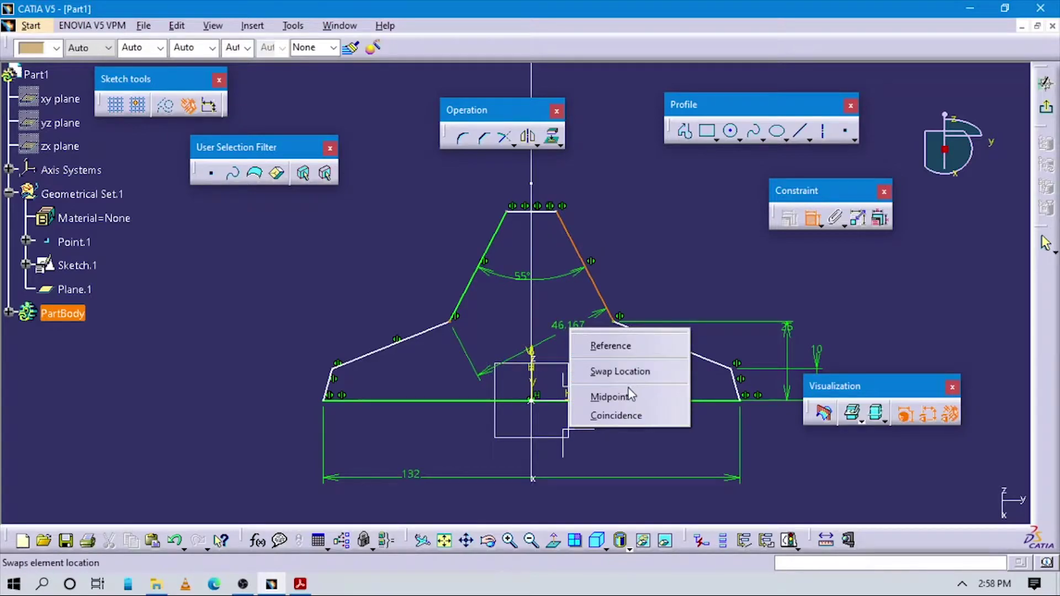
{"action": "key", "text": "Escape"}
{"action": "key", "text": "Escape"}
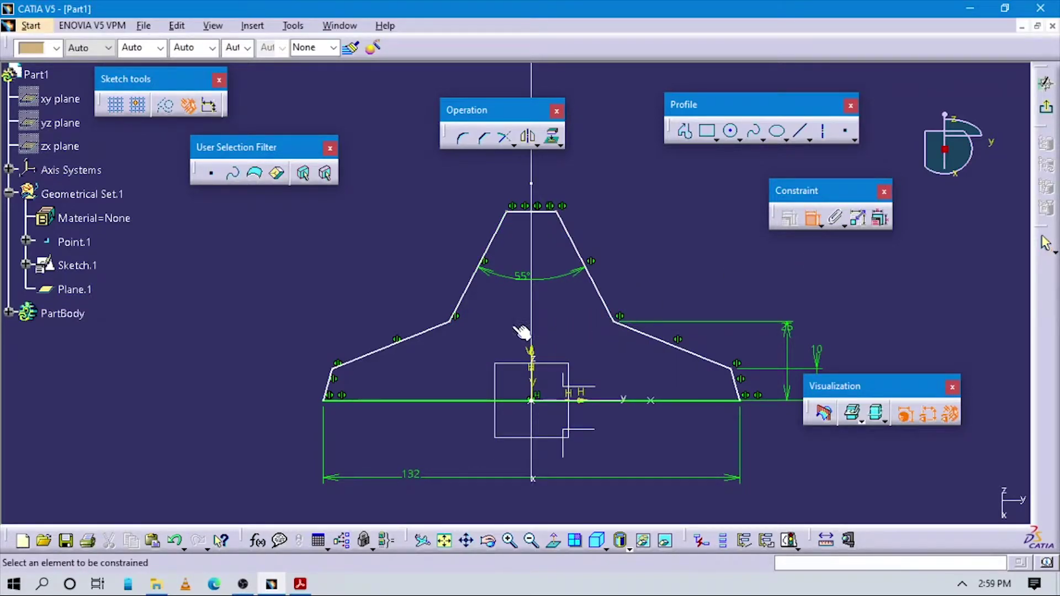
Dimension the horizontal distance between the two vertices where neck and shoulder meet and set it to 66 mm.
{"action": "left_click", "coordinate": [456, 323]}
{"action": "left_click", "coordinate": [457, 325]}
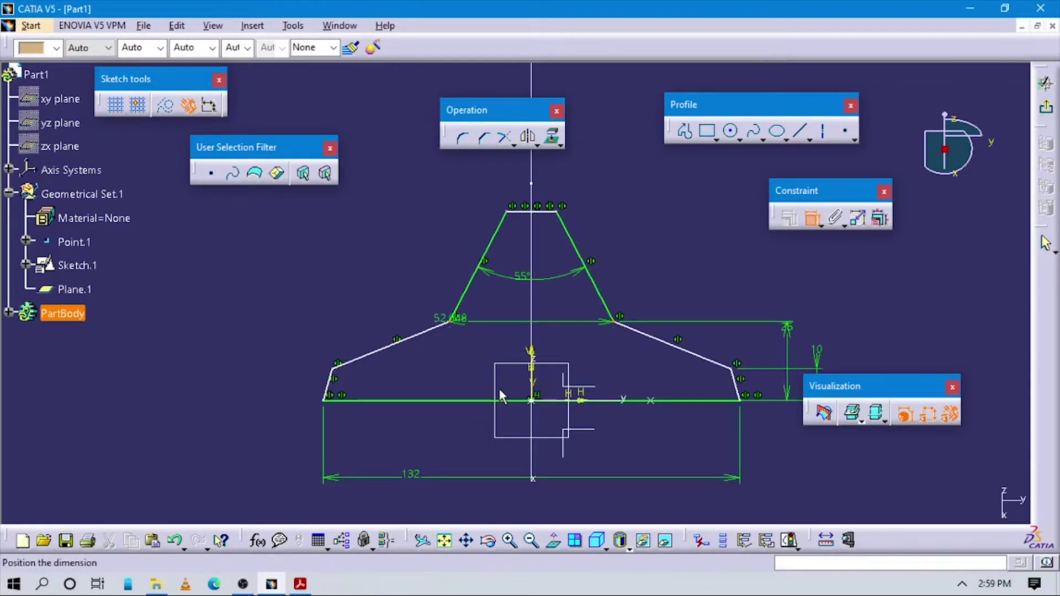
{"action": "left_click", "coordinate": [531, 453]}
{"action": "double_click", "coordinate": [534, 453]}
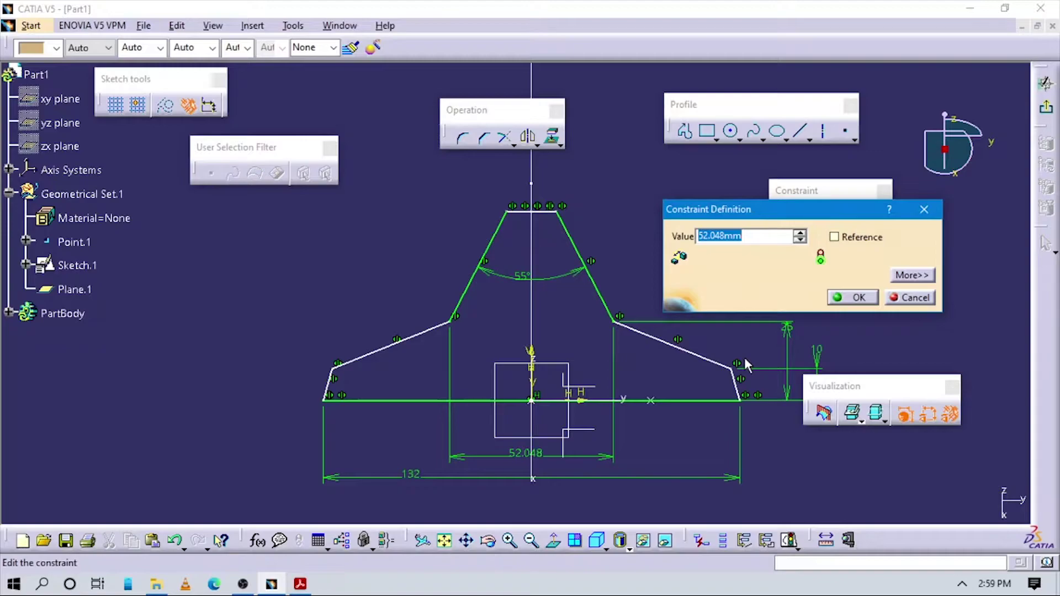
{"action": "type", "text": "66"}
{"action": "key", "text": "Return"}
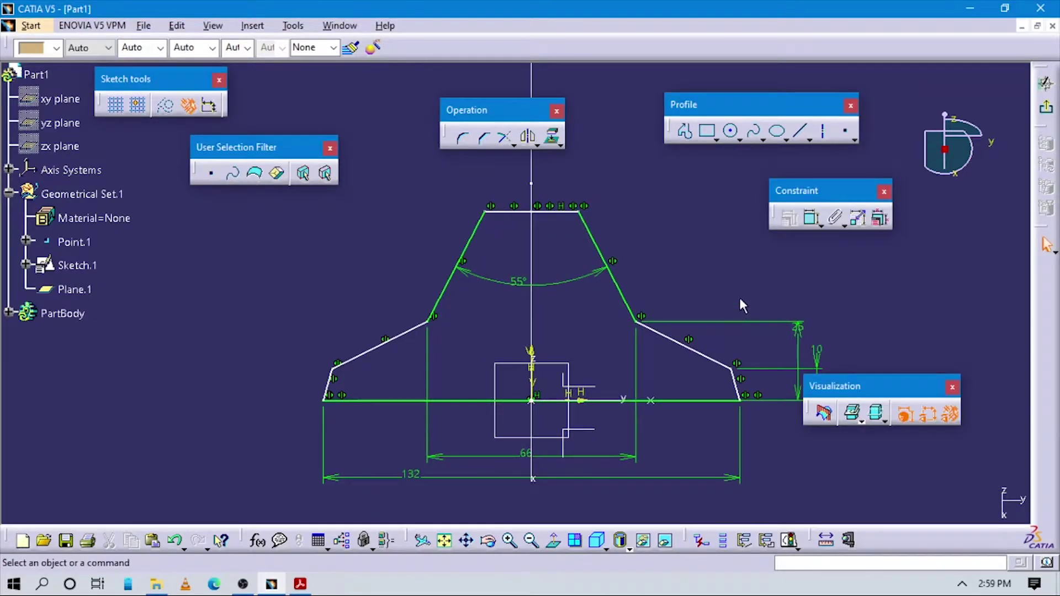
Check the nozzle views in the PDF and dimension the profile's top line at 65 mm above the base line.
{"action": "key", "text": "alt+Tab"}
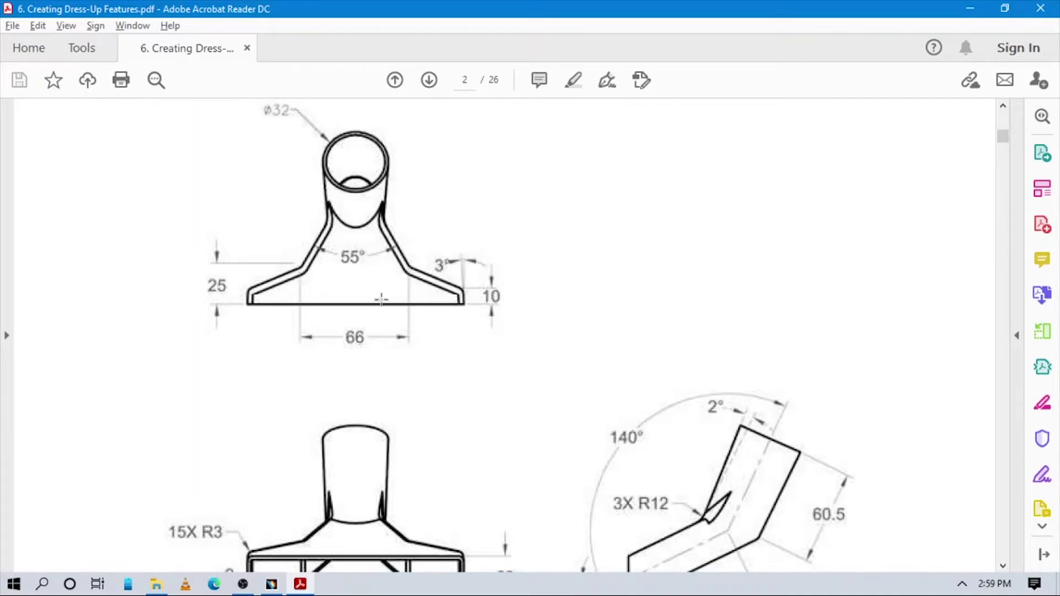
{"action": "key", "text": "alt+Tab"}
{"action": "key", "text": "alt+Tab"}
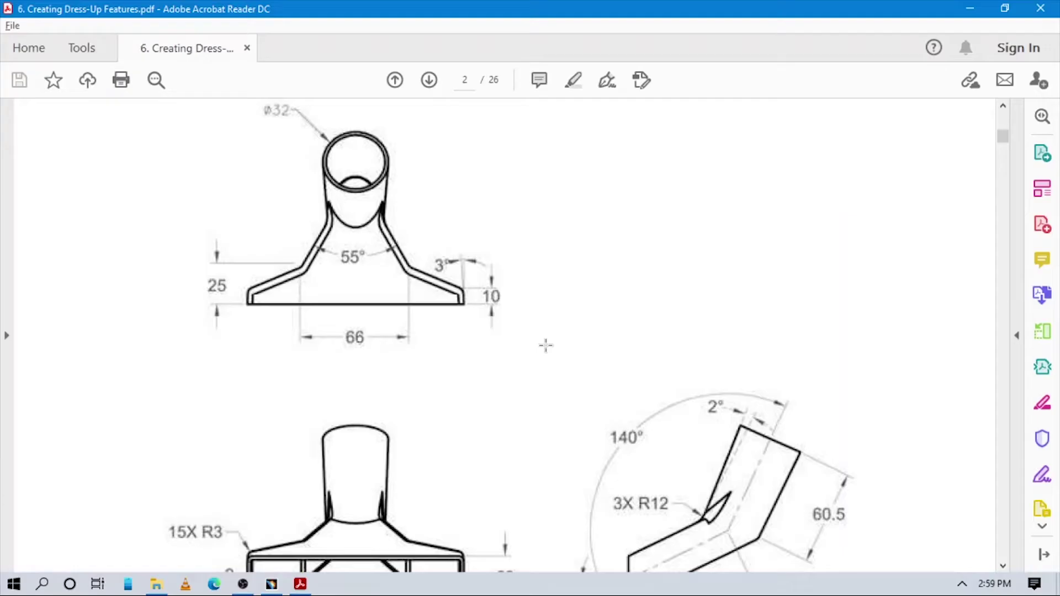
{"action": "scroll", "coordinate": [529, 335], "scroll_direction": "down", "scroll_amount": 3}
{"action": "scroll", "coordinate": [529, 335], "scroll_direction": "down", "scroll_amount": 3}
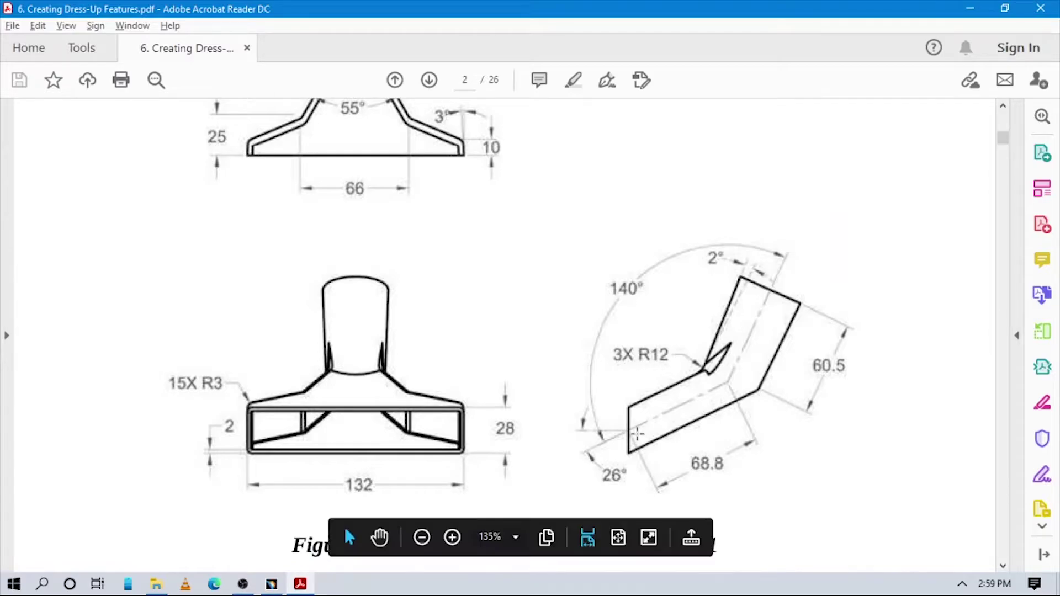
{"action": "key", "text": "alt+Tab"}
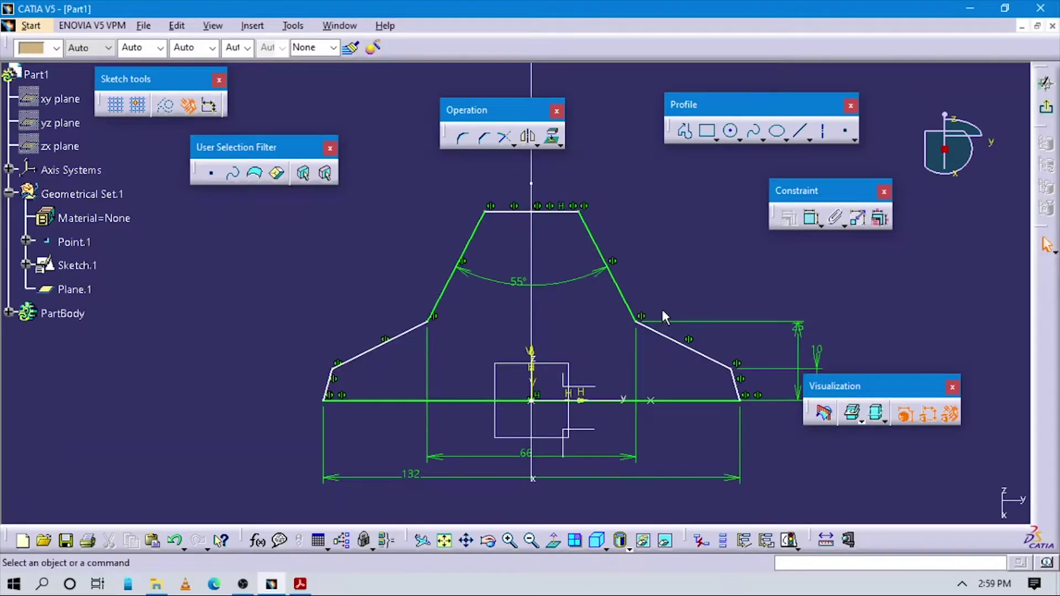
{"action": "left_click", "coordinate": [811, 220]}
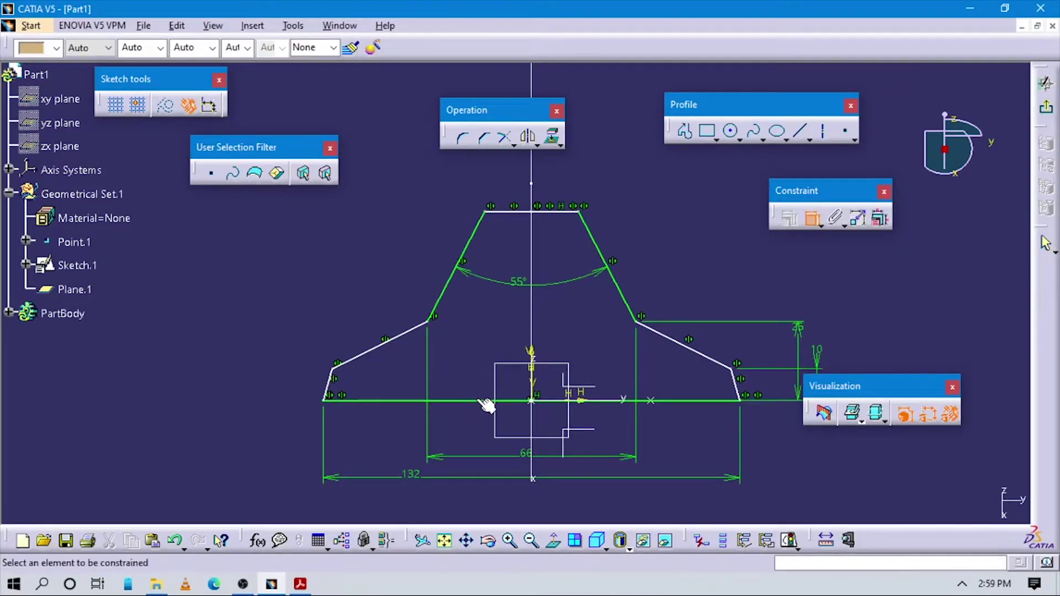
{"action": "left_click", "coordinate": [485, 401]}
{"action": "left_click", "coordinate": [505, 211]}
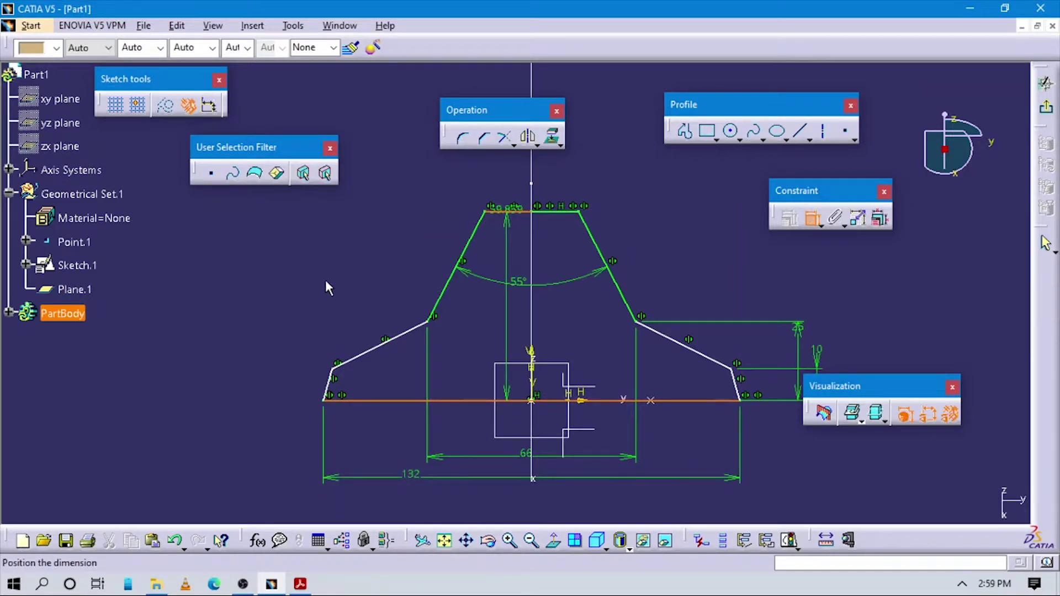
{"action": "left_click", "coordinate": [282, 301]}
{"action": "double_click", "coordinate": [284, 301]}
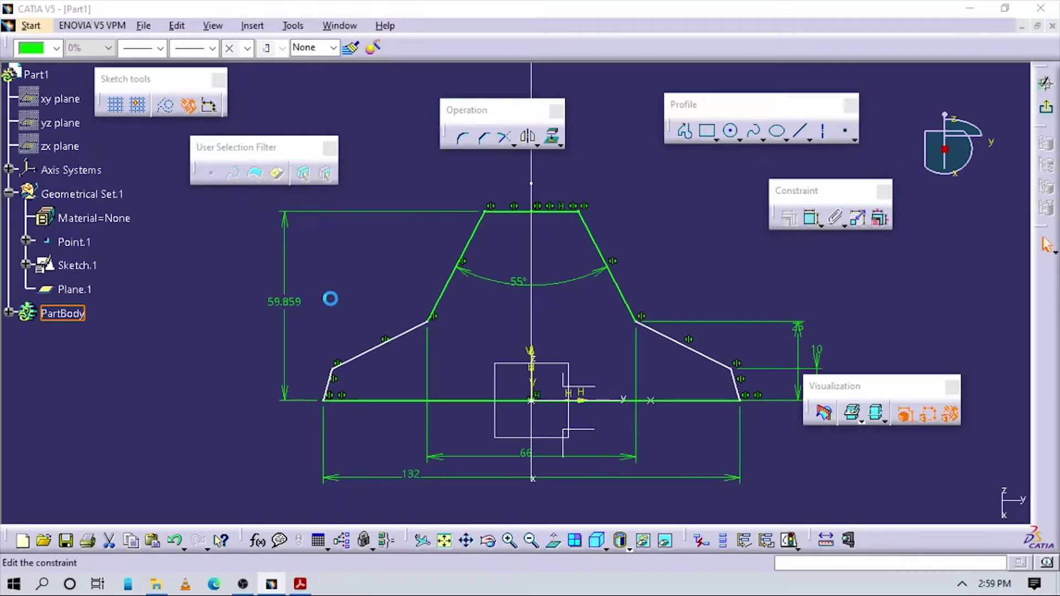
{"action": "type", "text": "65mm"}
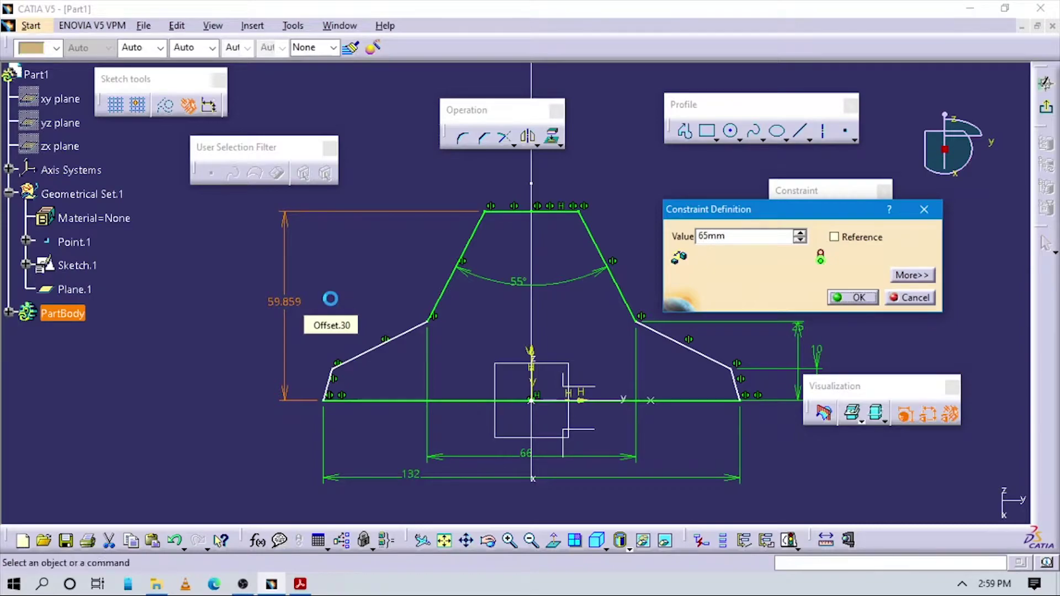
{"action": "key", "text": "Return"}
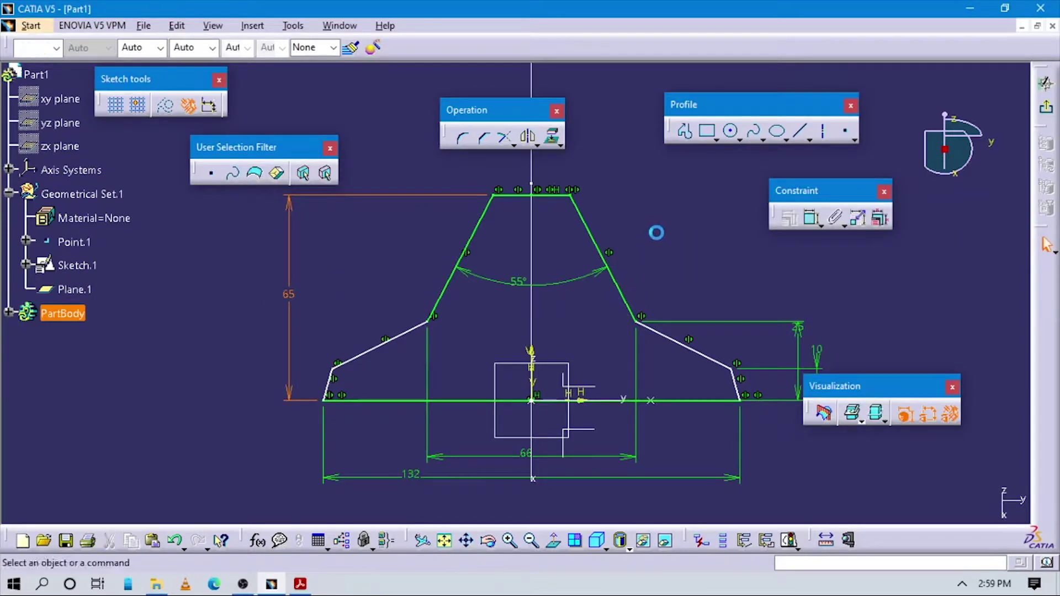
Check the side angle in the PDF and draw a vertical axis through the base line's right endpoint.
{"action": "mouse_move", "coordinate": [674, 431]}
{"action": "middle_mouse_down"}
{"action": "mouse_move", "coordinate": [643, 428]}
{"action": "mouse_move", "coordinate": [599, 350]}
{"action": "middle_mouse_up"}
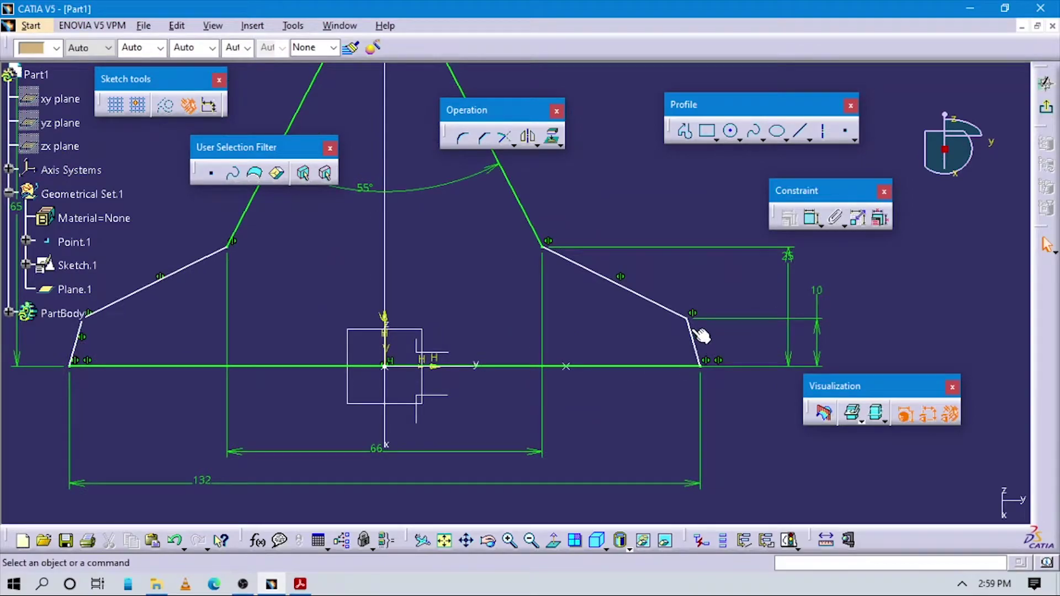
{"action": "key", "text": "alt+Tab"}
{"action": "scroll", "coordinate": [516, 360], "scroll_direction": "up", "scroll_amount": 4}
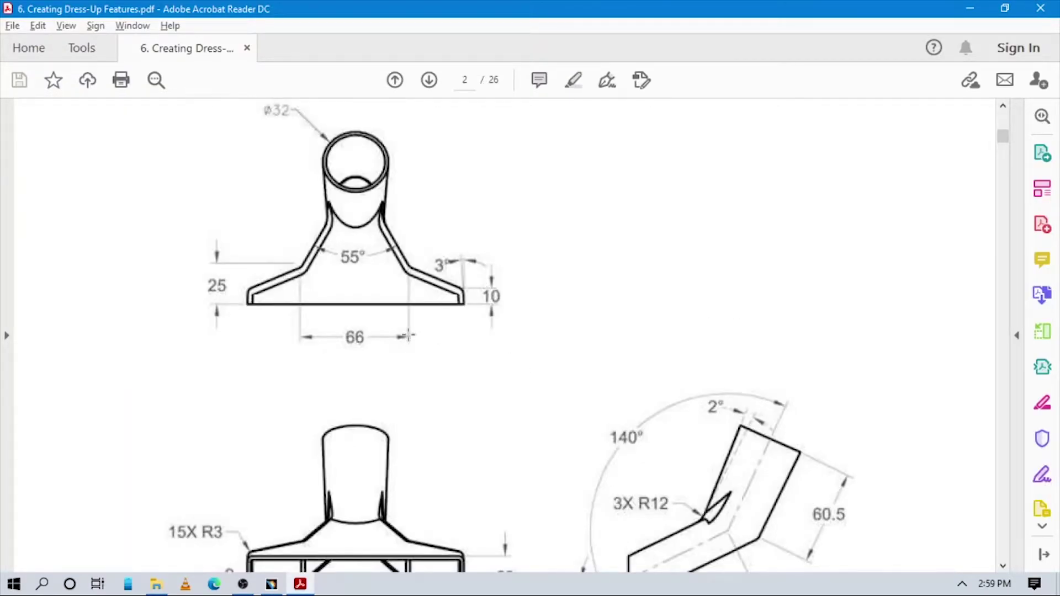
{"action": "key", "text": "alt+Tab"}
{"action": "mouse_move", "coordinate": [639, 397]}
{"action": "middle_mouse_down"}
{"action": "mouse_move", "coordinate": [615, 386]}
{"action": "mouse_move", "coordinate": [671, 322]}
{"action": "mouse_move", "coordinate": [529, 445]}
{"action": "middle_mouse_up"}
{"action": "key", "text": "alt+Tab"}
{"action": "key", "text": "alt+Tab"}
{"action": "middle_click_drag", "start_coordinate": [652, 365], "coordinate": [657, 350]}
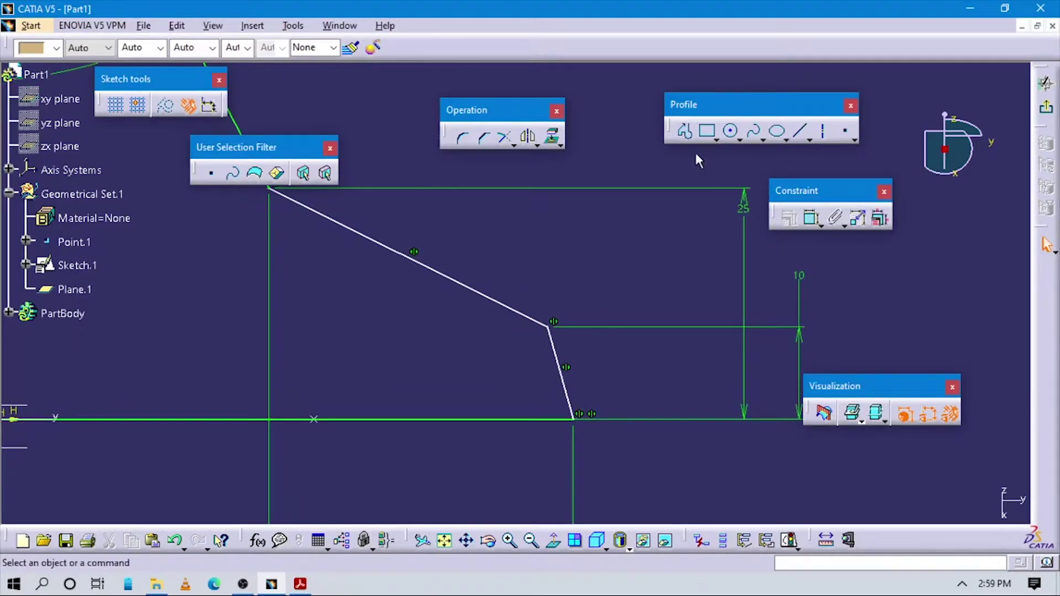
{"action": "left_click", "coordinate": [685, 134]}
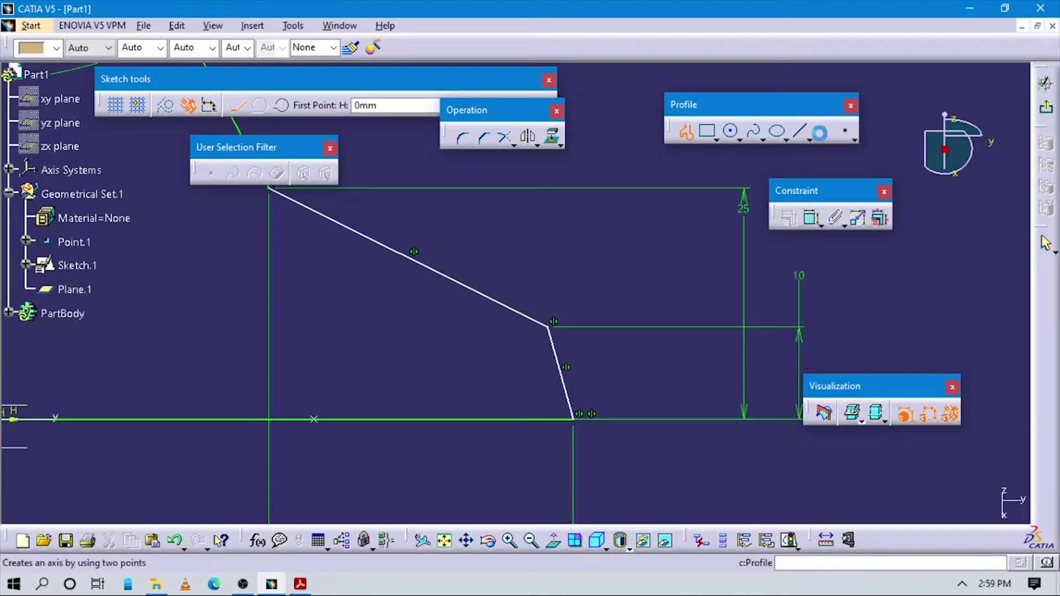
{"action": "left_click", "coordinate": [573, 197]}
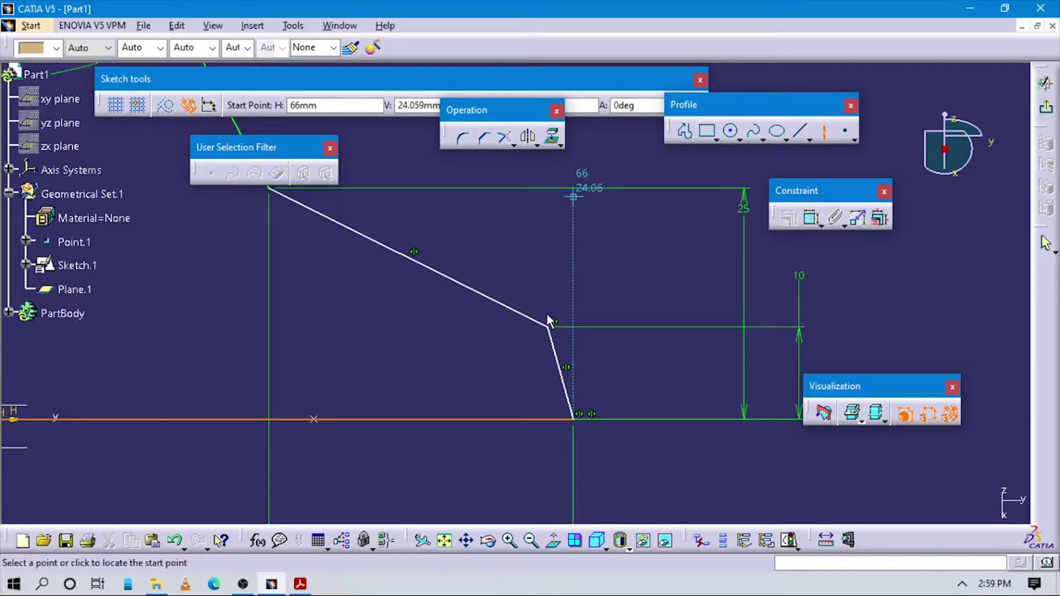
{"action": "double_click", "coordinate": [574, 490]}
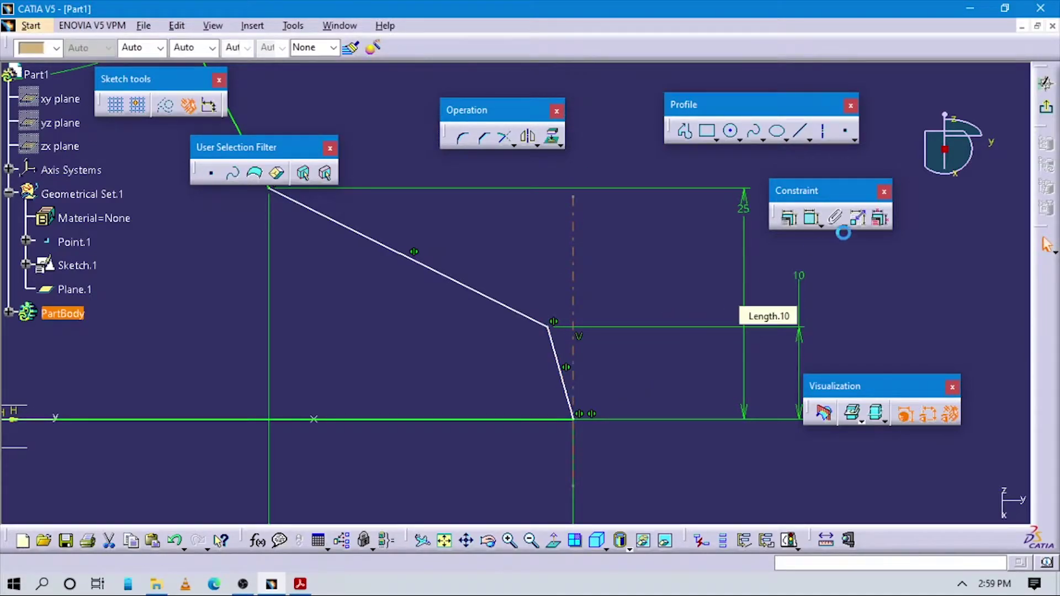
Constrain the angle between the right side line and the vertical axis at its foot to 3°.
{"action": "left_click", "coordinate": [811, 218]}
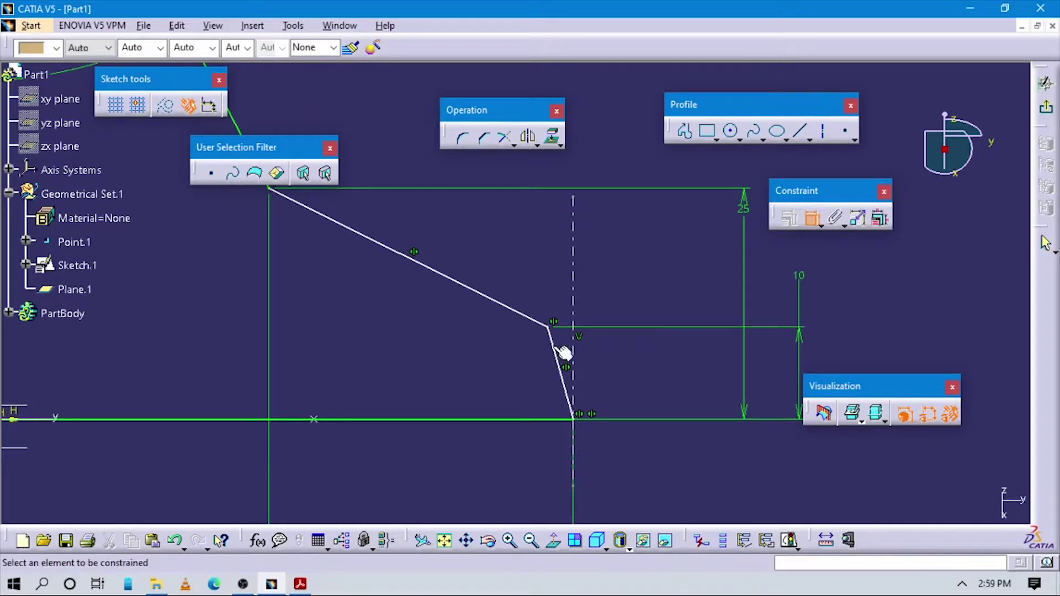
{"action": "left_click", "coordinate": [558, 356]}
{"action": "left_click", "coordinate": [574, 337]}
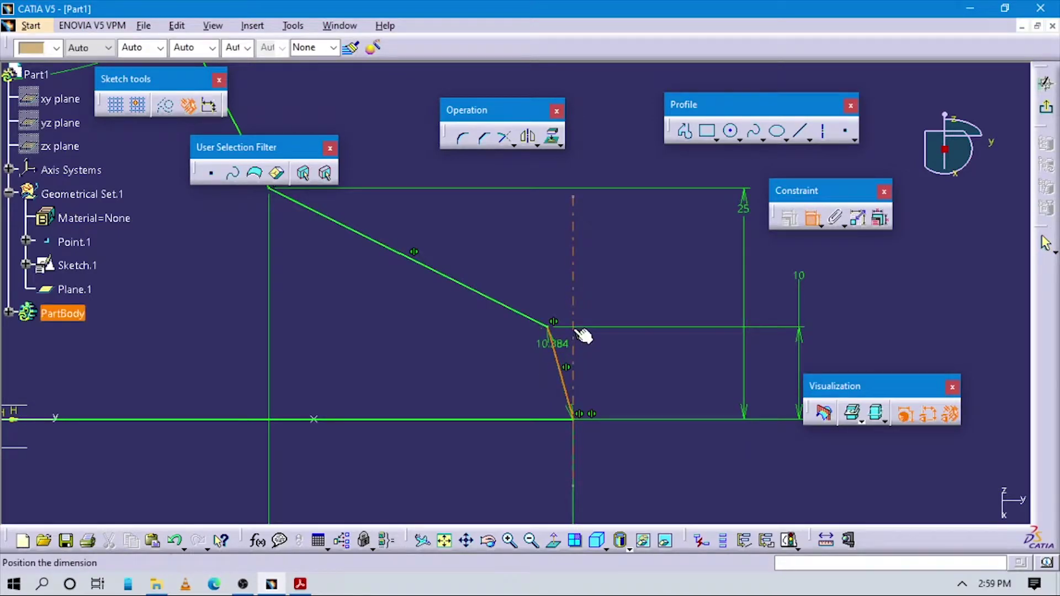
{"action": "left_click", "coordinate": [543, 279]}
{"action": "double_click", "coordinate": [566, 282]}
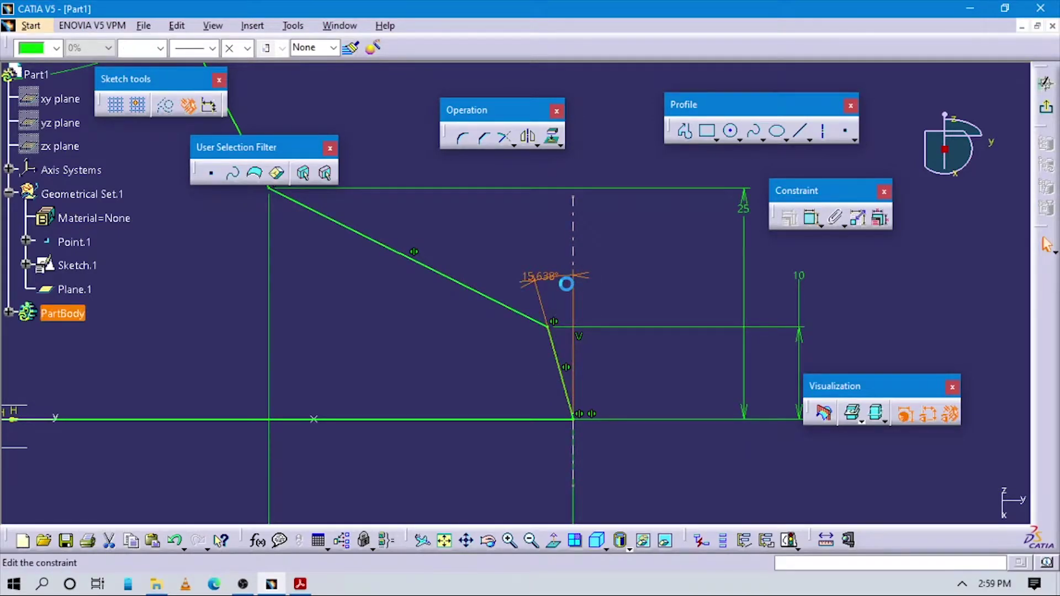
{"action": "type", "text": "3deg"}
{"action": "key", "text": "Return"}
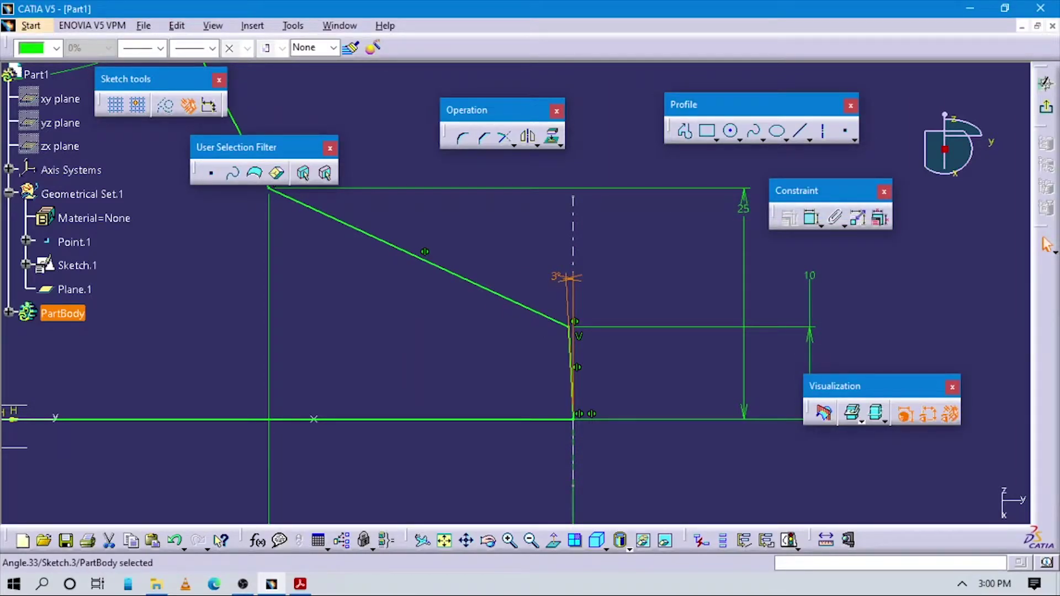
Draw a vertical axis through the base line's left endpoint and try to dimension its angle to the left side line.
{"action": "mouse_move", "coordinate": [179, 370]}
{"action": "middle_mouse_down"}
{"action": "mouse_move", "coordinate": [607, 448]}
{"action": "mouse_move", "coordinate": [589, 312]}
{"action": "mouse_move", "coordinate": [620, 300]}
{"action": "mouse_move", "coordinate": [513, 440]}
{"action": "middle_mouse_up"}
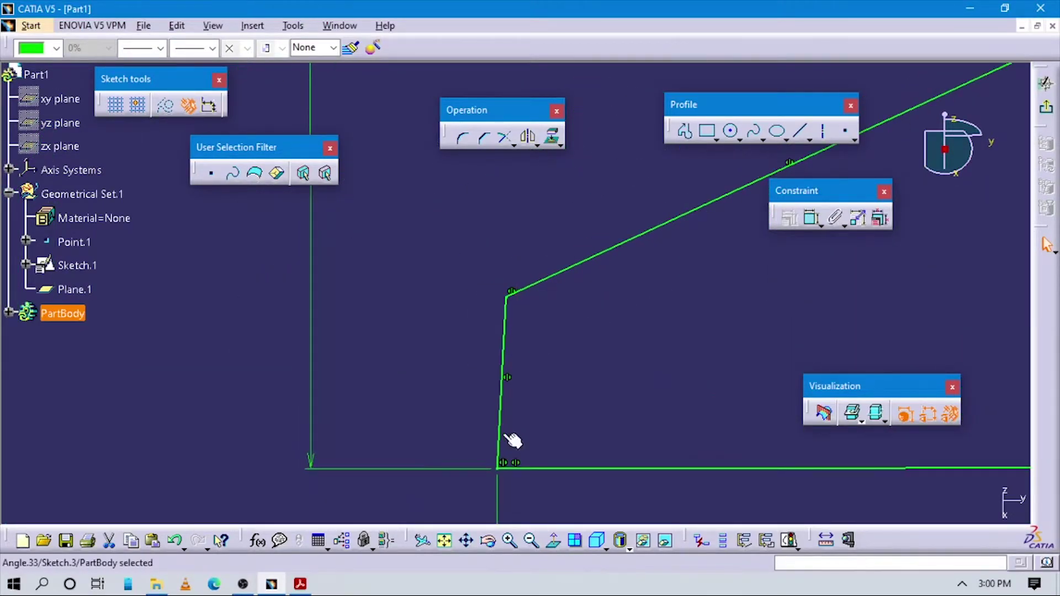
{"action": "left_click", "coordinate": [822, 131]}
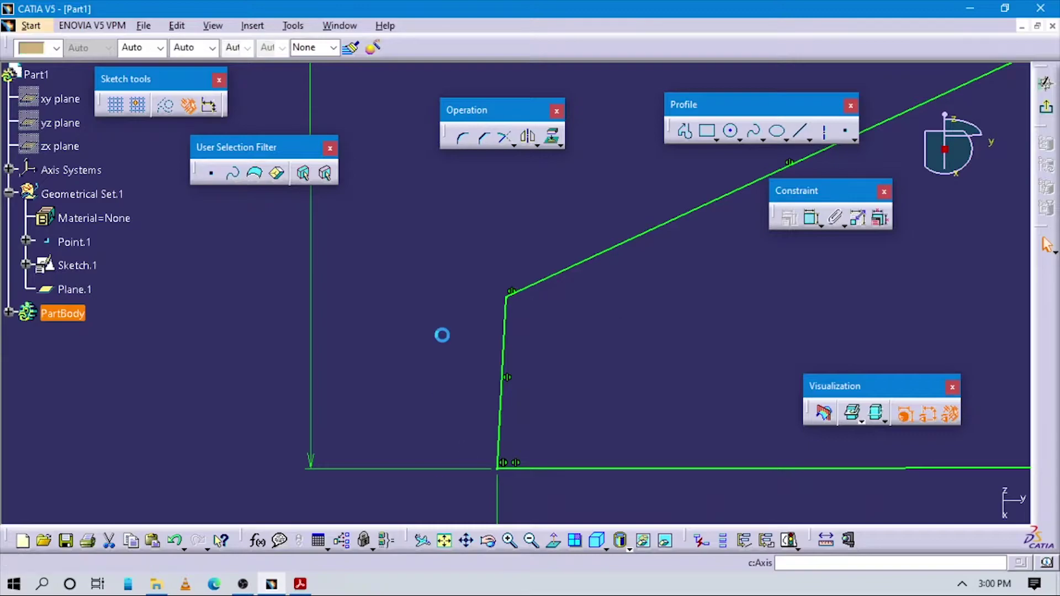
{"action": "left_click", "coordinate": [500, 167]}
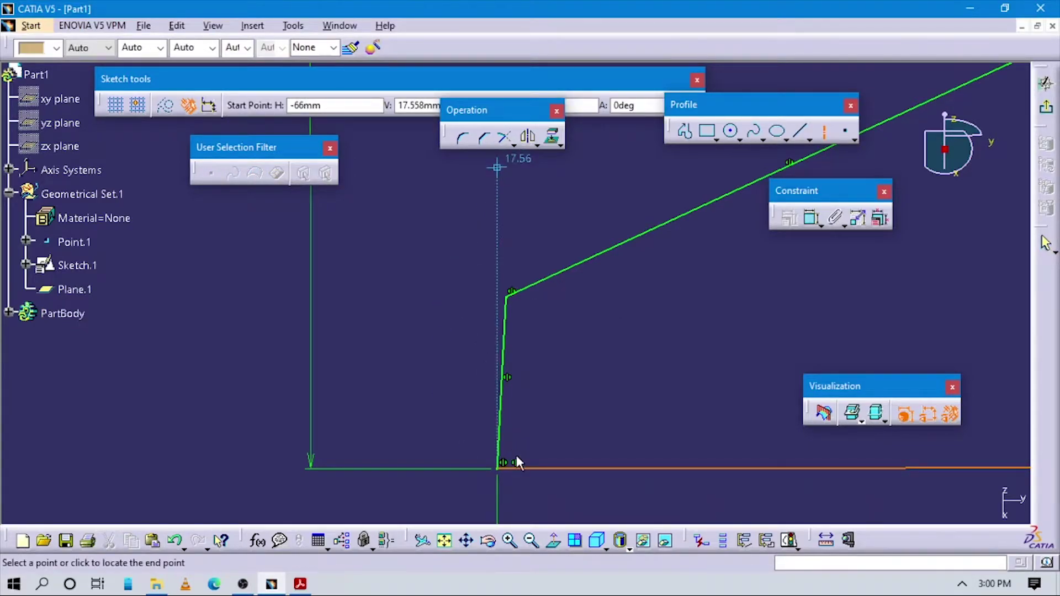
{"action": "mouse_move", "coordinate": [515, 462]}
{"action": "middle_mouse_down"}
{"action": "mouse_move", "coordinate": [505, 436]}
{"action": "mouse_move", "coordinate": [504, 293]}
{"action": "middle_mouse_up"}
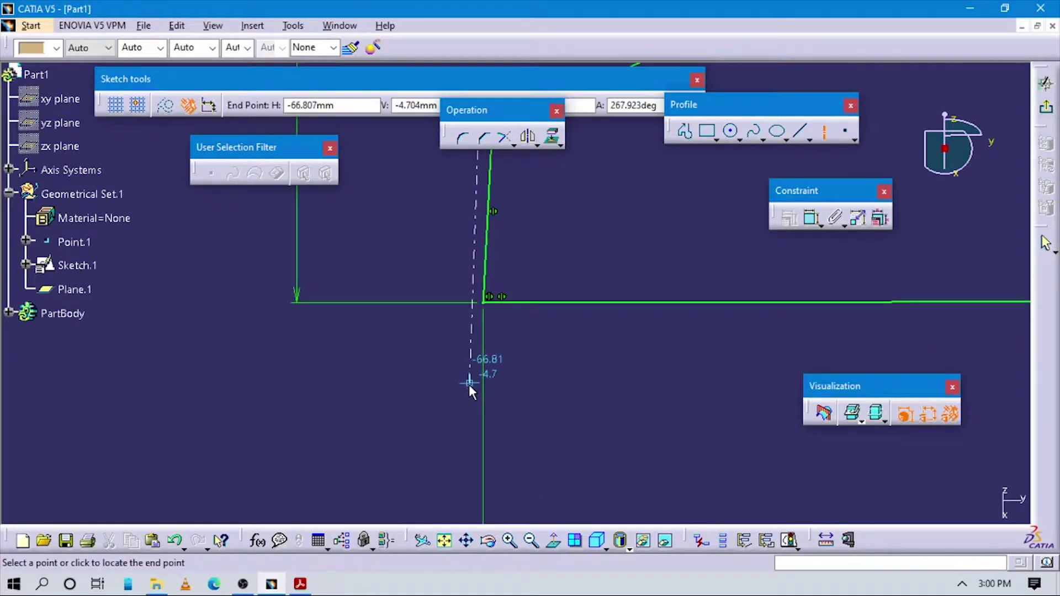
{"action": "left_click", "coordinate": [485, 415]}
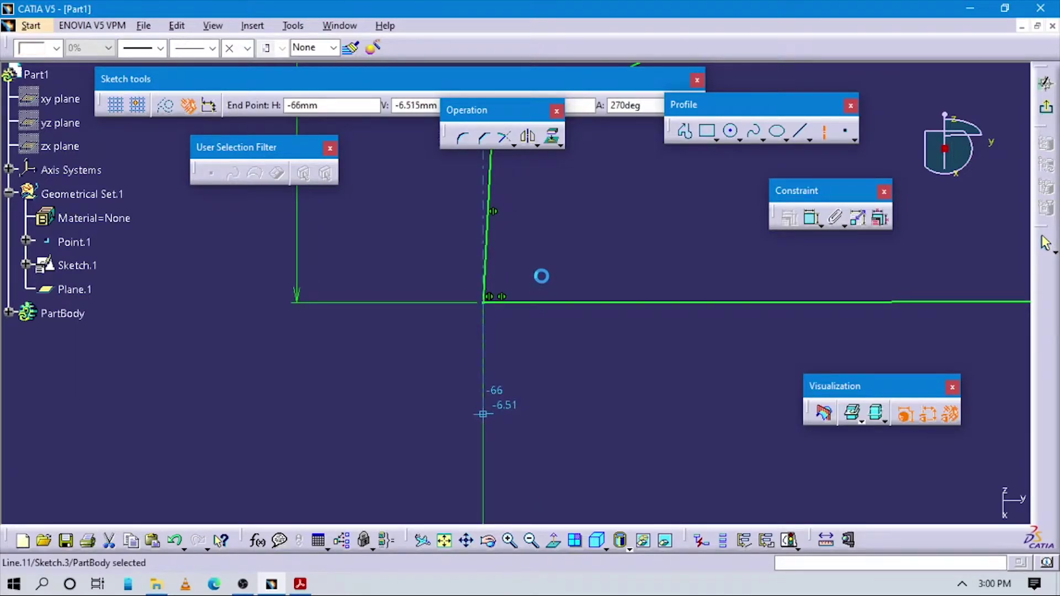
{"action": "mouse_move", "coordinate": [573, 316]}
{"action": "middle_mouse_down"}
{"action": "mouse_move", "coordinate": [575, 454]}
{"action": "mouse_move", "coordinate": [778, 290]}
{"action": "middle_mouse_up"}
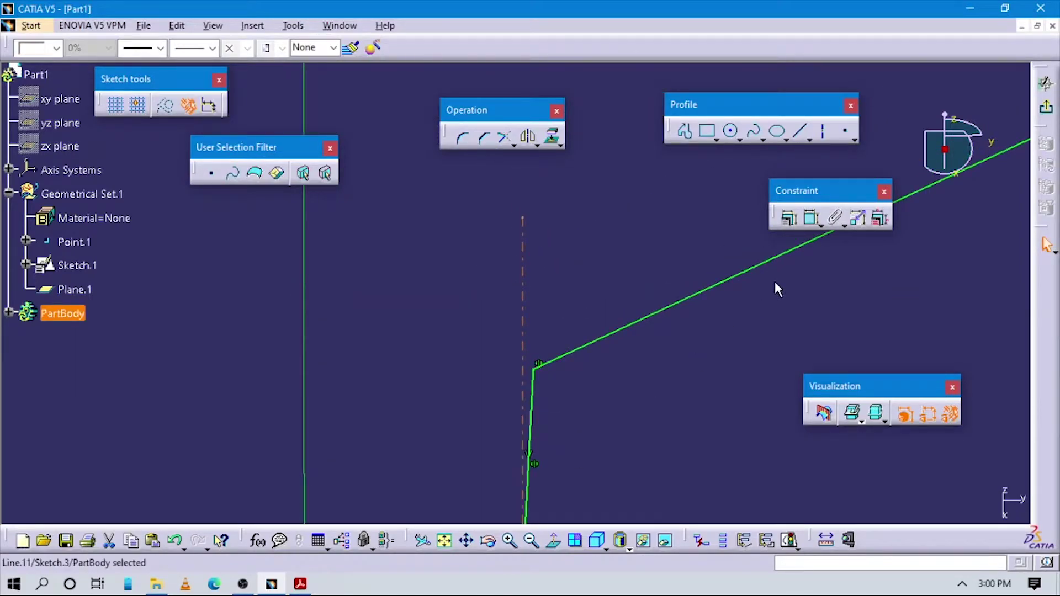
{"action": "left_click", "coordinate": [811, 220]}
{"action": "left_click", "coordinate": [531, 394]}
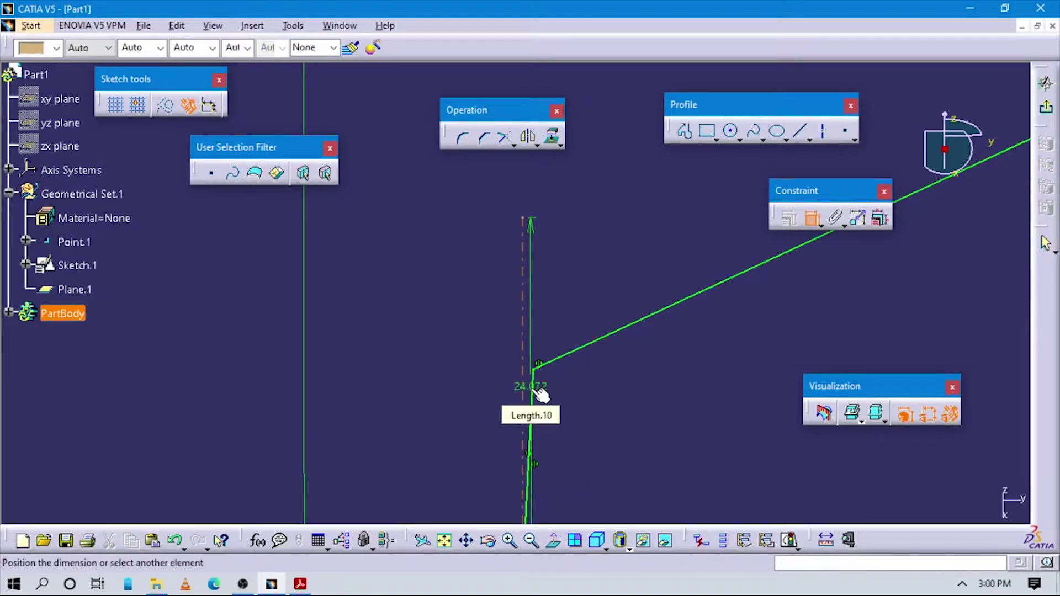
{"action": "key", "text": "Escape"}
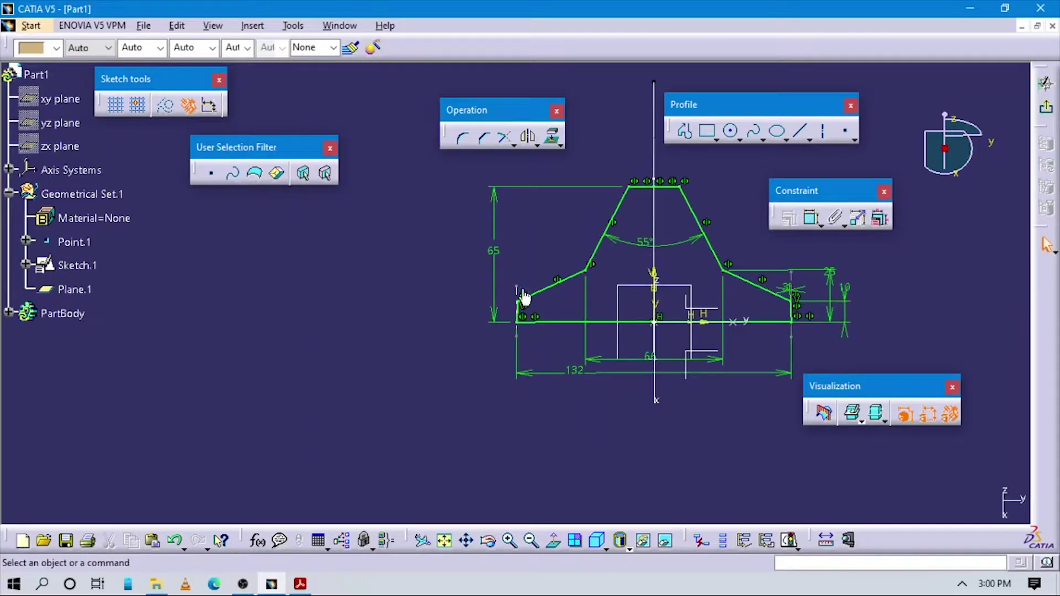
Delete the vertical axis at the base line's left endpoint.
{"action": "left_click", "coordinate": [521, 298]}
{"action": "mouse_move", "coordinate": [563, 303]}
{"action": "middle_mouse_down"}
{"action": "mouse_move", "coordinate": [549, 309]}
{"action": "mouse_move", "coordinate": [547, 298]}
{"action": "mouse_move", "coordinate": [506, 285]}
{"action": "middle_mouse_up"}
{"action": "left_click", "coordinate": [517, 288]}
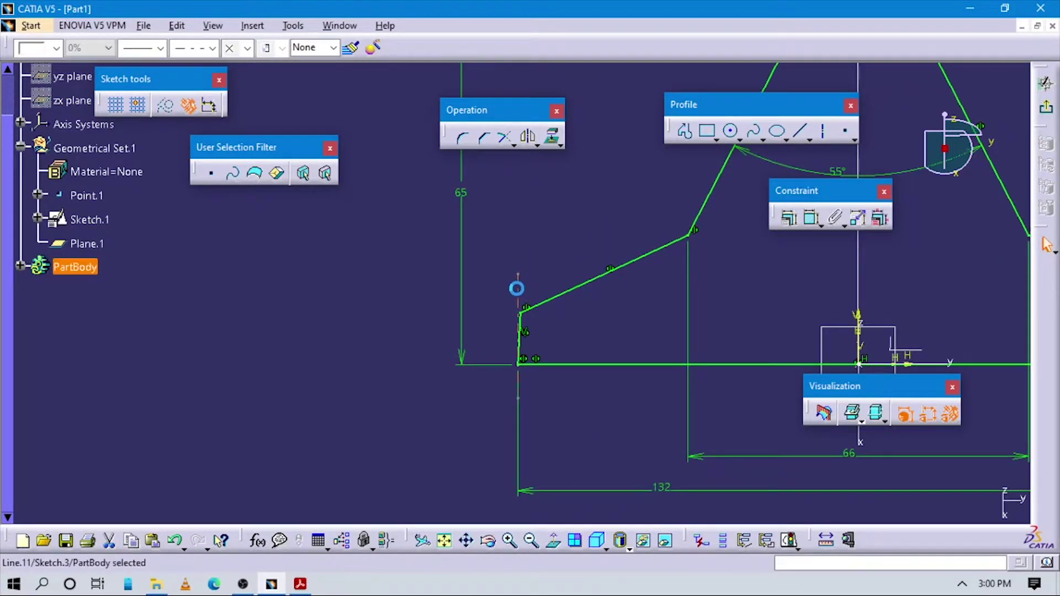
{"action": "left_click", "coordinate": [579, 296]}
{"action": "mouse_move", "coordinate": [579, 296]}
{"action": "middle_mouse_down"}
{"action": "mouse_move", "coordinate": [455, 340]}
{"action": "mouse_move", "coordinate": [568, 293]}
{"action": "mouse_move", "coordinate": [552, 306]}
{"action": "mouse_move", "coordinate": [543, 309]}
{"action": "mouse_move", "coordinate": [587, 282]}
{"action": "middle_mouse_up"}
{"action": "left_click", "coordinate": [651, 237]}
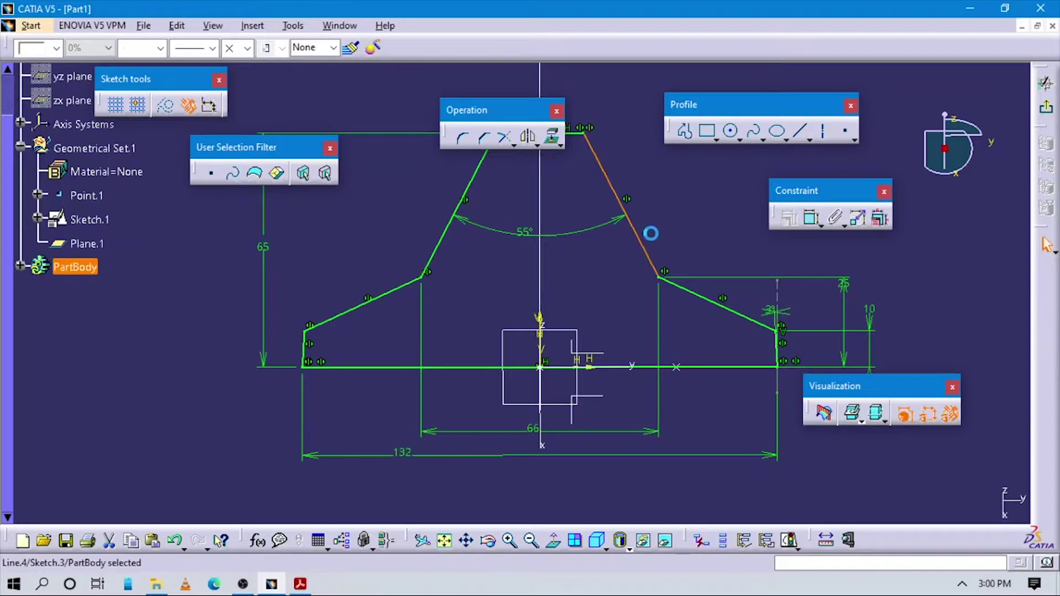
{"action": "left_click", "coordinate": [706, 234]}
{"action": "middle_click_drag", "start_coordinate": [709, 243], "coordinate": [712, 373]}
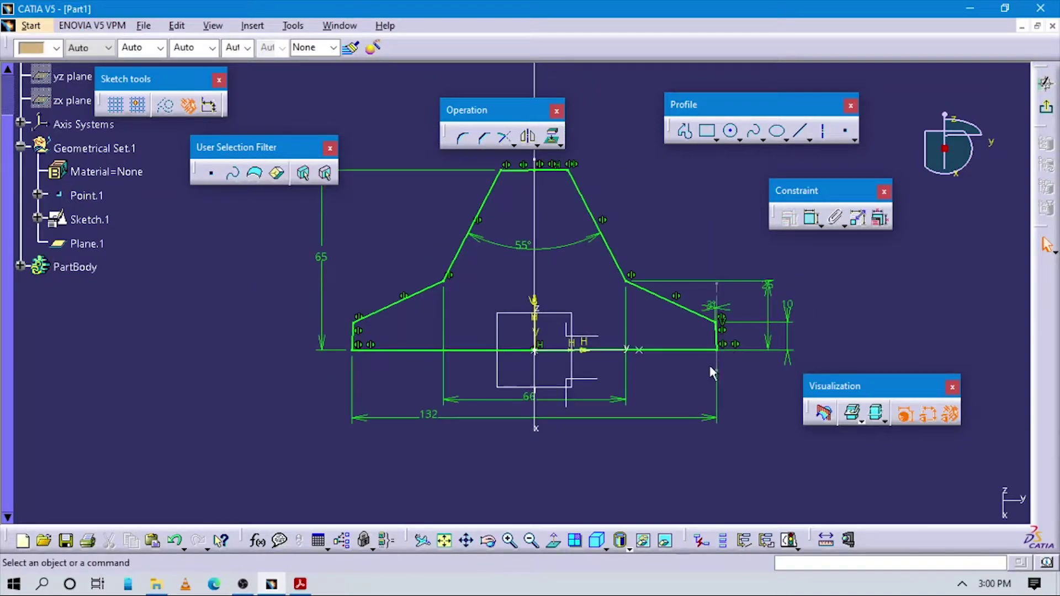
{"action": "middle_click_drag", "start_coordinate": [670, 254], "coordinate": [693, 303]}
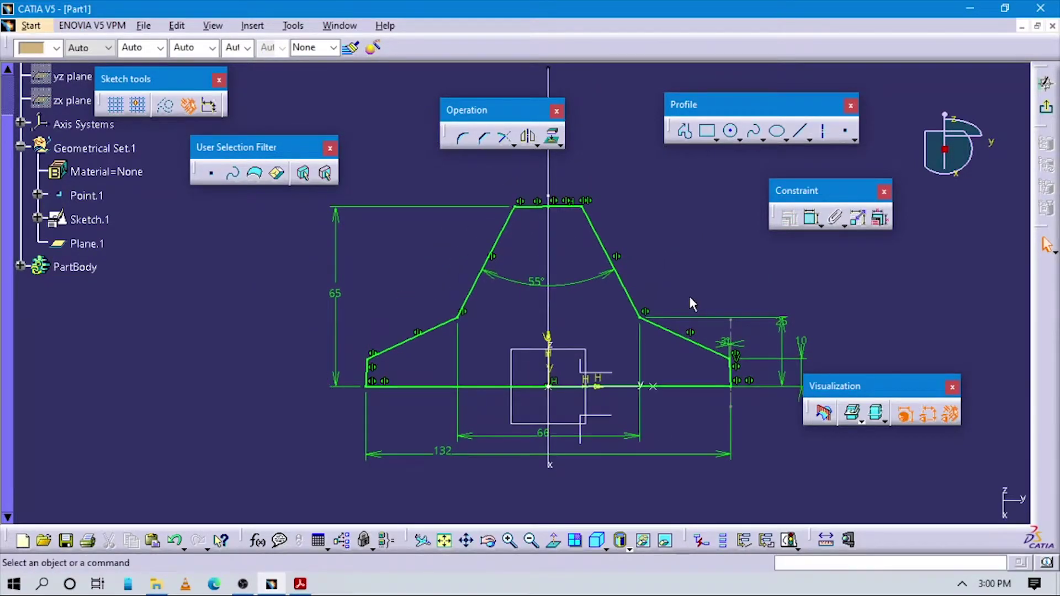
Close the base sketch and set up its Pad with a 14 mm length and mirrored extent, checking the height in the PDF.
{"action": "left_click", "coordinate": [1040, 111]}
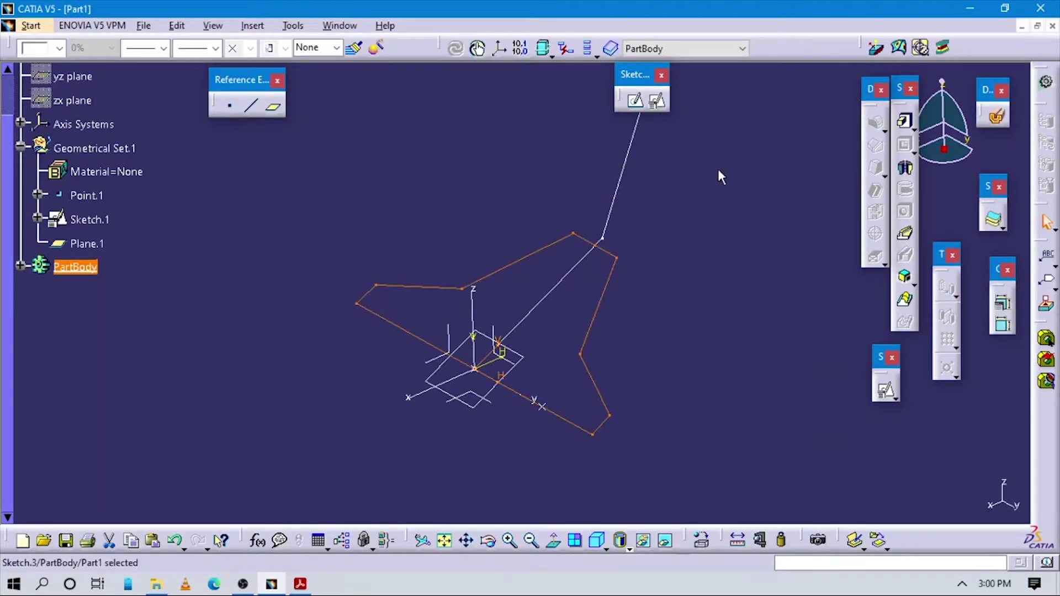
{"action": "left_click", "coordinate": [900, 117]}
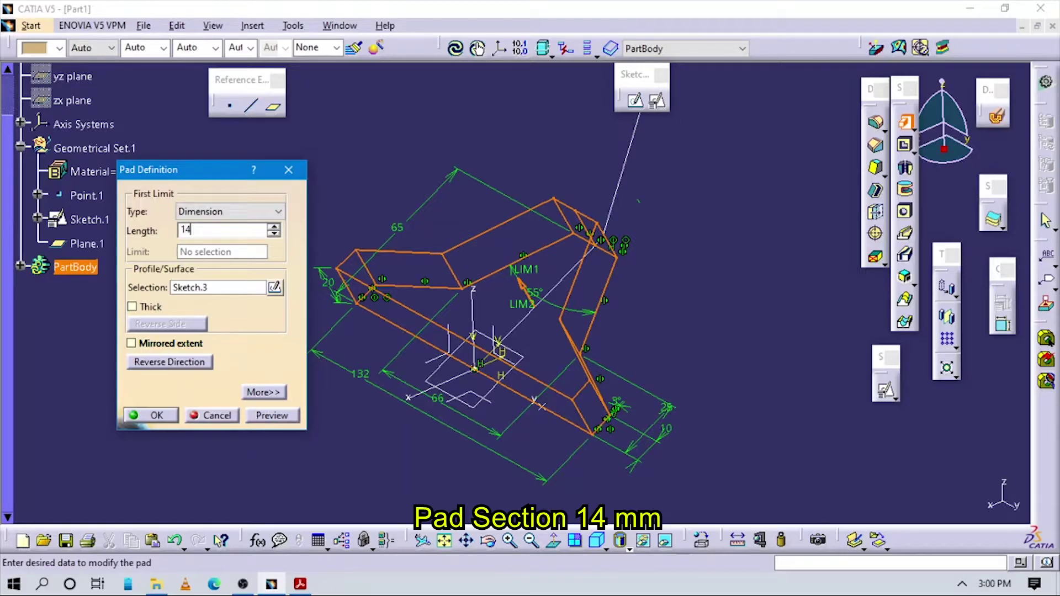
{"action": "left_click", "coordinate": [299, 584]}
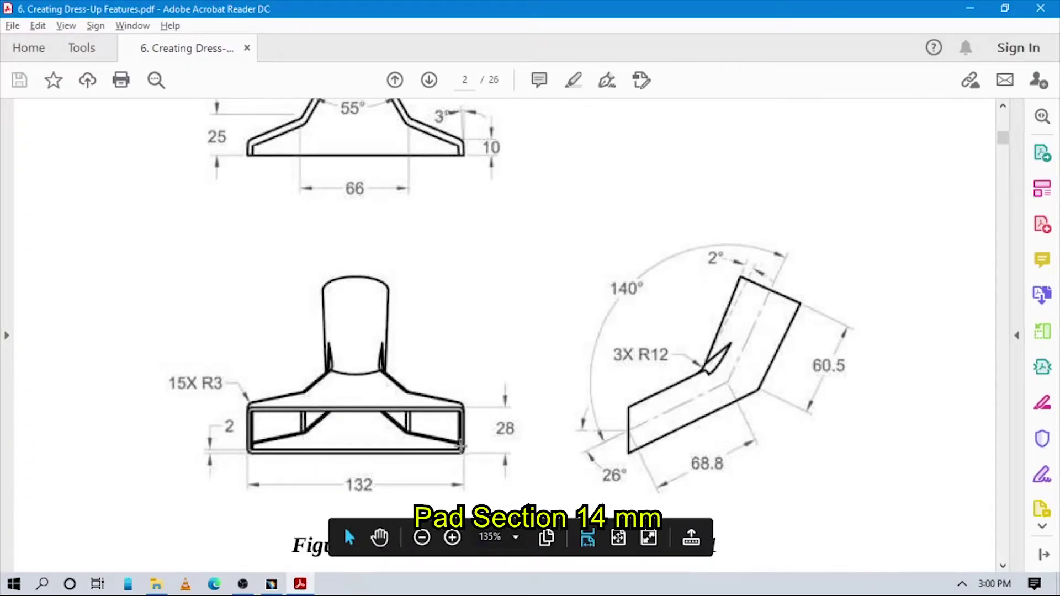
{"action": "key", "text": "alt+Tab"}
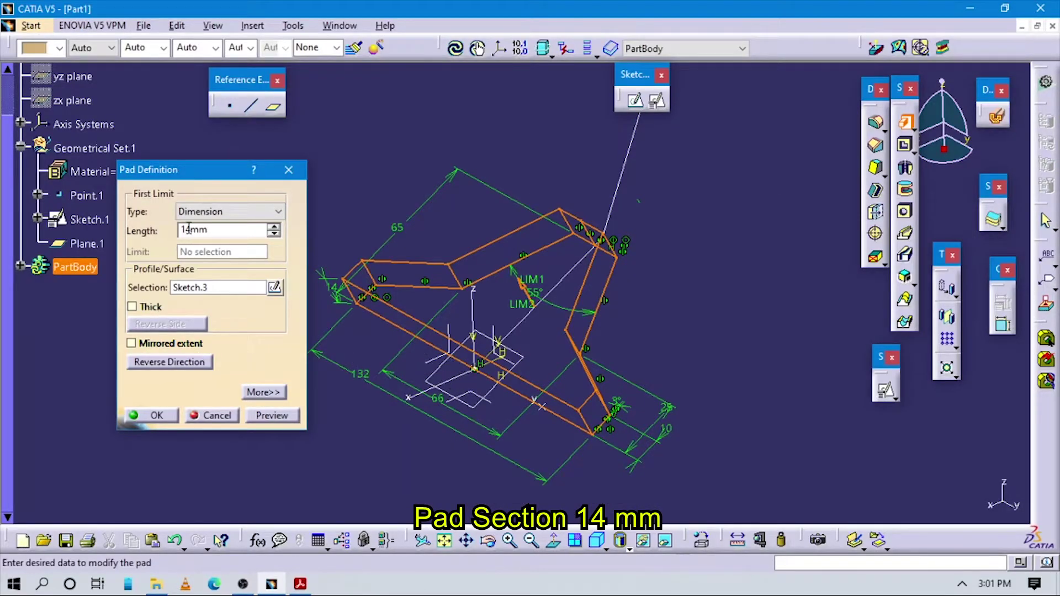
{"action": "left_click", "coordinate": [131, 344]}
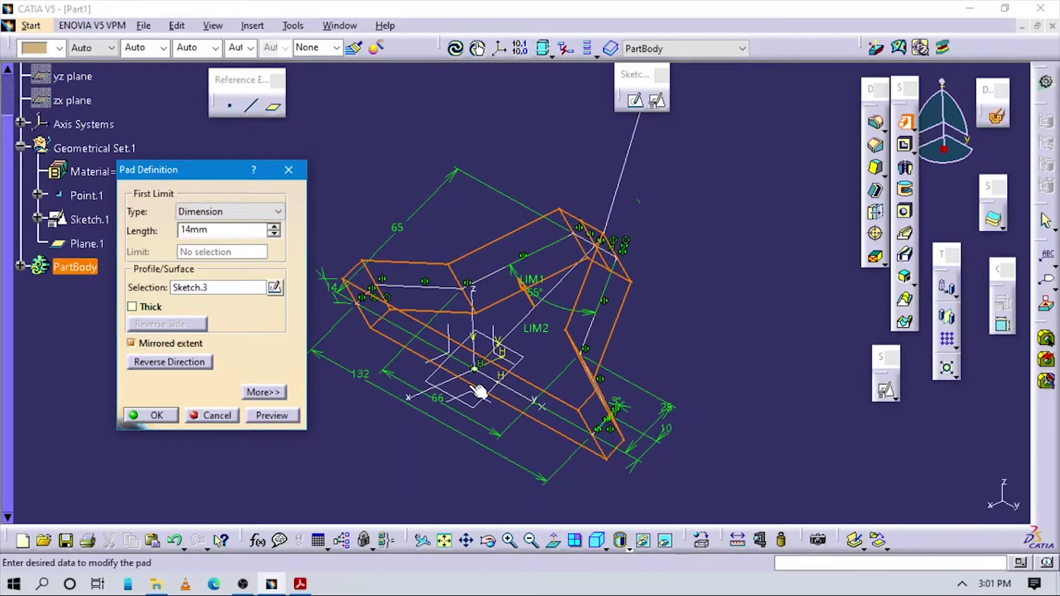
{"action": "mouse_move", "coordinate": [655, 383]}
{"action": "middle_mouse_down"}
{"action": "mouse_move", "coordinate": [501, 324]}
{"action": "mouse_move", "coordinate": [489, 308]}
{"action": "mouse_move", "coordinate": [607, 367]}
{"action": "mouse_move", "coordinate": [663, 371]}
{"action": "middle_mouse_up"}
{"action": "middle_click_drag", "start_coordinate": [527, 433], "coordinate": [397, 378]}
Set the pad's direction to the xy plane instead of normal to the profile, and create the pad.
{"action": "left_click", "coordinate": [263, 391]}
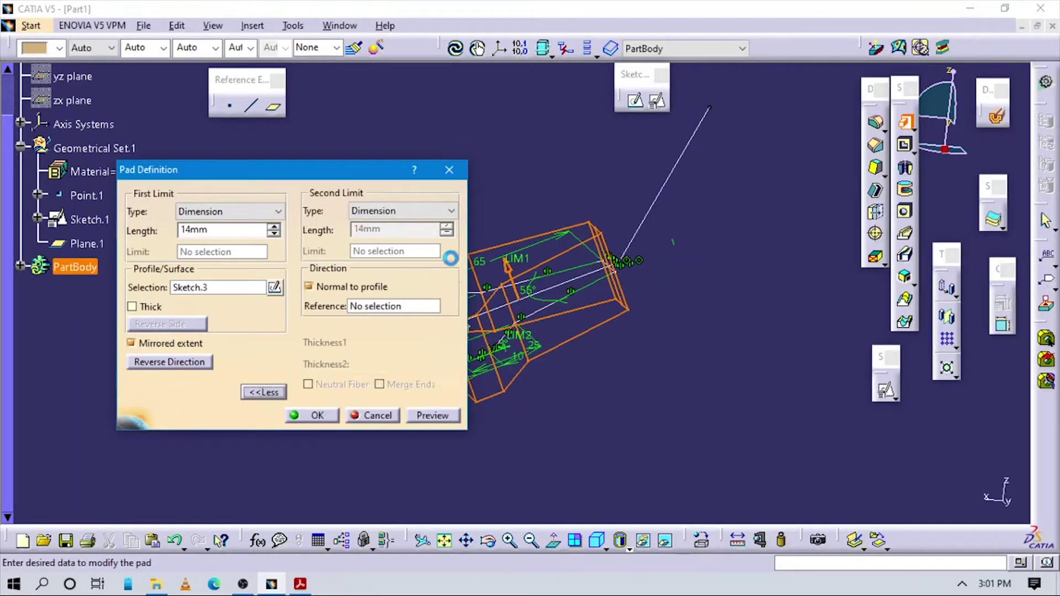
{"action": "left_click", "coordinate": [263, 392]}
{"action": "left_click", "coordinate": [262, 392]}
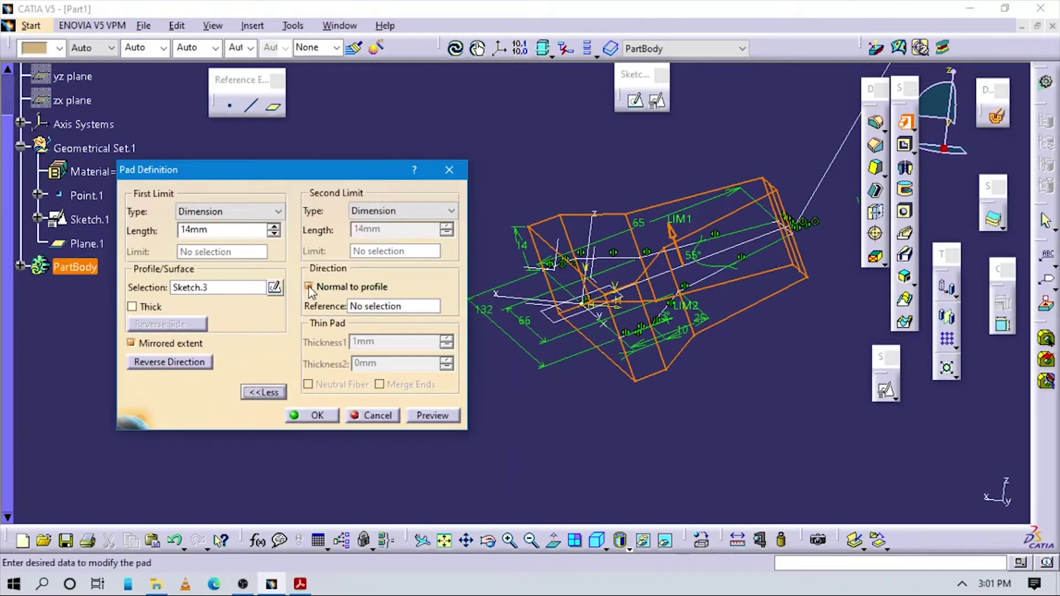
{"action": "left_click", "coordinate": [309, 286]}
{"action": "middle_click_drag", "start_coordinate": [667, 416], "coordinate": [624, 380]}
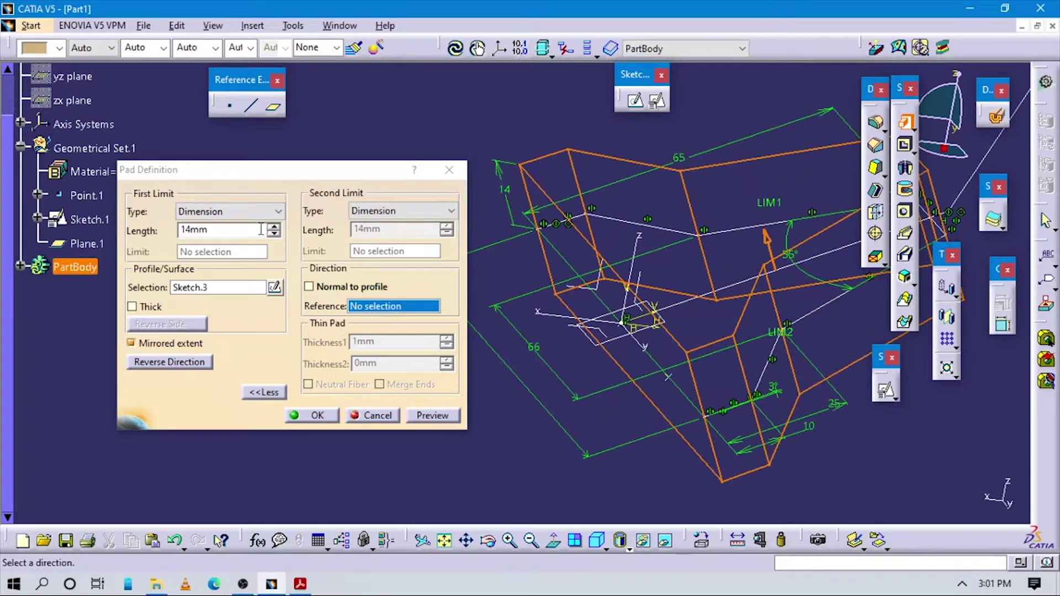
{"action": "scroll", "coordinate": [61, 152], "scroll_direction": "up", "scroll_amount": 4}
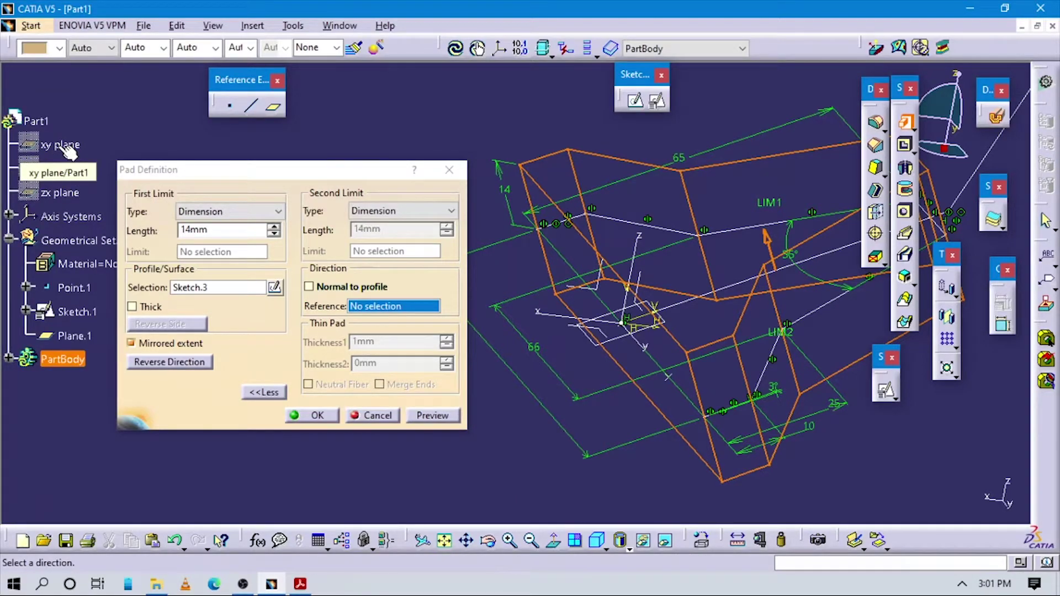
{"action": "left_click", "coordinate": [60, 148]}
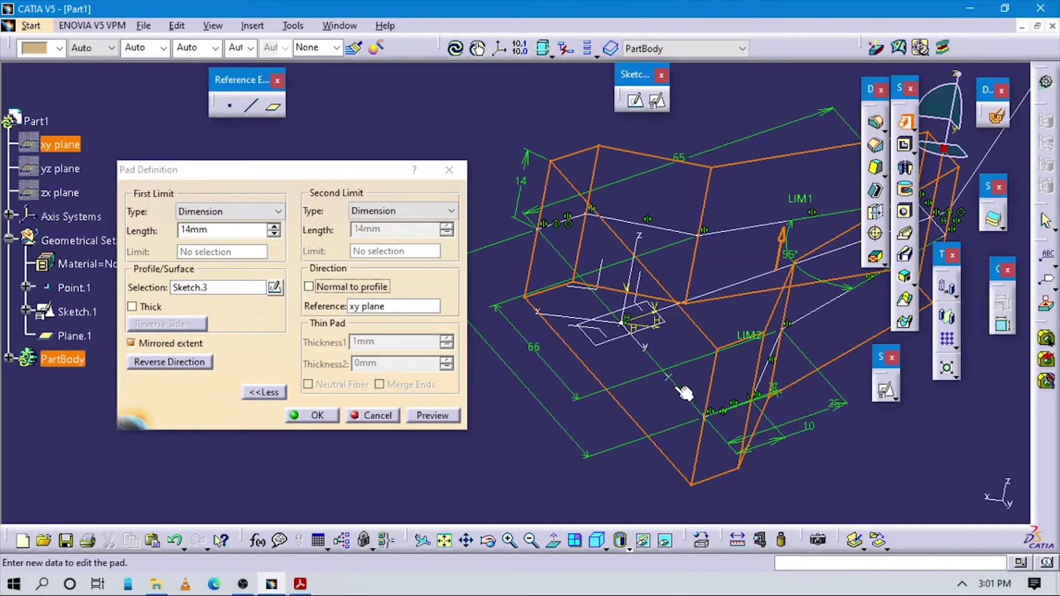
{"action": "middle_click_drag", "start_coordinate": [681, 411], "coordinate": [692, 388]}
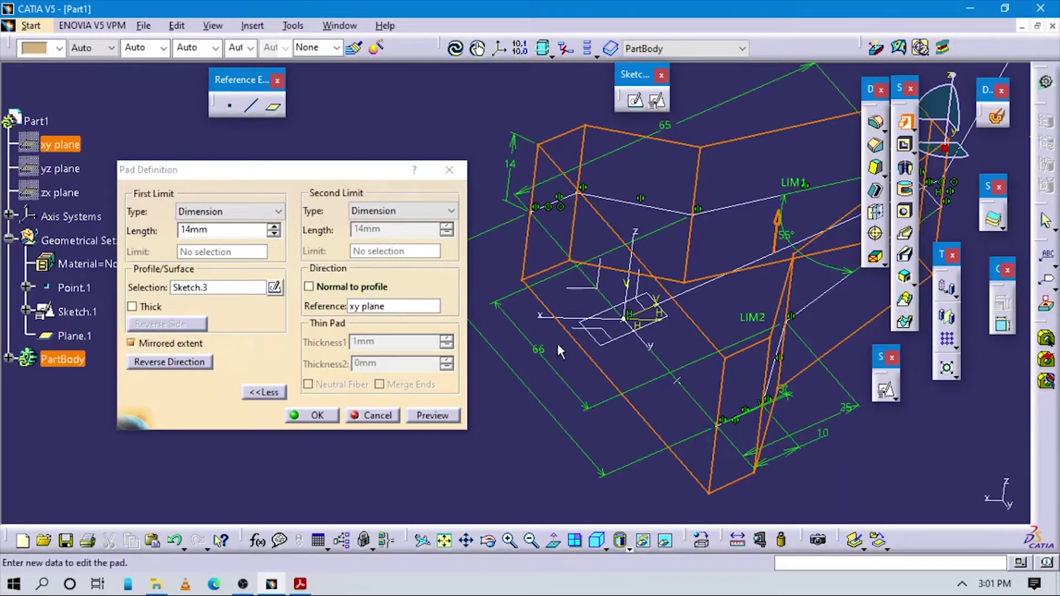
{"action": "middle_click_drag", "start_coordinate": [475, 408], "coordinate": [556, 362]}
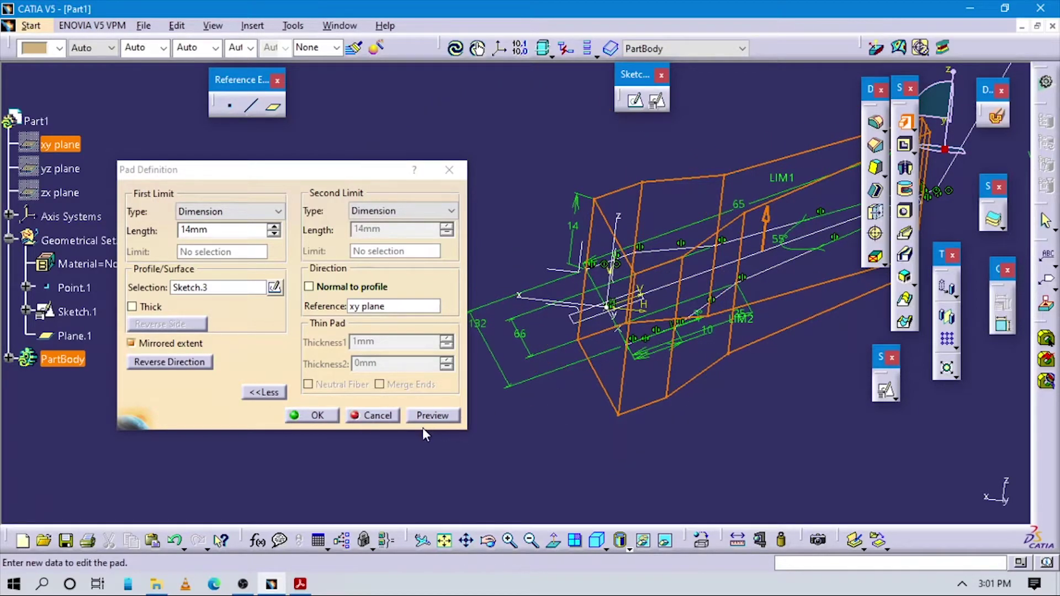
{"action": "left_click", "coordinate": [320, 418]}
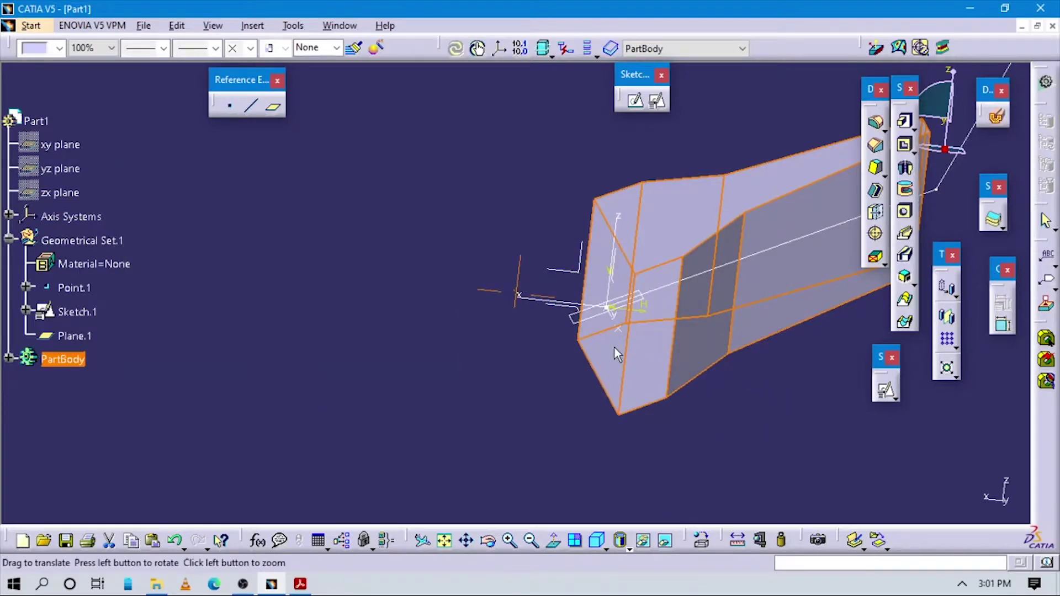
Check the dimensions of the round tube section in the PDF drawing and return to CATIA.
{"action": "middle_click_drag", "start_coordinate": [532, 357], "coordinate": [579, 322]}
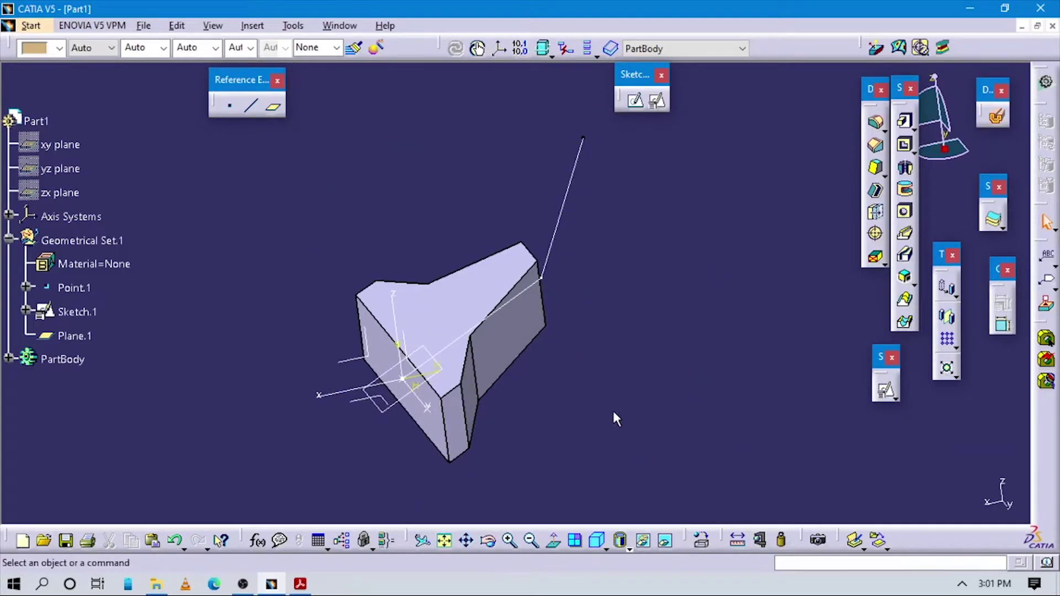
{"action": "mouse_move", "coordinate": [614, 414]}
{"action": "middle_mouse_down"}
{"action": "mouse_move", "coordinate": [655, 442]}
{"action": "mouse_move", "coordinate": [618, 420]}
{"action": "middle_mouse_up"}
{"action": "left_click", "coordinate": [300, 584]}
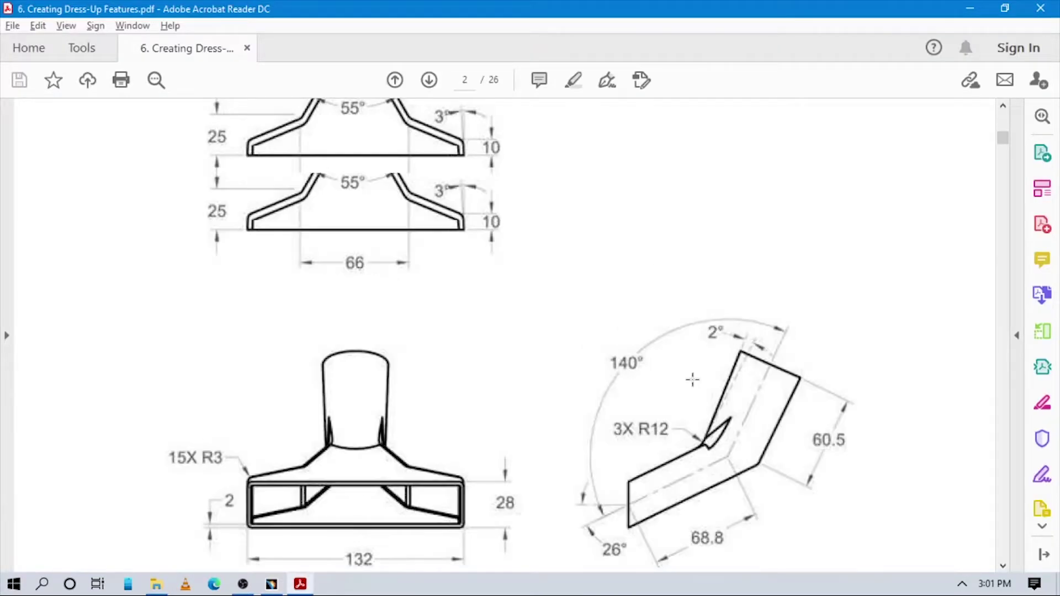
{"action": "scroll", "coordinate": [472, 343], "scroll_direction": "up", "scroll_amount": 4}
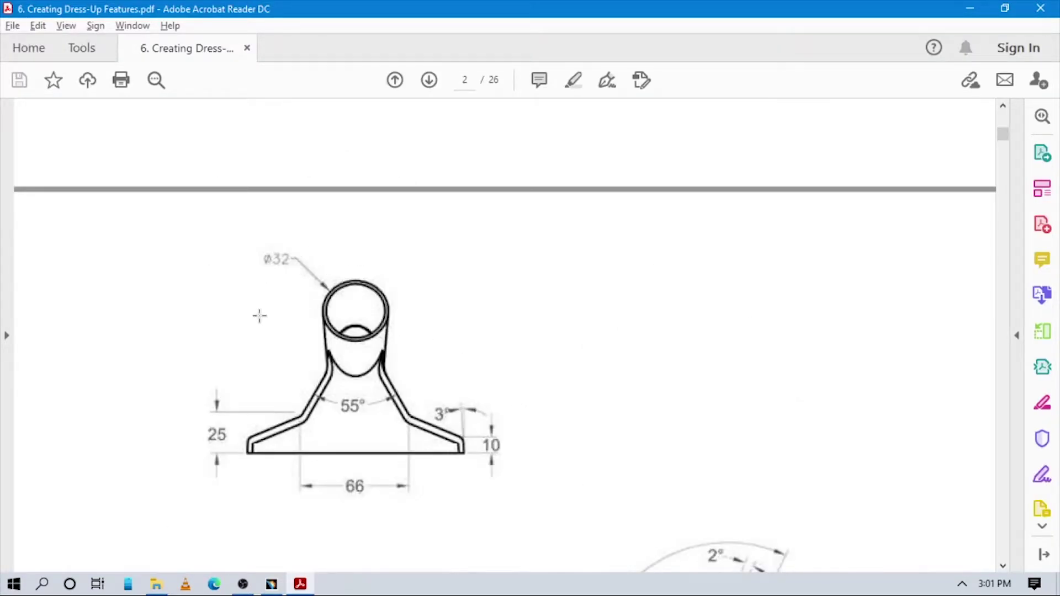
{"action": "left_click", "coordinate": [271, 584]}
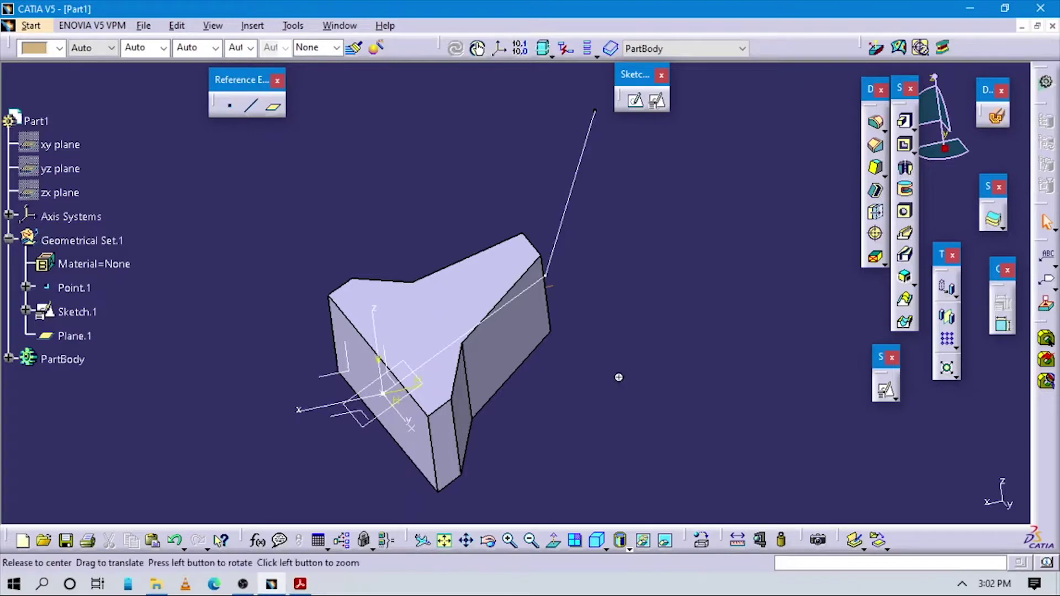
Create a reference plane normal to the reference sketch's curve at its upper endpoint.
{"action": "middle_click_drag", "start_coordinate": [633, 395], "coordinate": [624, 384]}
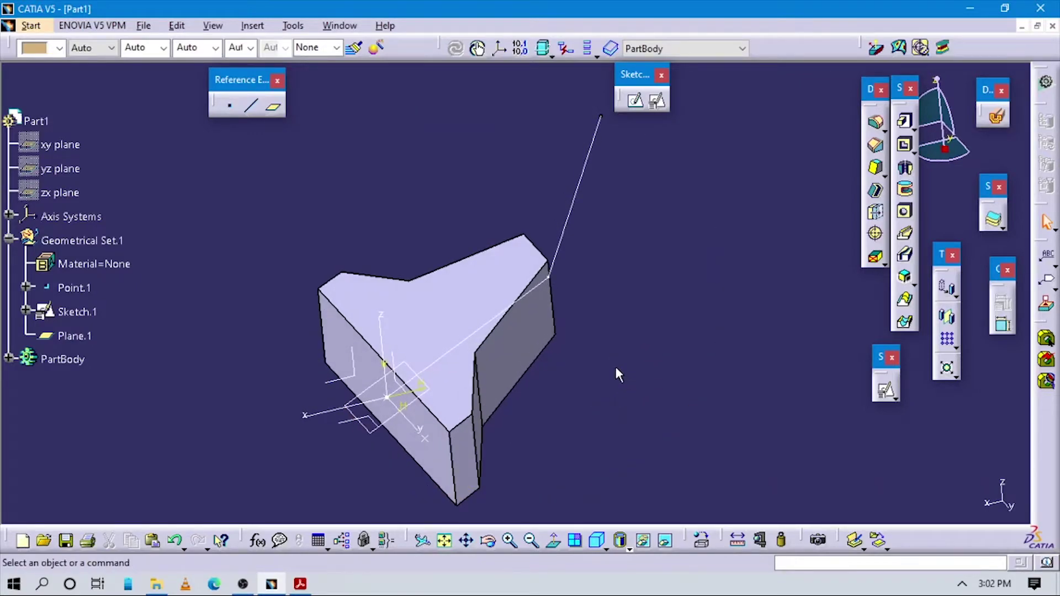
{"action": "middle_click_drag", "start_coordinate": [622, 269], "coordinate": [558, 376]}
{"action": "left_click", "coordinate": [273, 106]}
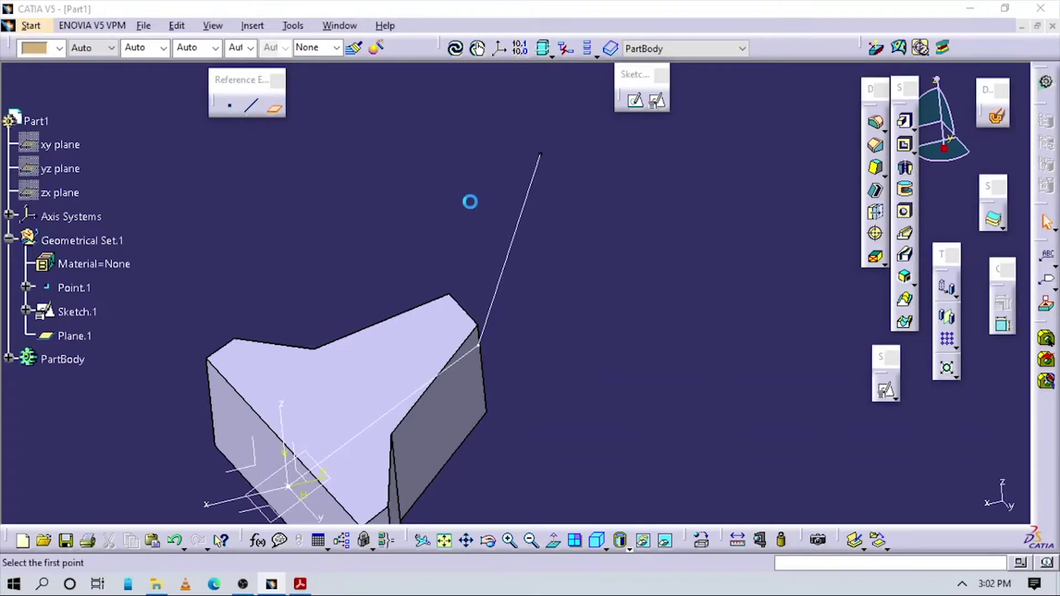
{"action": "left_click", "coordinate": [772, 239]}
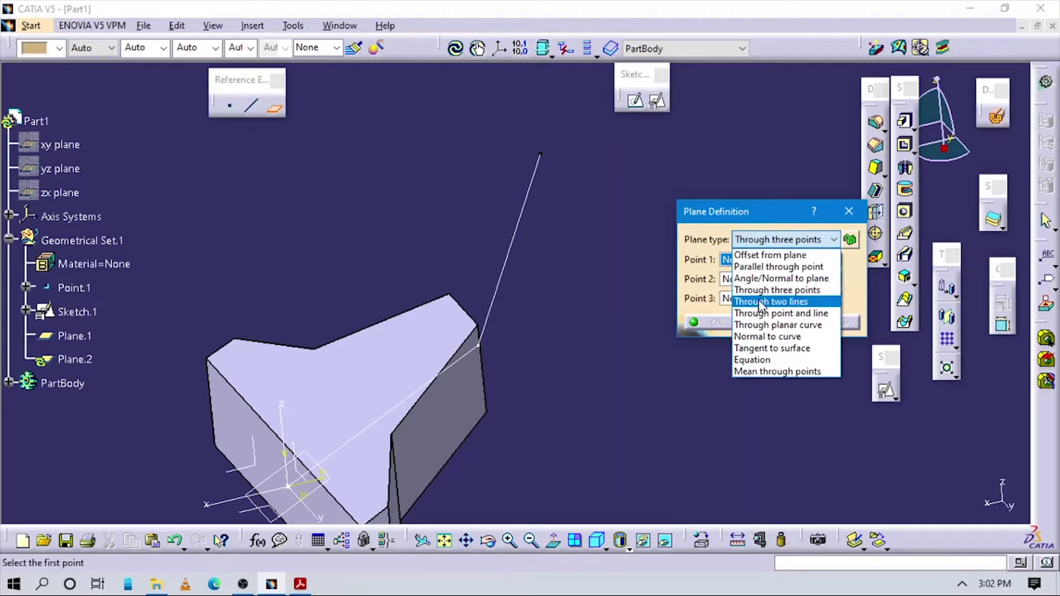
{"action": "left_click", "coordinate": [768, 336]}
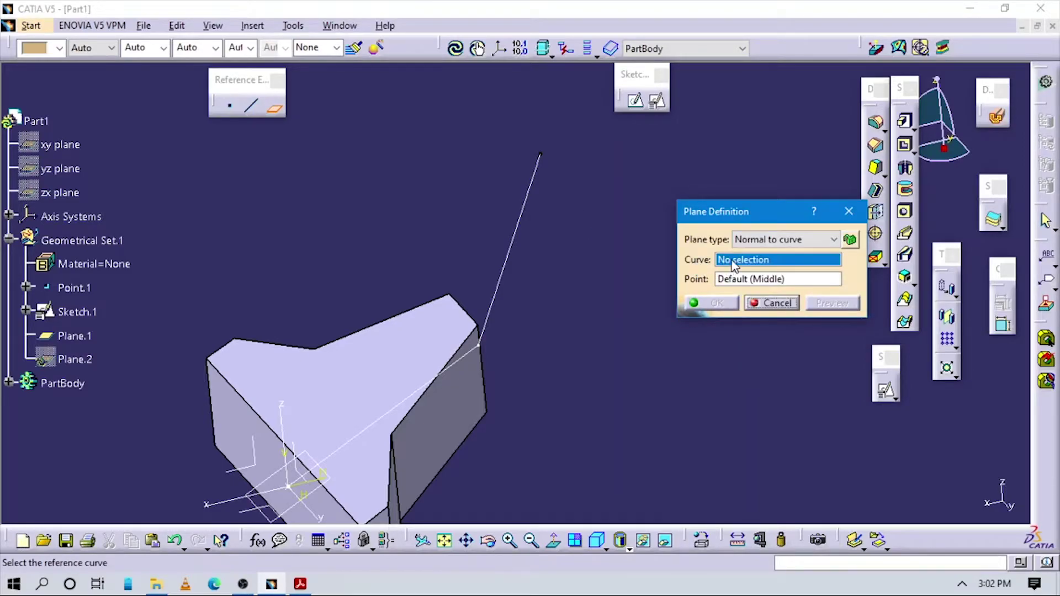
{"action": "left_click", "coordinate": [525, 196]}
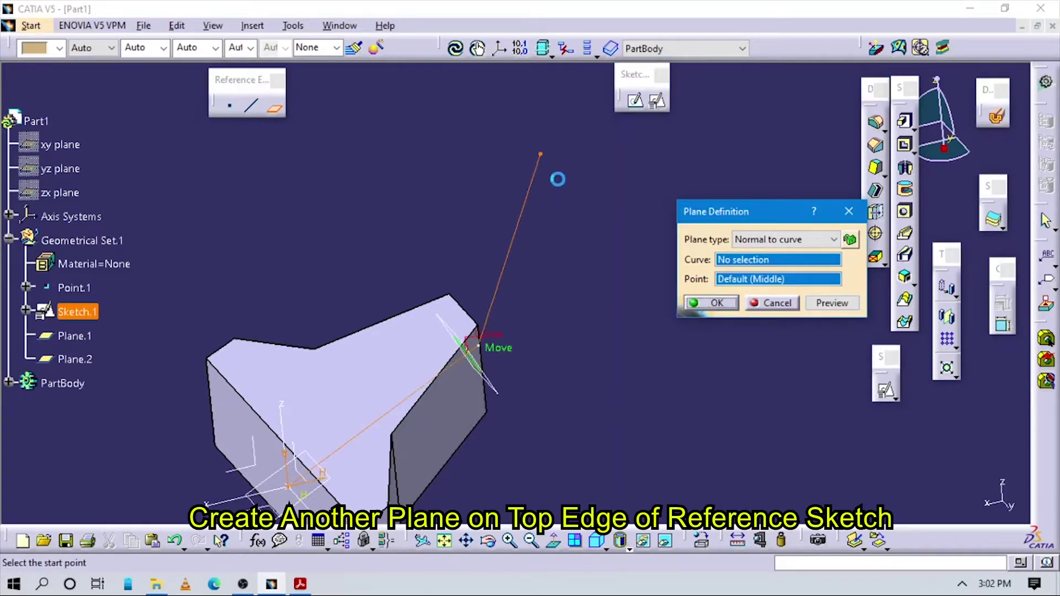
{"action": "left_click", "coordinate": [542, 155]}
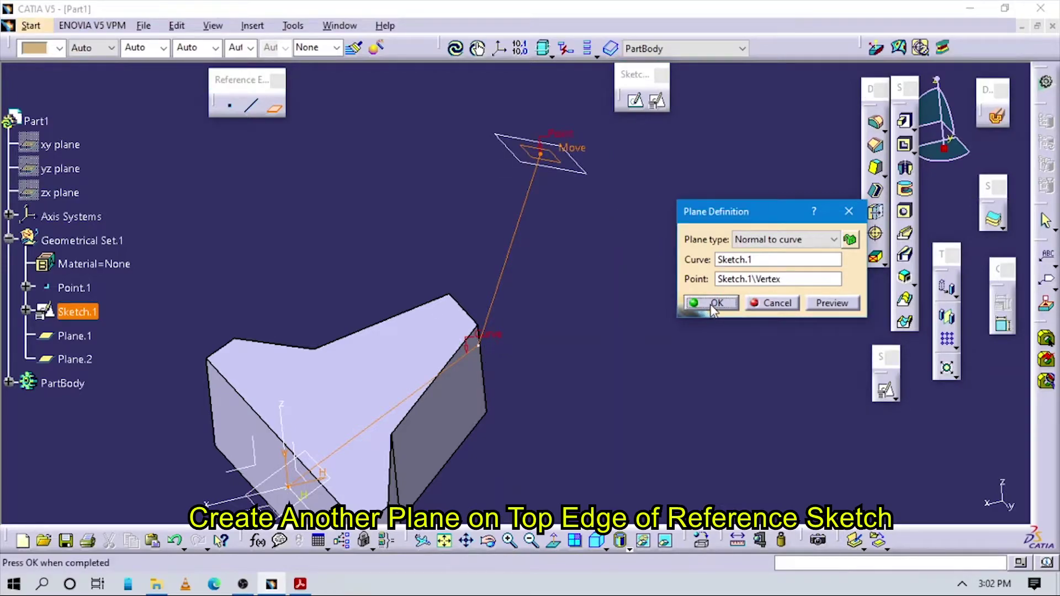
{"action": "left_click", "coordinate": [710, 301]}
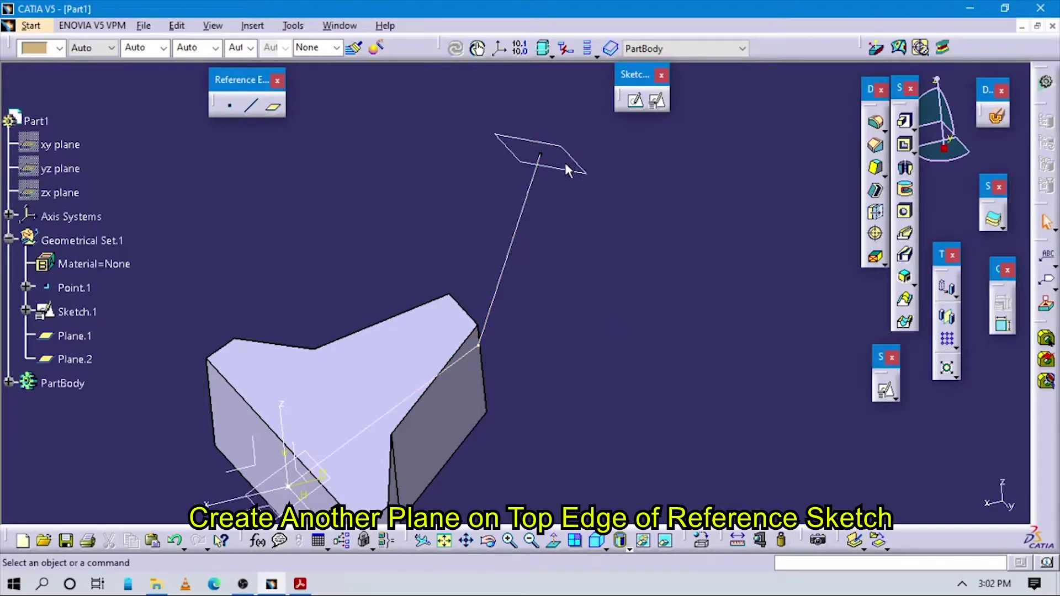
Start a positioned sketch on the new plane with its origin projected from Point.1.
{"action": "left_click", "coordinate": [568, 172]}
{"action": "left_click", "coordinate": [655, 101]}
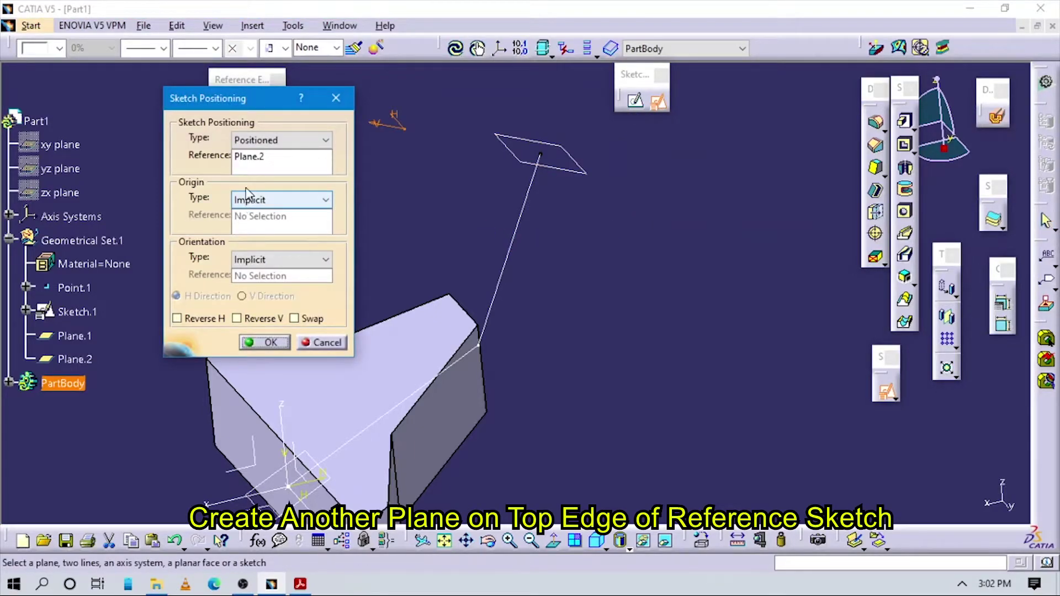
{"action": "left_click", "coordinate": [255, 197]}
{"action": "left_click", "coordinate": [259, 234]}
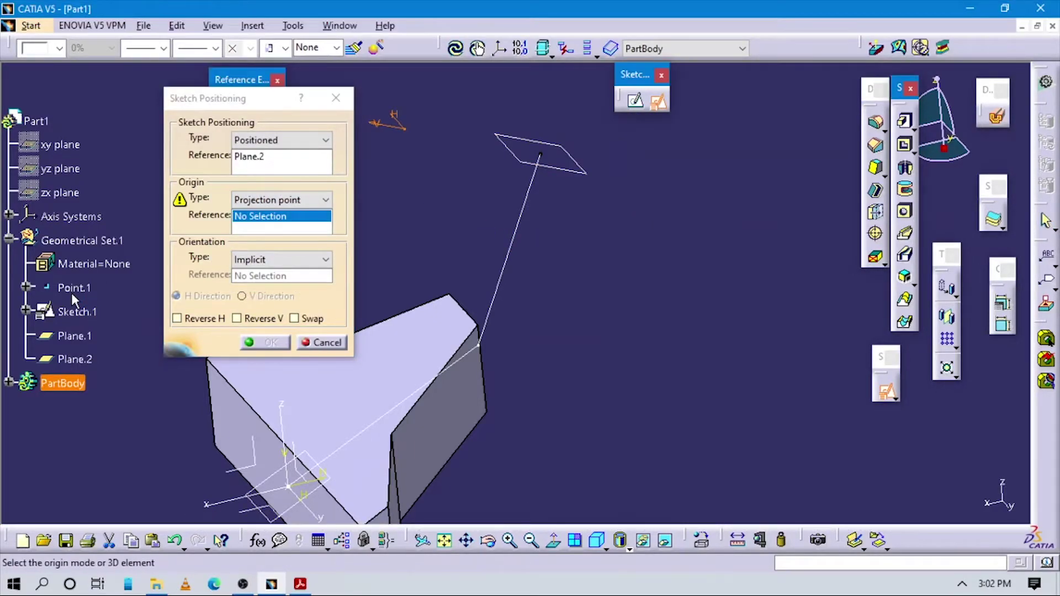
{"action": "left_click", "coordinate": [85, 289]}
Orient the positioned sketch parallel to the y axis, reverse its H and V directions, and enter the sketch.
{"action": "left_click", "coordinate": [280, 259]}
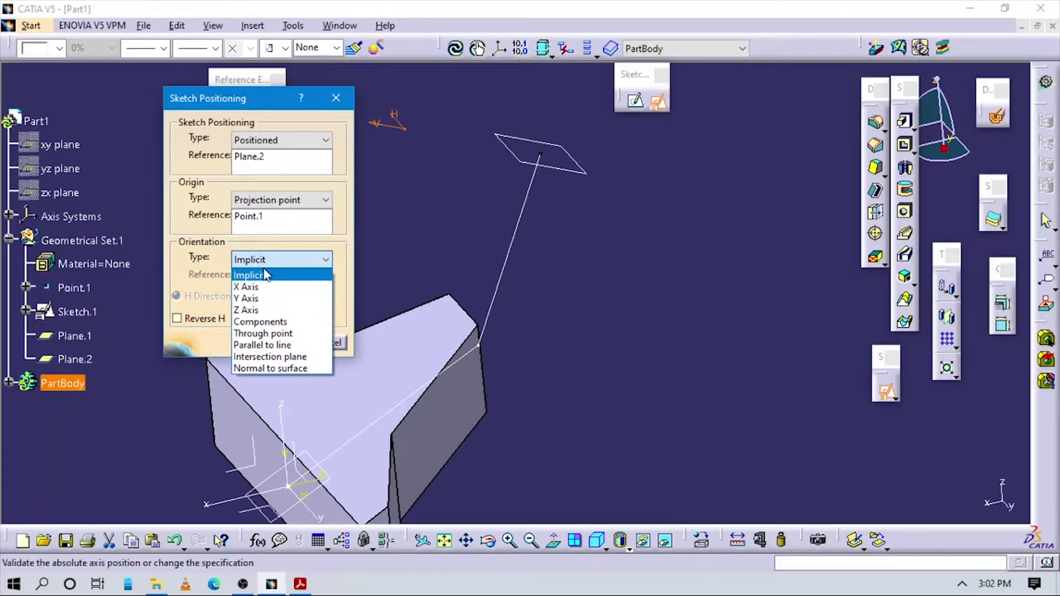
{"action": "left_click", "coordinate": [264, 345]}
{"action": "middle_click_drag", "start_coordinate": [426, 260], "coordinate": [410, 393]}
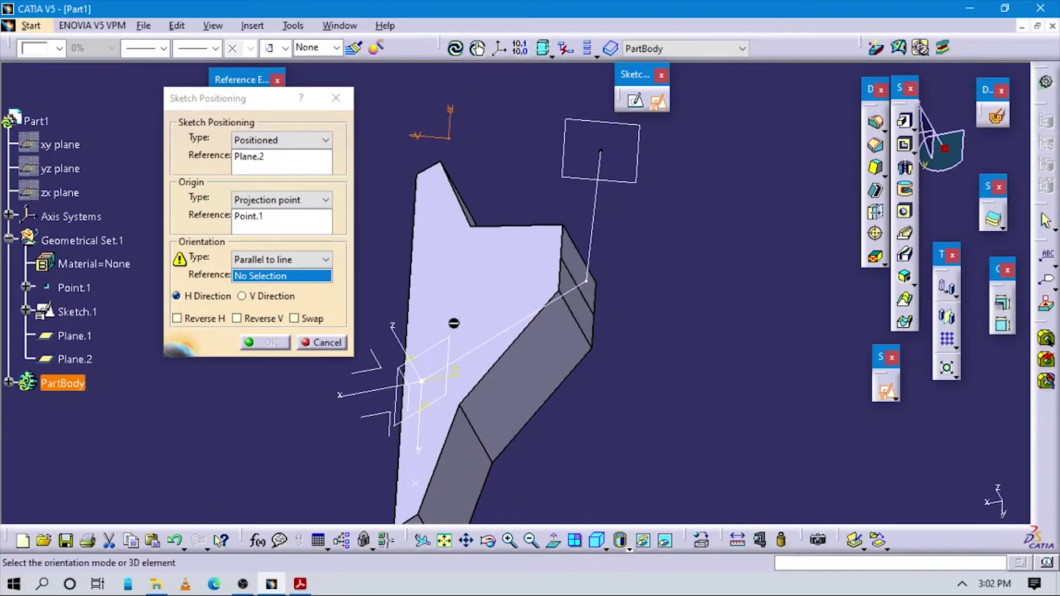
{"action": "middle_click_drag", "start_coordinate": [484, 334], "coordinate": [461, 372]}
{"action": "left_click", "coordinate": [449, 362]}
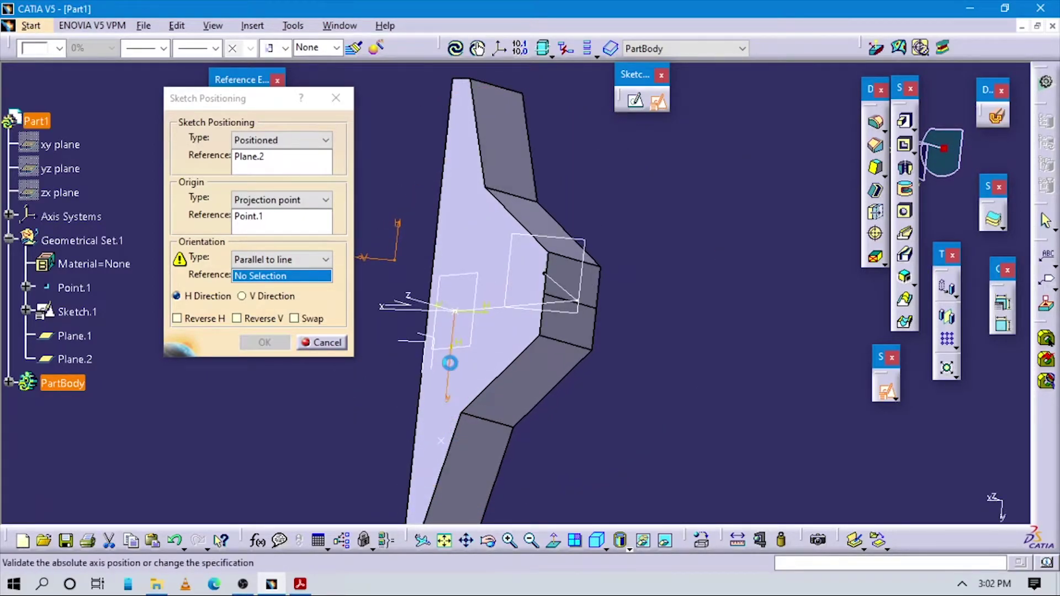
{"action": "left_click", "coordinate": [265, 320]}
{"action": "left_click", "coordinate": [202, 319]}
{"action": "left_click", "coordinate": [266, 342]}
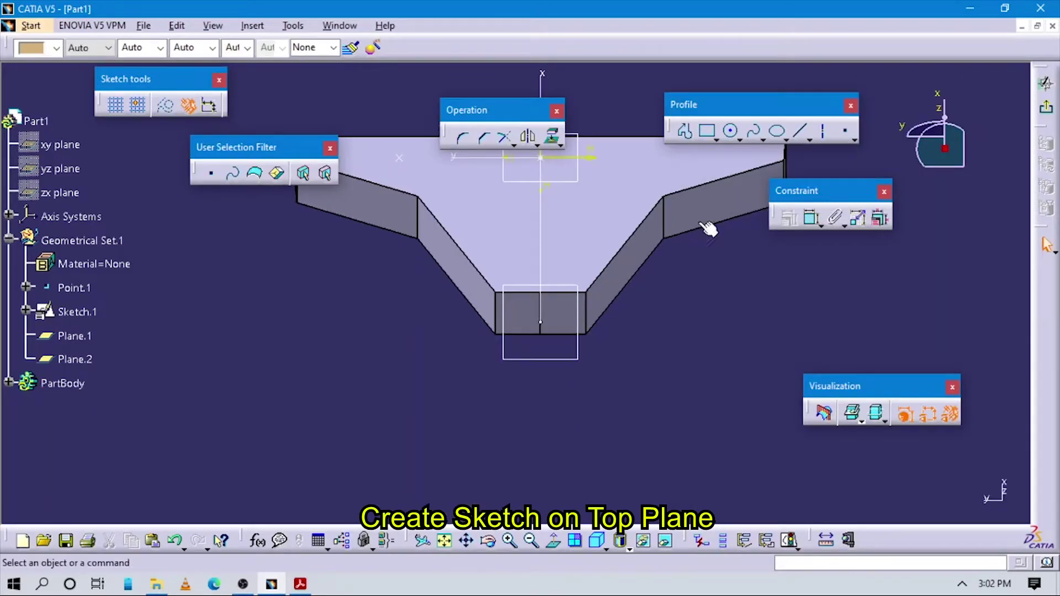
Draw a circle centred on the reference line's upper endpoint and constrain its diameter to 32 mm.
{"action": "left_click", "coordinate": [731, 131]}
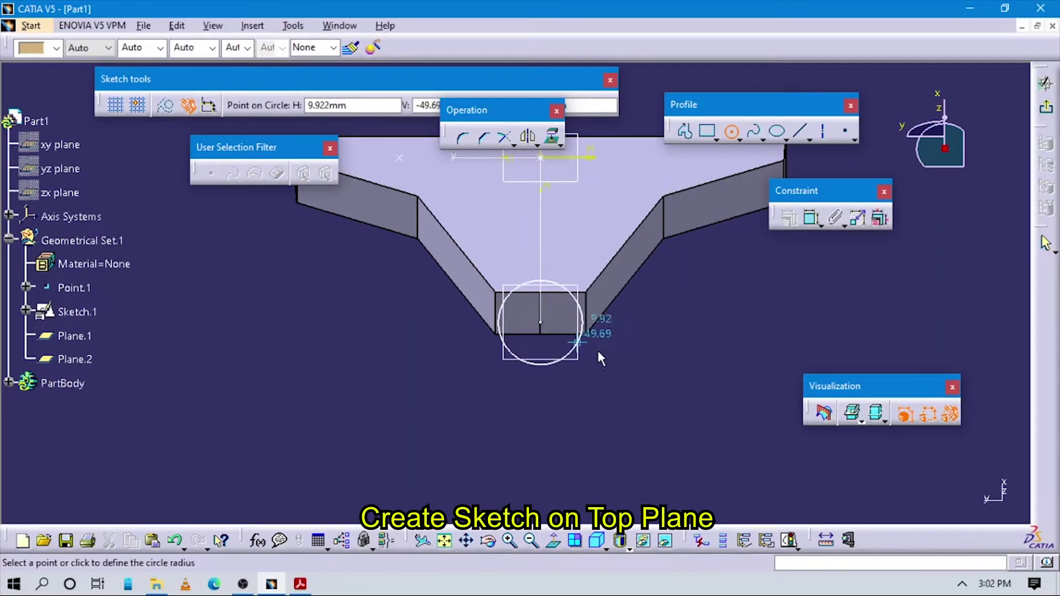
{"action": "left_click", "coordinate": [623, 356]}
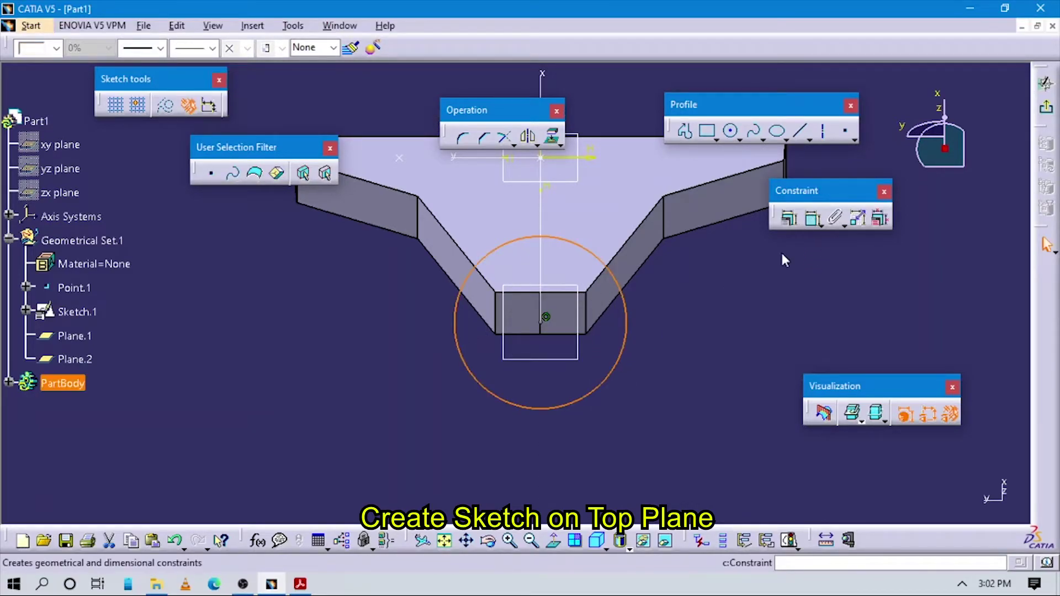
{"action": "left_click", "coordinate": [811, 218]}
{"action": "left_click", "coordinate": [725, 291]}
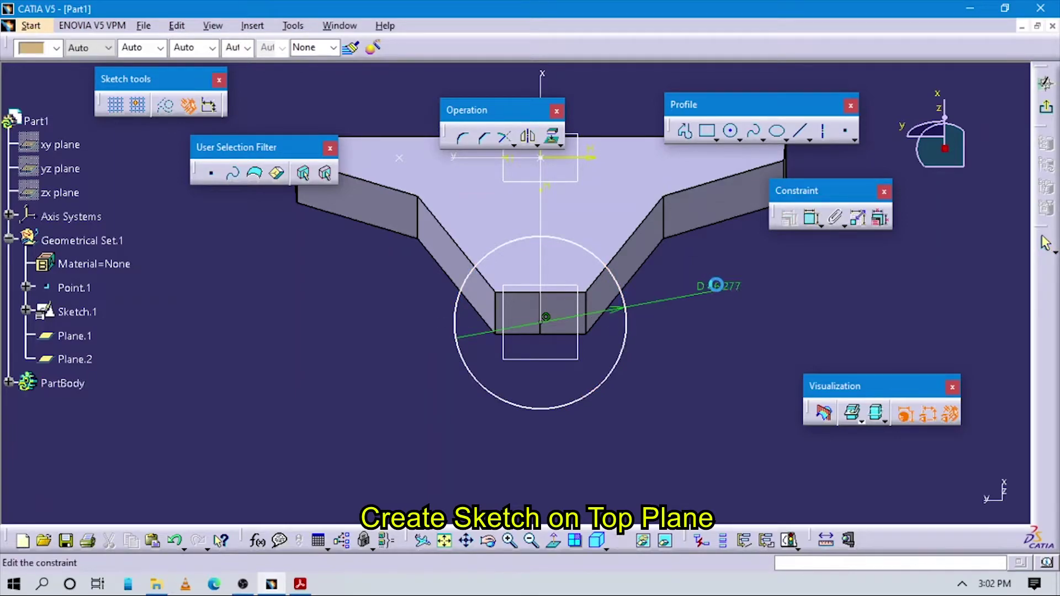
{"action": "double_click", "coordinate": [693, 290]}
{"action": "key", "text": "Escape"}
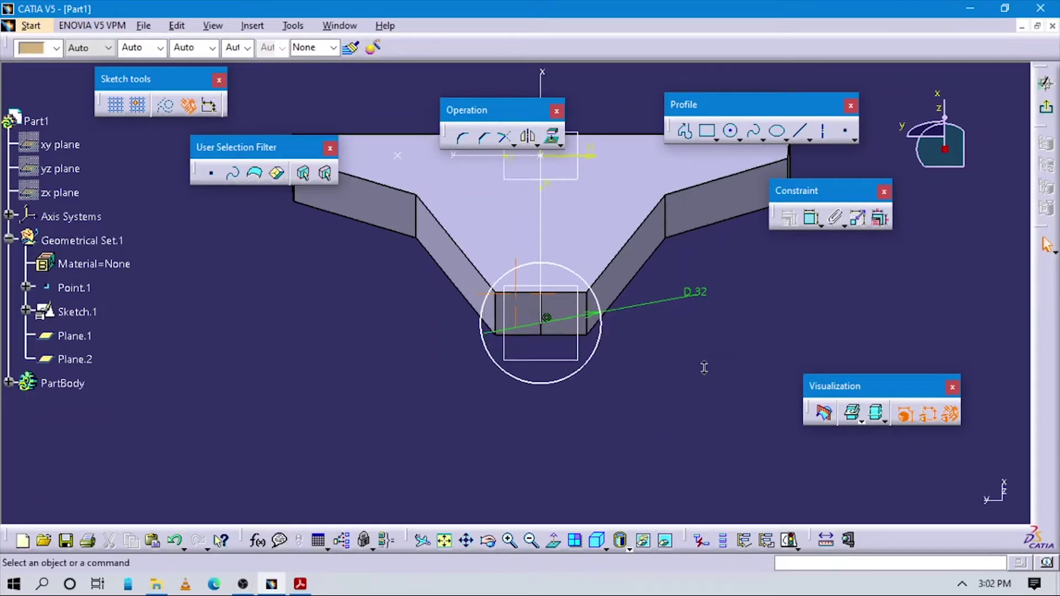
{"action": "key", "text": "ctrl+Page_Up"}
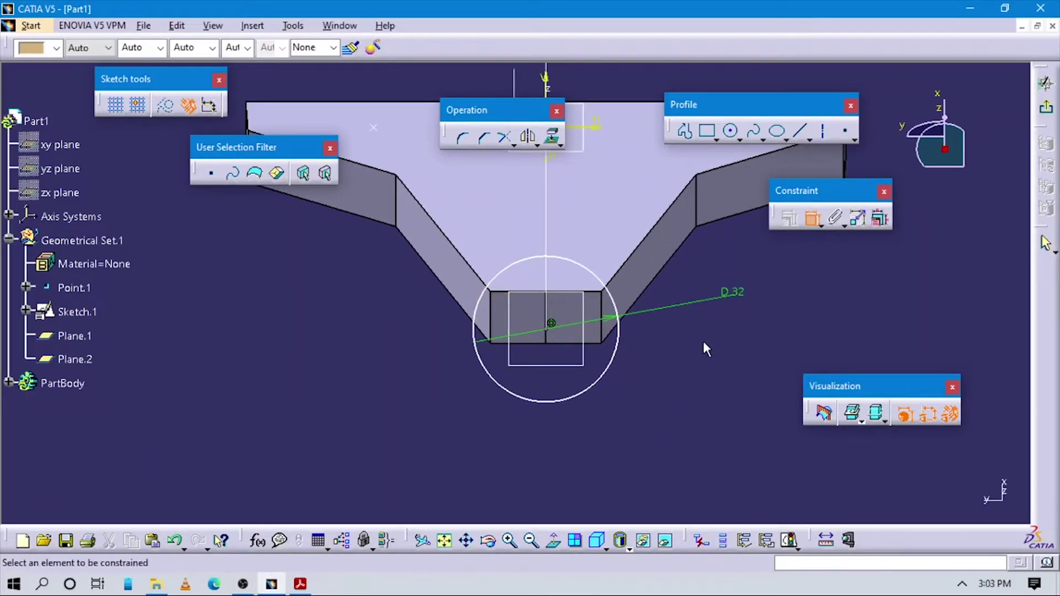
Dimension the vertical distance between the circle's centre and the sketch origin, and exit the sketch.
{"action": "middle_click_drag", "start_coordinate": [702, 341], "coordinate": [632, 432]}
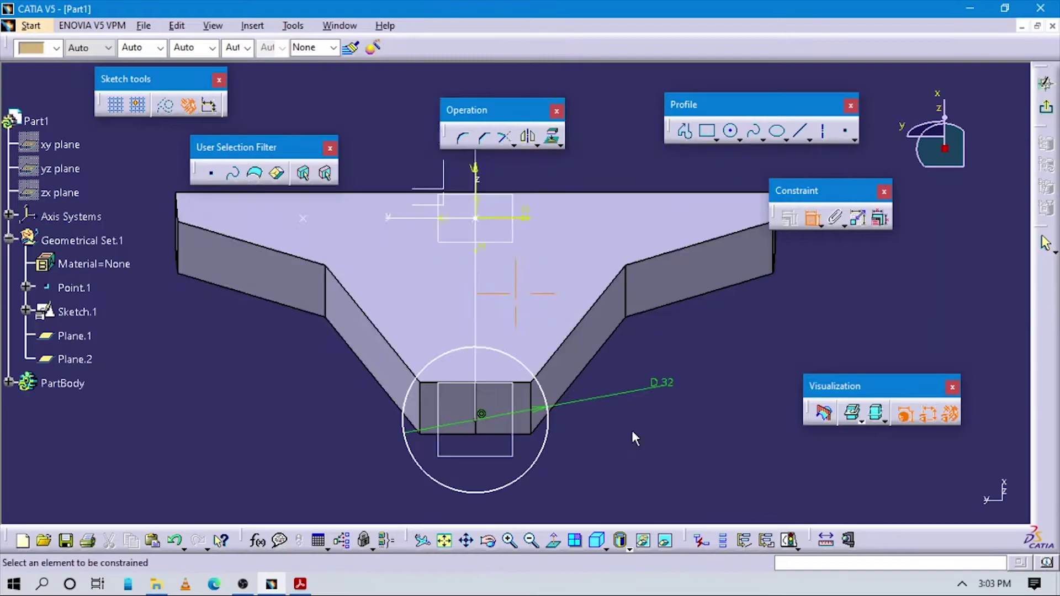
{"action": "left_click", "coordinate": [483, 416]}
{"action": "left_click", "coordinate": [479, 221]}
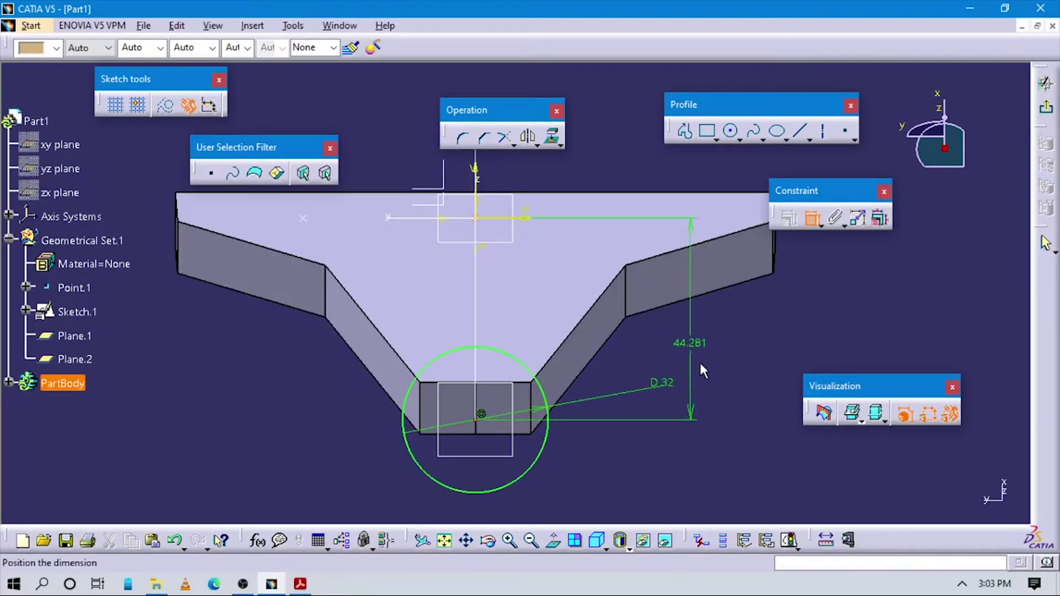
{"action": "left_click", "coordinate": [699, 360]}
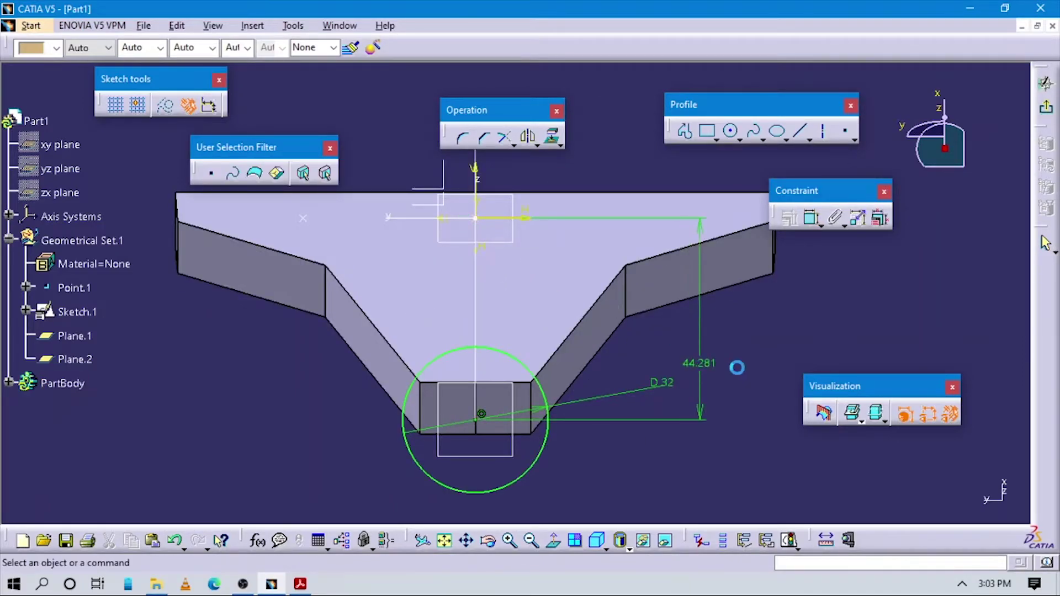
{"action": "left_click", "coordinate": [1045, 107]}
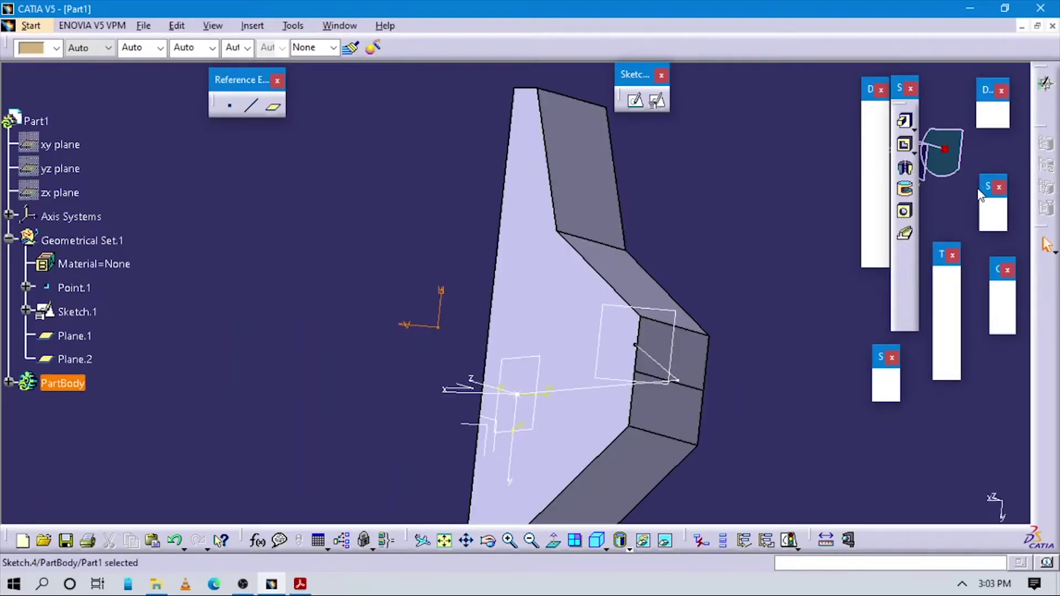
Start a Drafted Filleted Pad from the circle sketch with a first limit length of 0 mm and the xy plane as second limit.
{"action": "middle_click_drag", "start_coordinate": [725, 283], "coordinate": [800, 232]}
{"action": "left_click", "coordinate": [914, 128]}
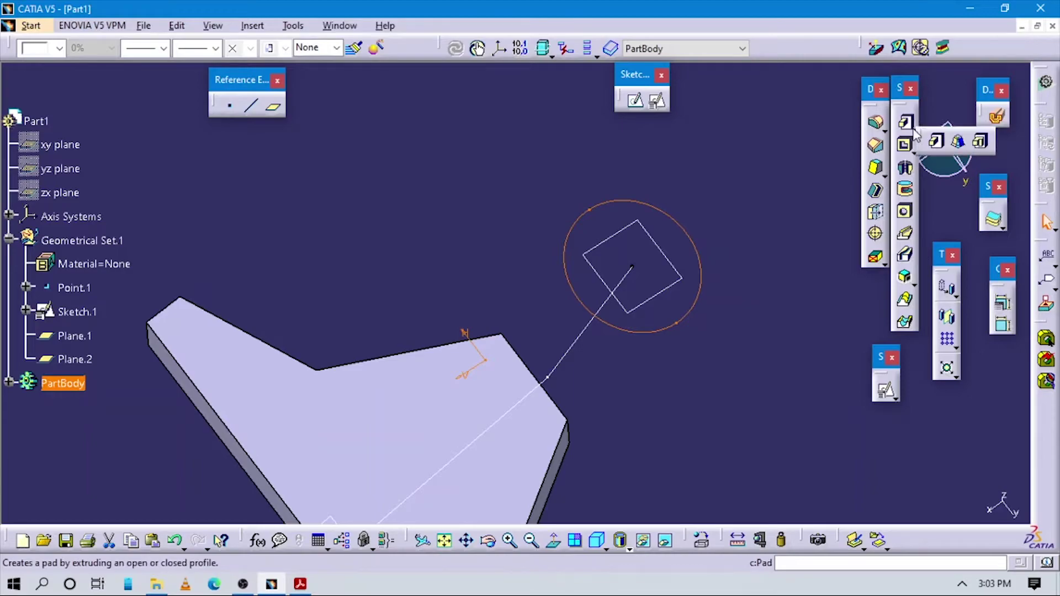
{"action": "left_click", "coordinate": [959, 143]}
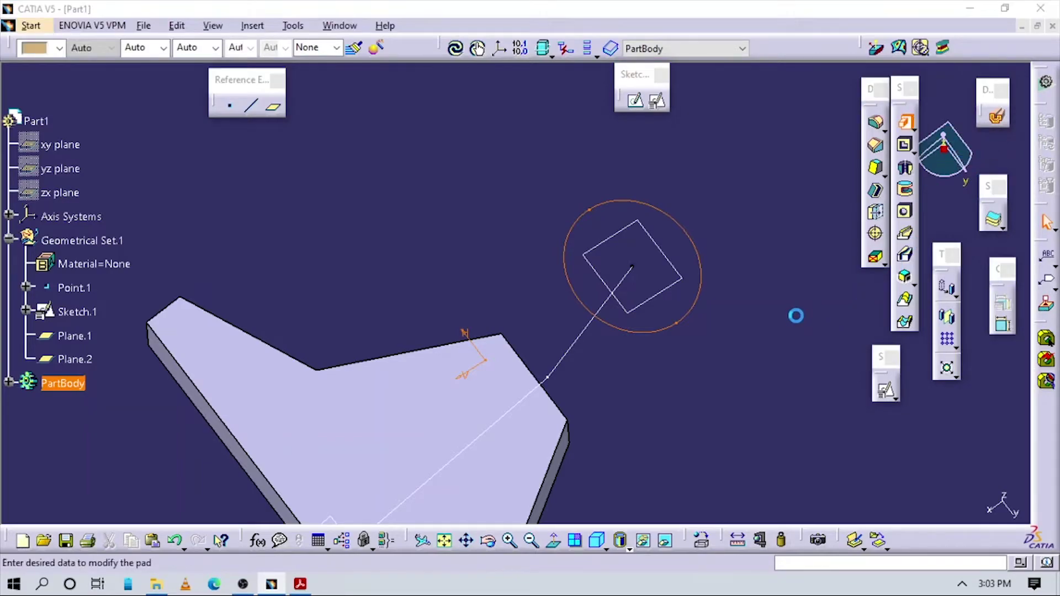
{"action": "mouse_move", "coordinate": [665, 429]}
{"action": "middle_mouse_down"}
{"action": "mouse_move", "coordinate": [623, 428]}
{"action": "mouse_move", "coordinate": [644, 406]}
{"action": "mouse_move", "coordinate": [645, 301]}
{"action": "middle_mouse_up"}
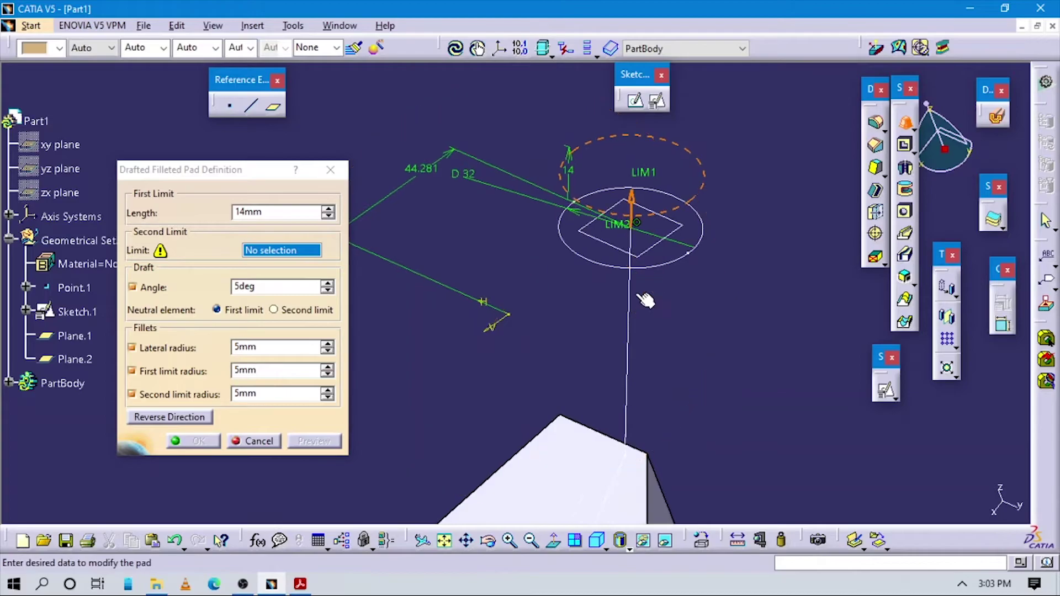
{"action": "double_click", "coordinate": [259, 212]}
{"action": "type", "text": "0"}
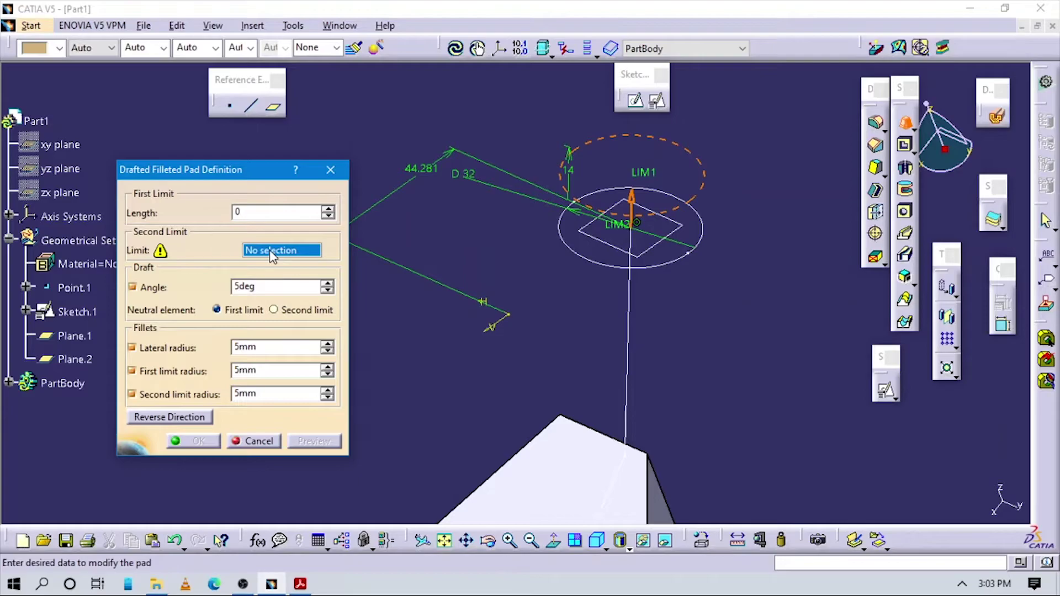
{"action": "left_click", "coordinate": [71, 145]}
{"action": "middle_click_drag", "start_coordinate": [530, 454], "coordinate": [589, 413]}
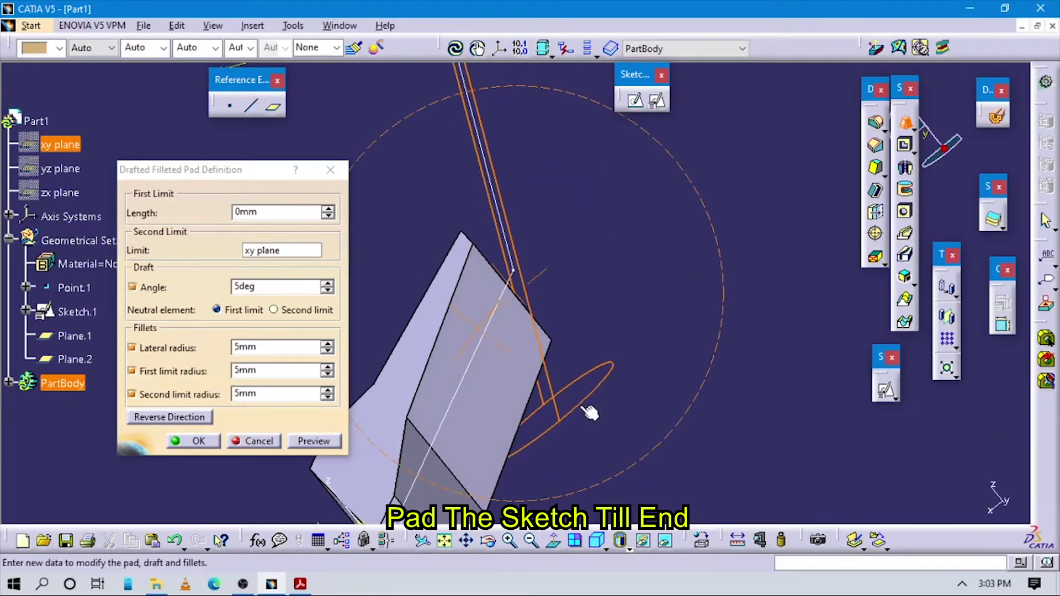
{"action": "middle_click_drag", "start_coordinate": [422, 270], "coordinate": [657, 200]}
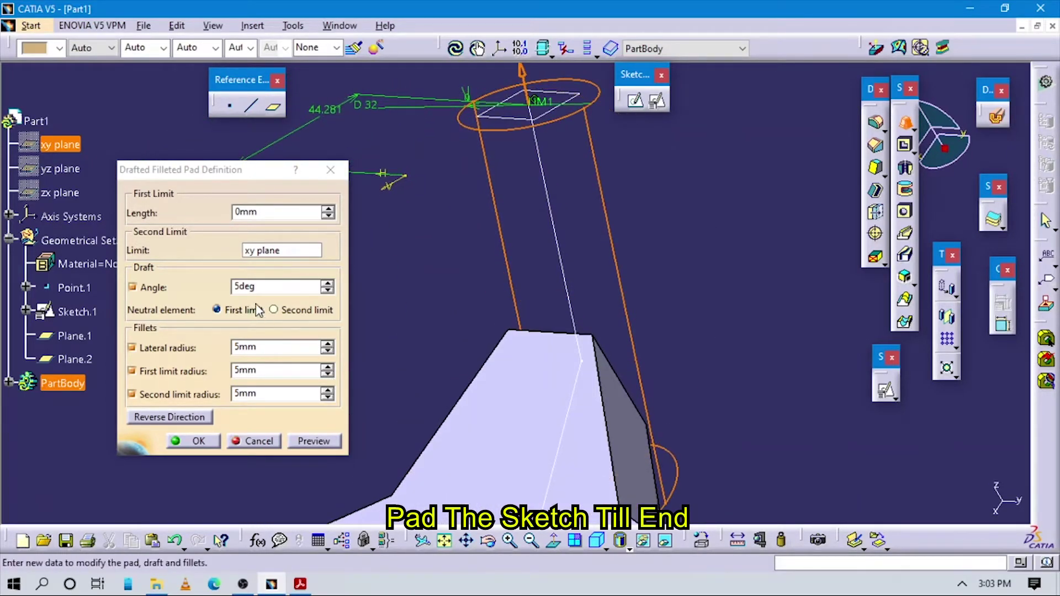
Look up the tube's draft angle in the Tutorial 1 PDF drawing and set the pad's draft angle to 2 deg in CATIA.
{"action": "left_click", "coordinate": [300, 583]}
{"action": "scroll", "coordinate": [635, 326], "scroll_direction": "down", "scroll_amount": 3}
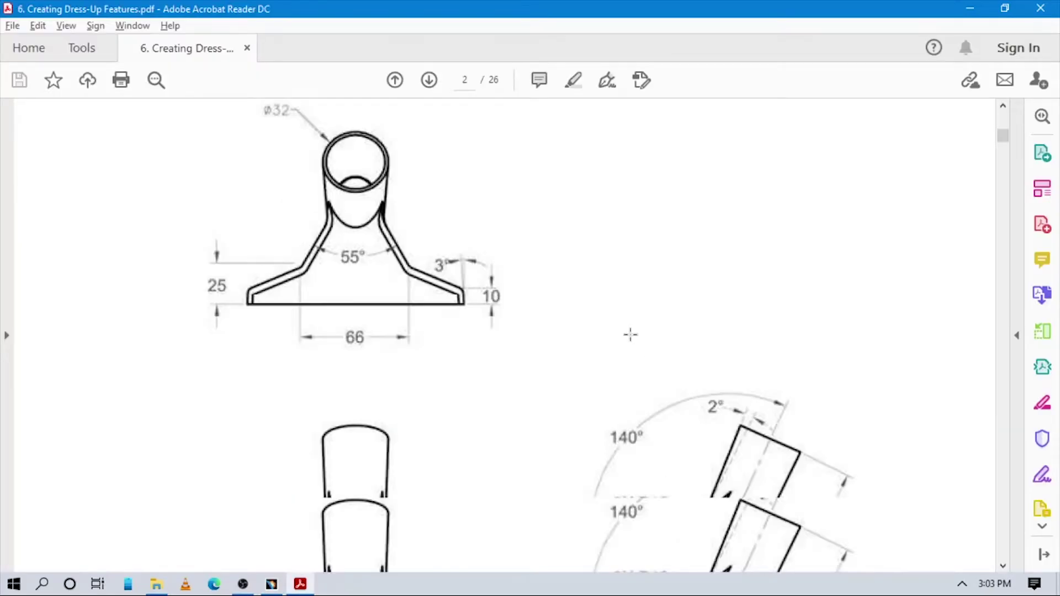
{"action": "scroll", "coordinate": [663, 303], "scroll_direction": "down", "scroll_amount": 3}
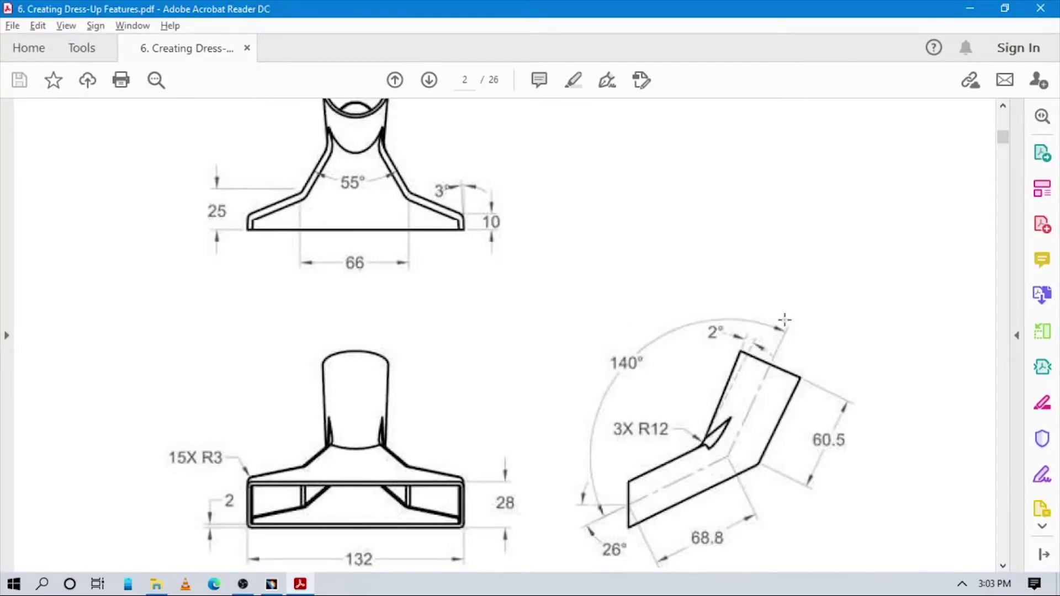
{"action": "scroll", "coordinate": [783, 319], "scroll_direction": "down", "scroll_amount": 3}
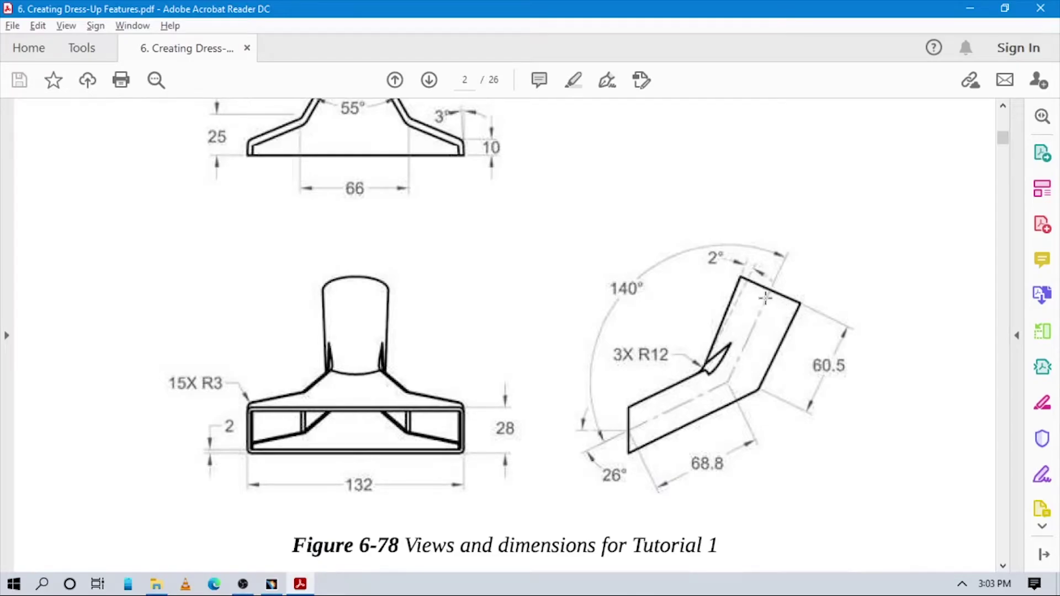
{"action": "scroll", "coordinate": [765, 298], "scroll_direction": "down", "scroll_amount": 3}
{"action": "scroll", "coordinate": [759, 276], "scroll_direction": "up", "scroll_amount": 3}
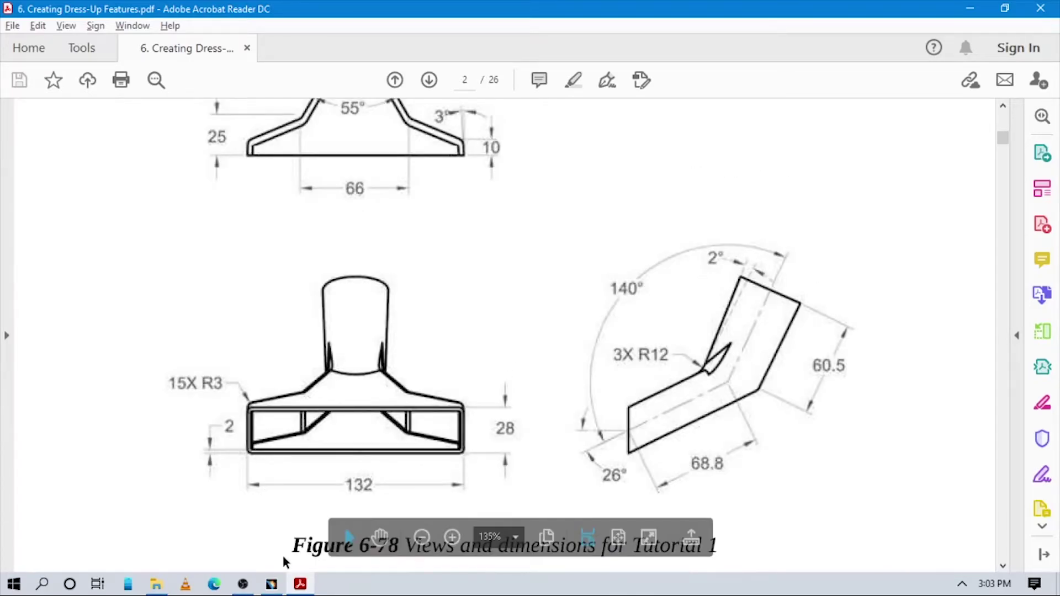
{"action": "left_click", "coordinate": [271, 583]}
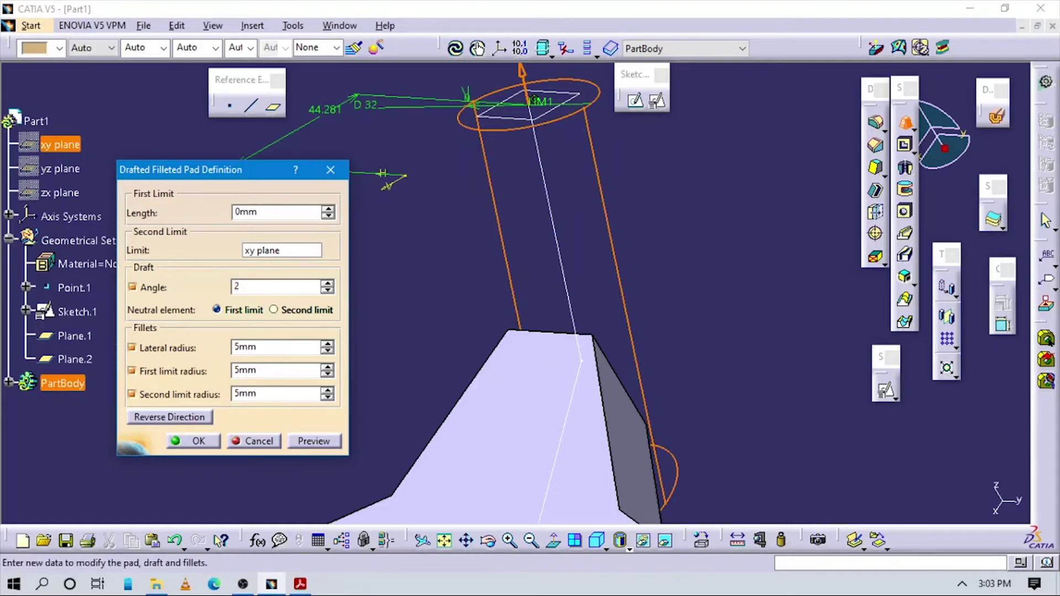
Disable the lateral, first limit and second limit fillet radii of the drafted pad.
{"action": "left_click", "coordinate": [147, 349]}
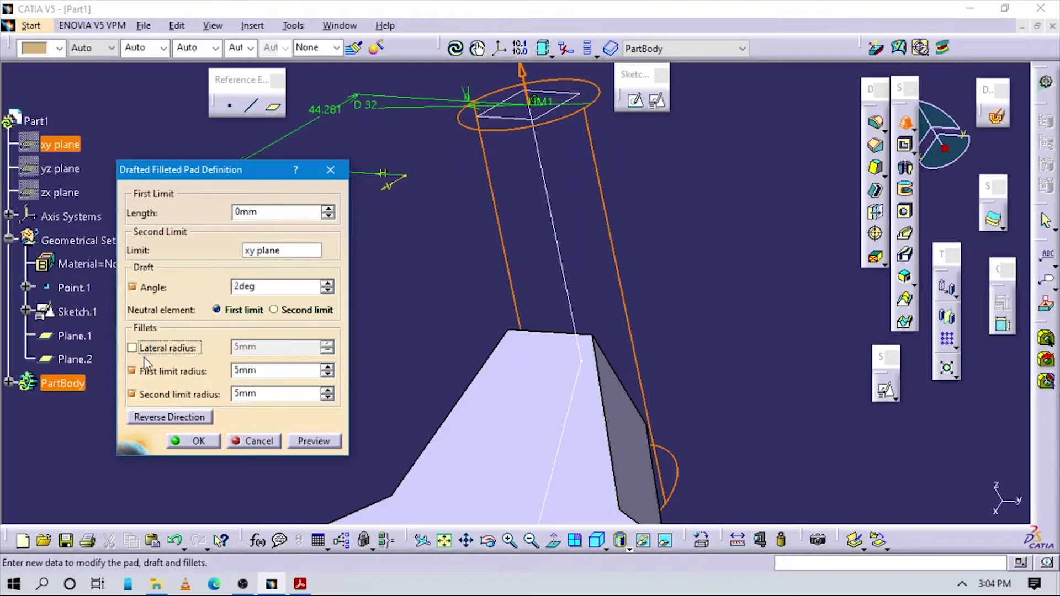
{"action": "left_click", "coordinate": [147, 371]}
{"action": "left_click", "coordinate": [154, 395]}
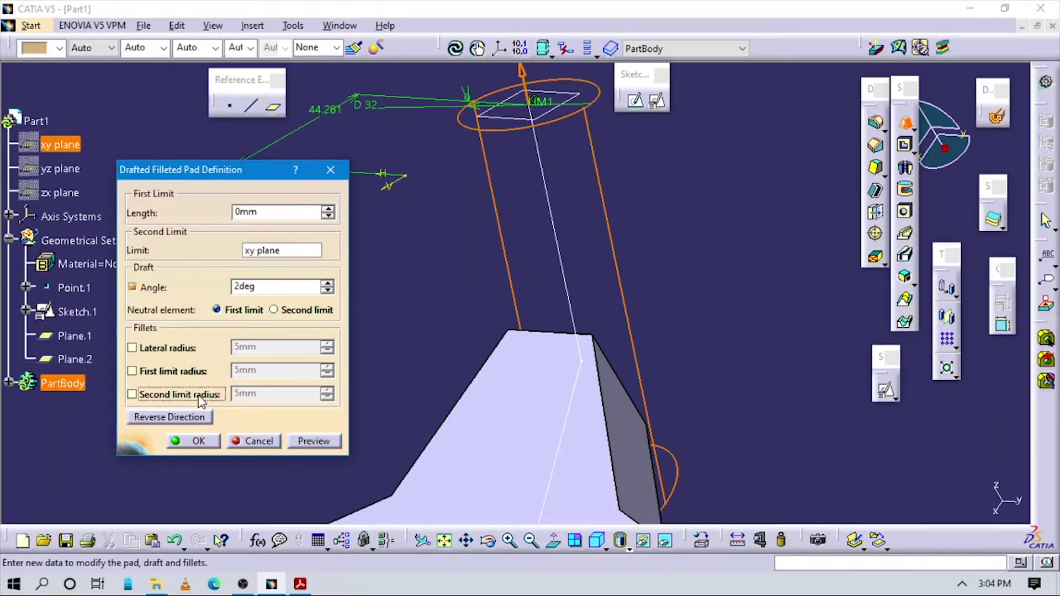
Reverse the drafted pad's direction so it points down toward the base, preview the tube and create it.
{"action": "left_click", "coordinate": [473, 265]}
{"action": "middle_click_drag", "start_coordinate": [473, 265], "coordinate": [546, 188]}
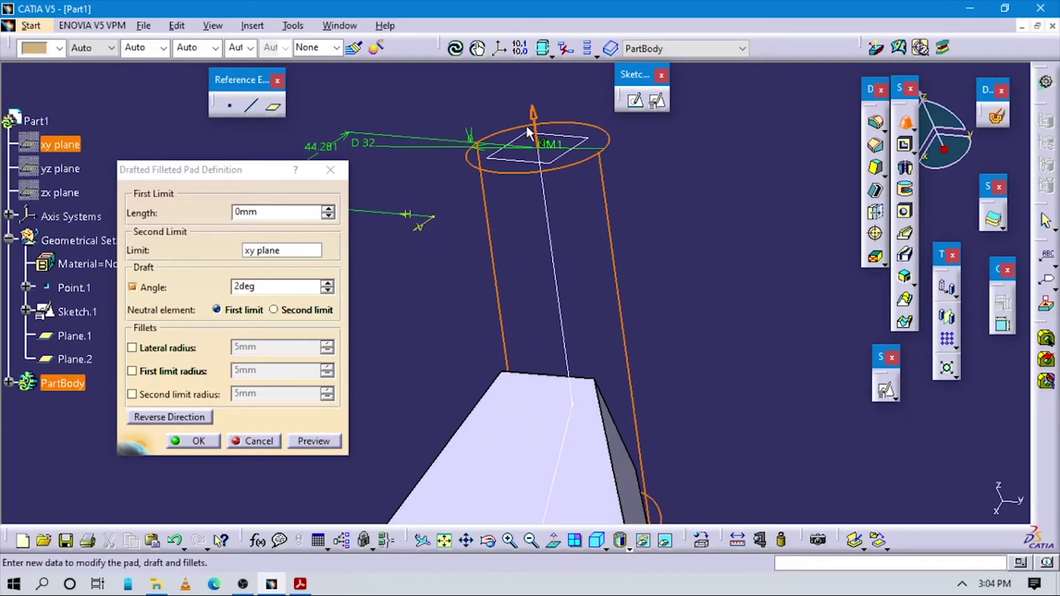
{"action": "middle_click_drag", "start_coordinate": [657, 220], "coordinate": [646, 232]}
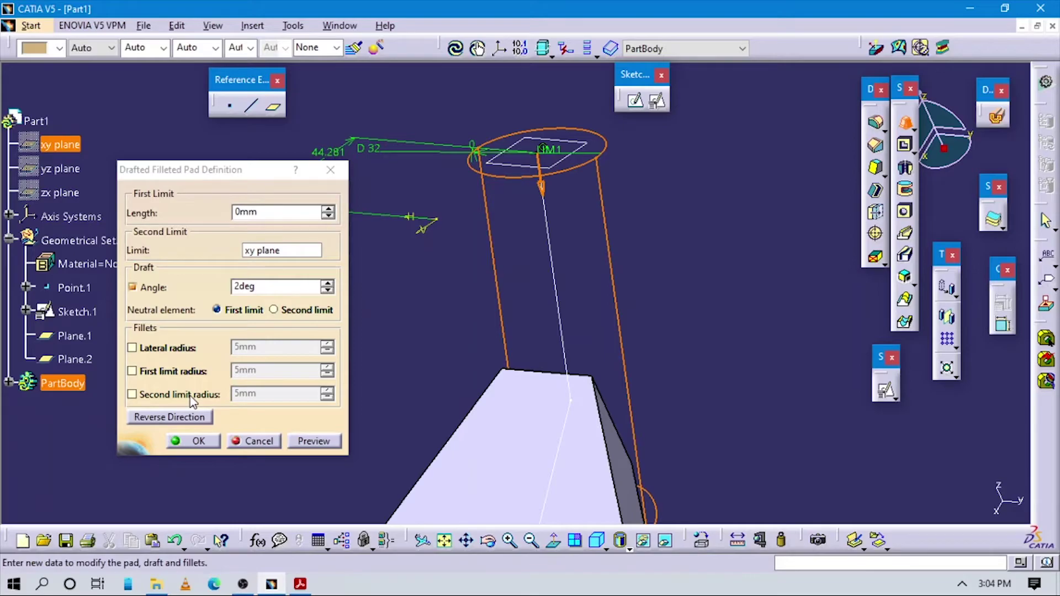
{"action": "middle_click_drag", "start_coordinate": [414, 362], "coordinate": [606, 308]}
{"action": "middle_click_drag", "start_coordinate": [575, 442], "coordinate": [529, 437]}
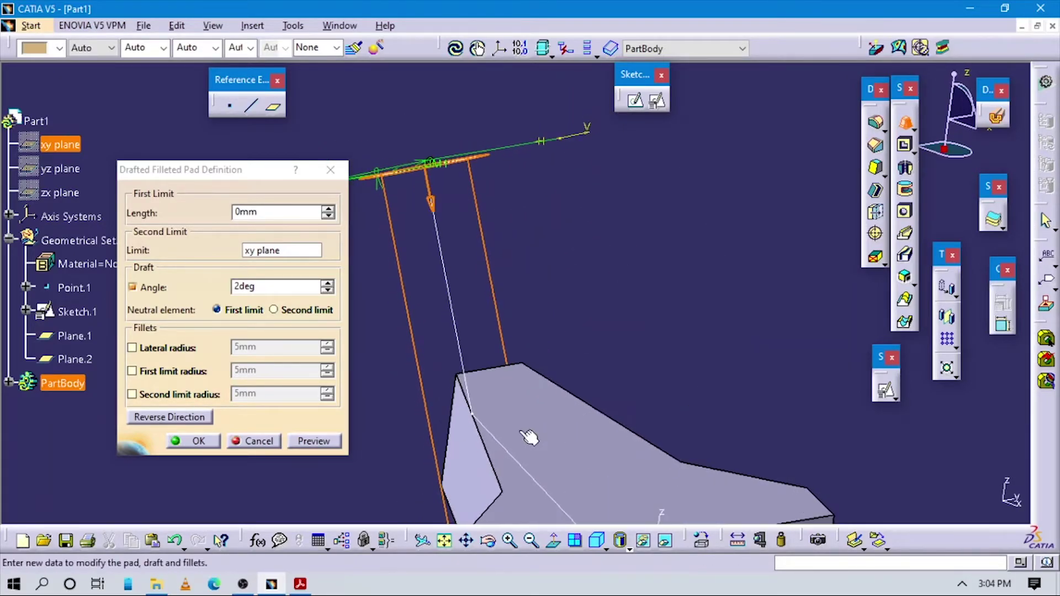
{"action": "left_click", "coordinate": [309, 441]}
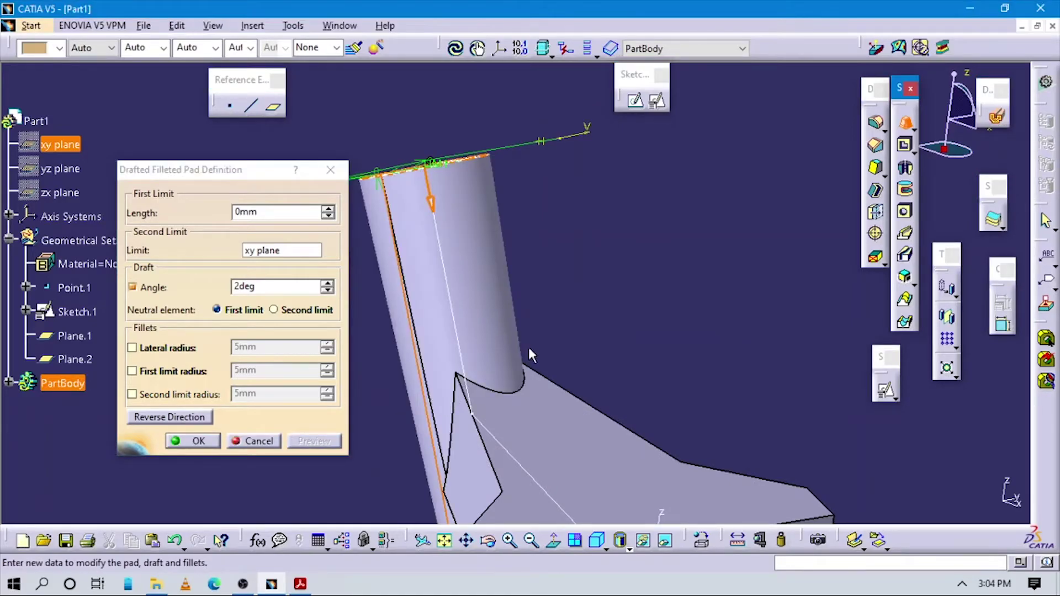
{"action": "middle_click_drag", "start_coordinate": [529, 349], "coordinate": [419, 329]}
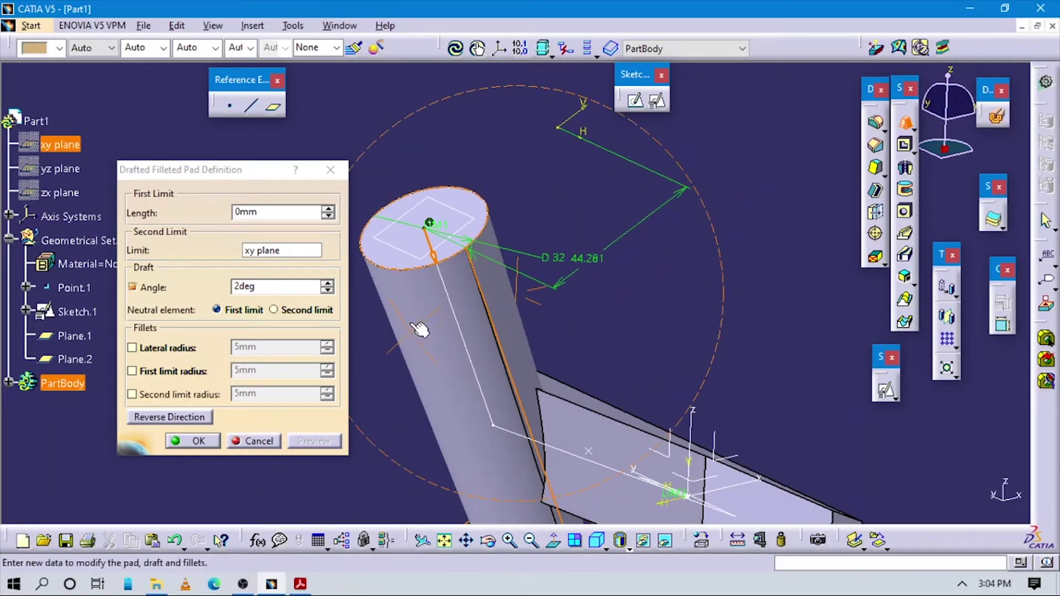
{"action": "middle_click_drag", "start_coordinate": [430, 265], "coordinate": [364, 353]}
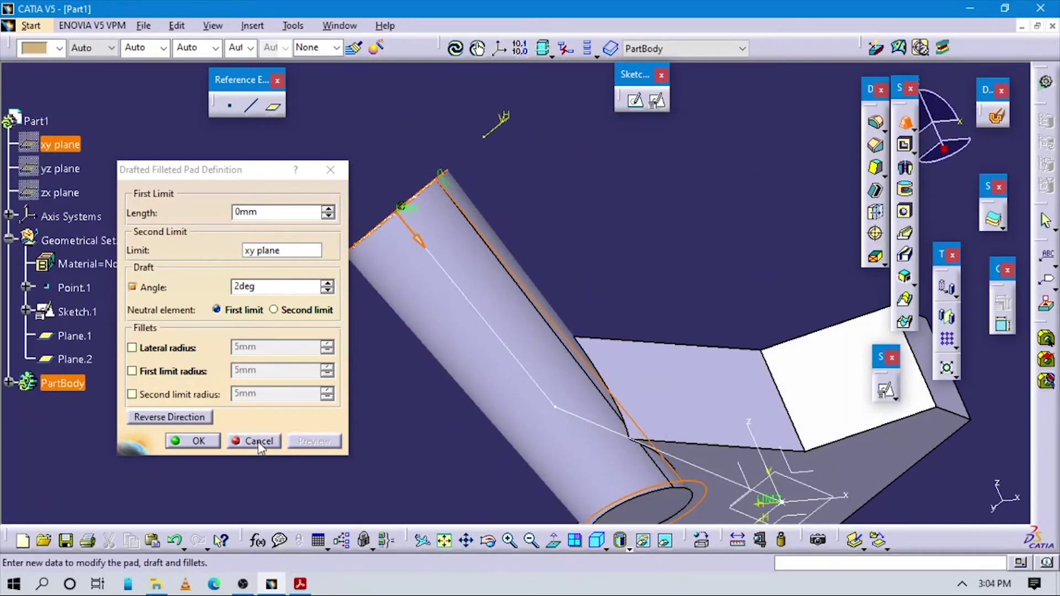
{"action": "left_click", "coordinate": [195, 441]}
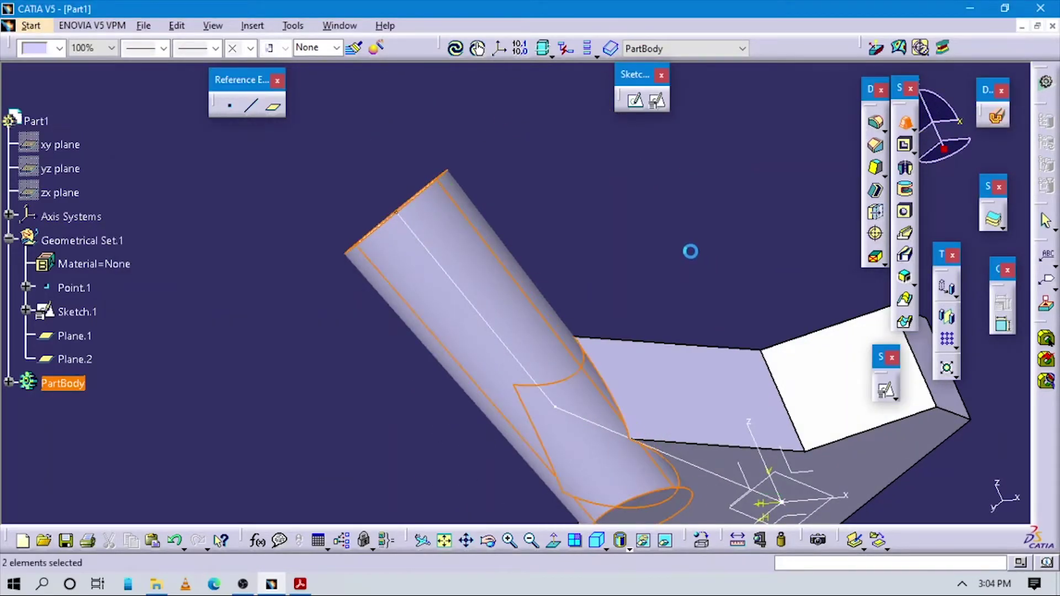
Start a pocket with the base's flat bottom face as profile, accept defining a direction, and open a new profile sketch on that face.
{"action": "middle_click_drag", "start_coordinate": [528, 339], "coordinate": [528, 339]}
{"action": "middle_click_drag", "start_coordinate": [376, 353], "coordinate": [861, 190]}
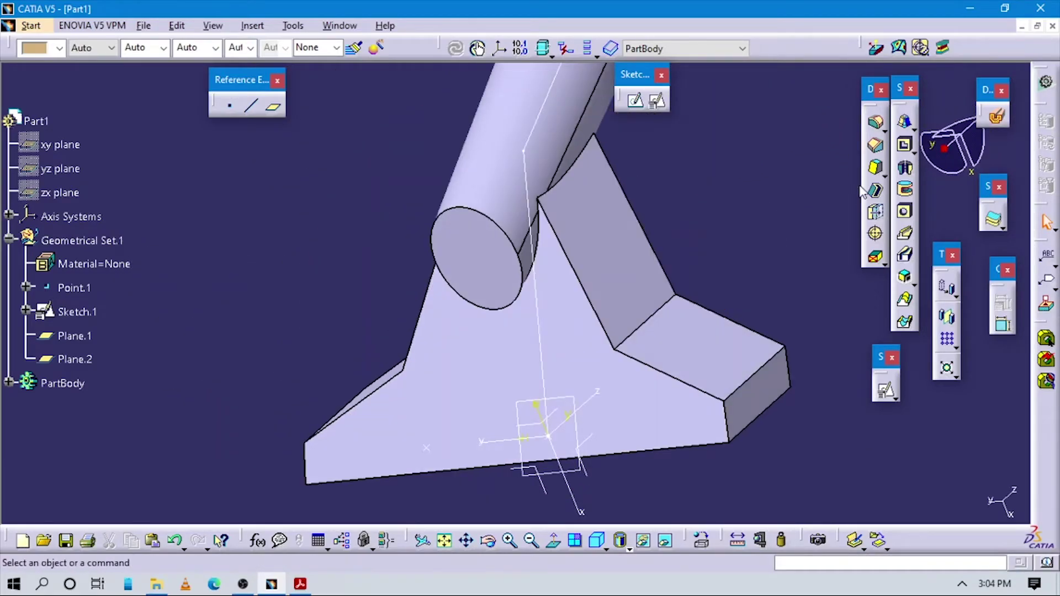
{"action": "left_click", "coordinate": [906, 145]}
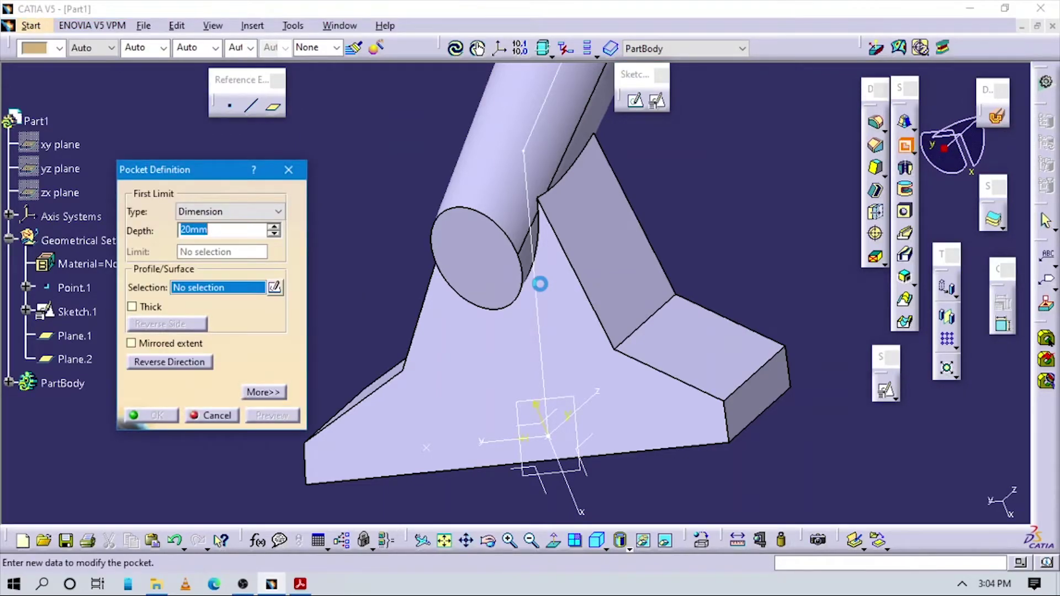
{"action": "middle_click_drag", "start_coordinate": [539, 284], "coordinate": [568, 313]}
{"action": "left_click", "coordinate": [568, 313]}
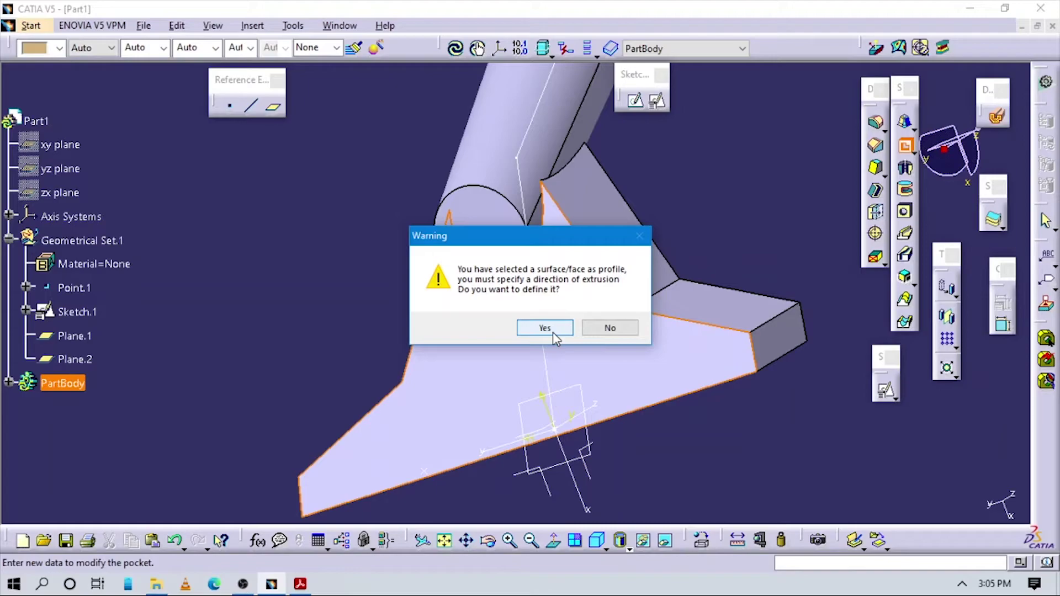
{"action": "left_click", "coordinate": [544, 327]}
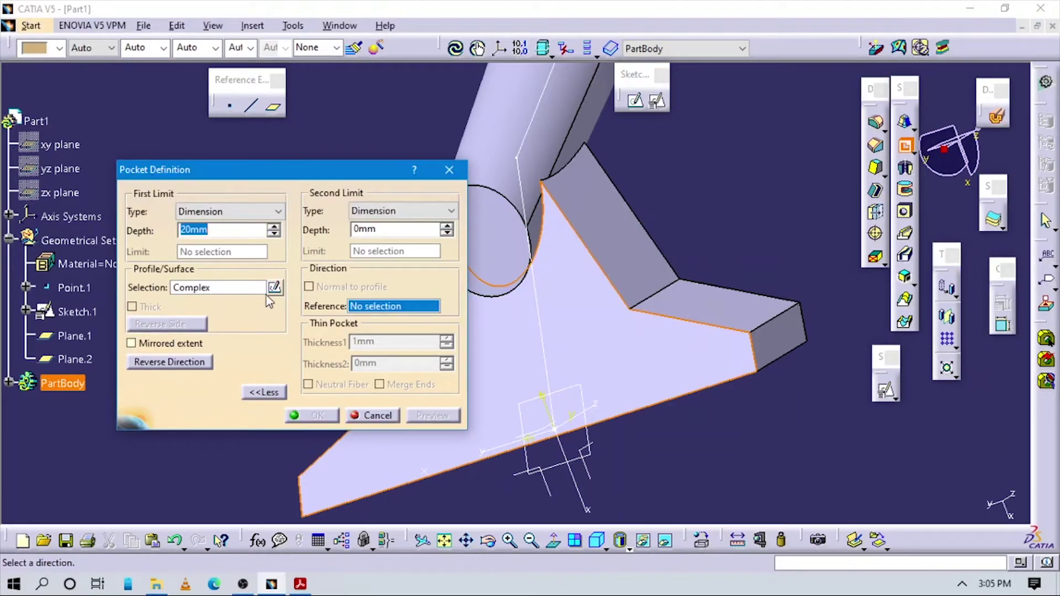
{"action": "left_click", "coordinate": [274, 288]}
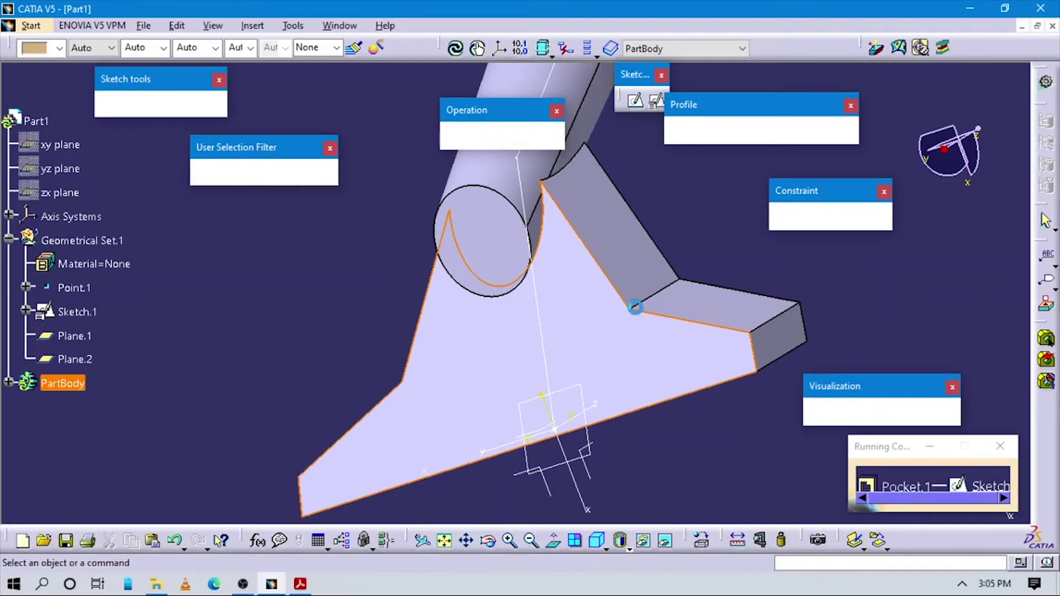
Sketch a rectangle around the tube's protruding end, one corner at about H 56 mm, V 117 mm, and return it as the pocket profile.
{"action": "mouse_move", "coordinate": [634, 264]}
{"action": "middle_mouse_down"}
{"action": "mouse_move", "coordinate": [603, 220]}
{"action": "mouse_move", "coordinate": [577, 421]}
{"action": "mouse_move", "coordinate": [661, 421]}
{"action": "middle_mouse_up"}
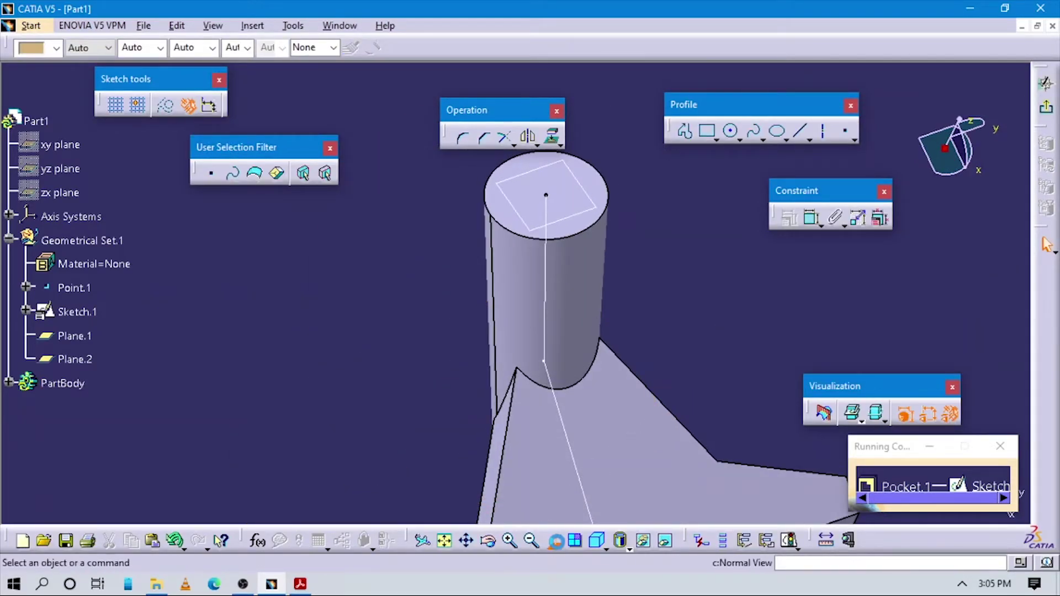
{"action": "left_click", "coordinate": [556, 540]}
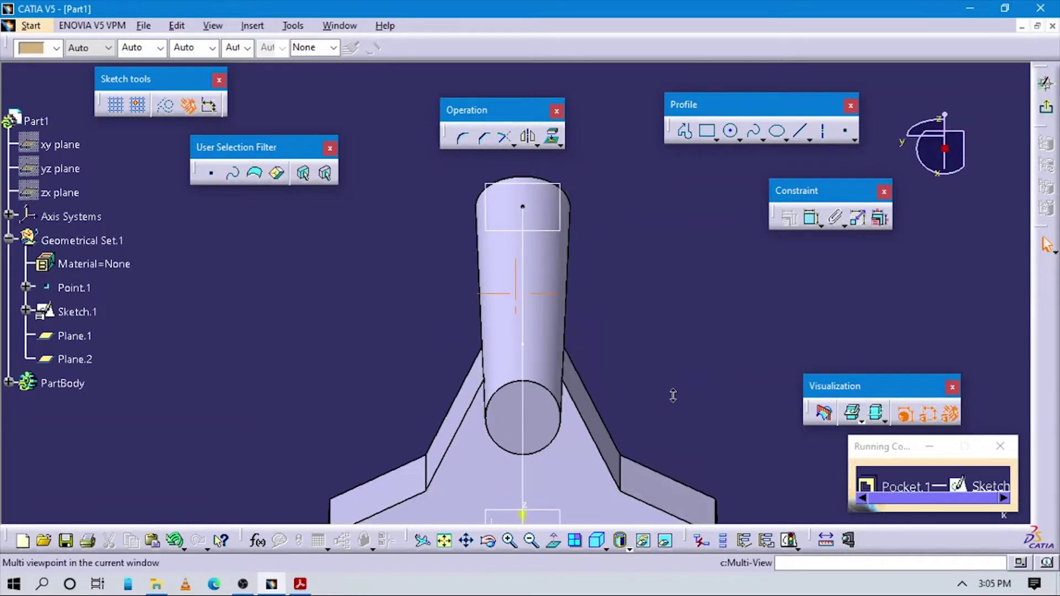
{"action": "left_click", "coordinate": [706, 131]}
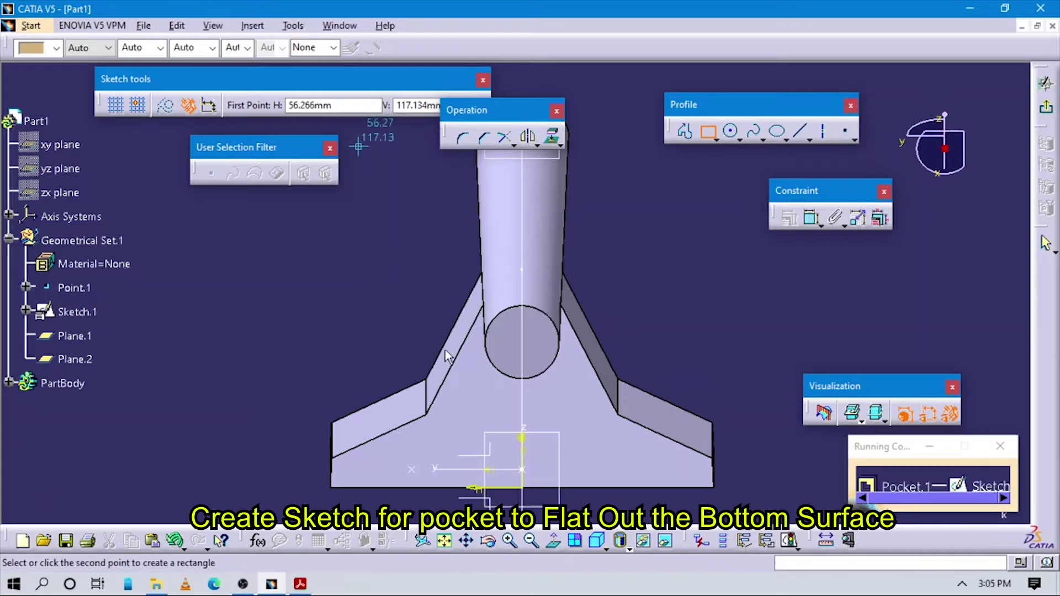
{"action": "left_click", "coordinate": [741, 438]}
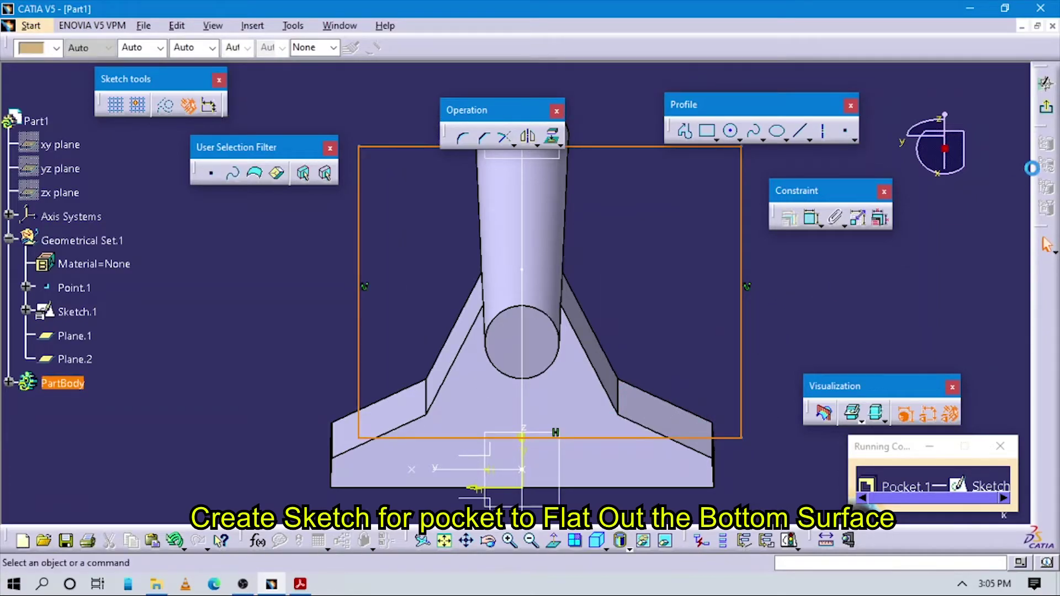
{"action": "left_click", "coordinate": [1046, 108]}
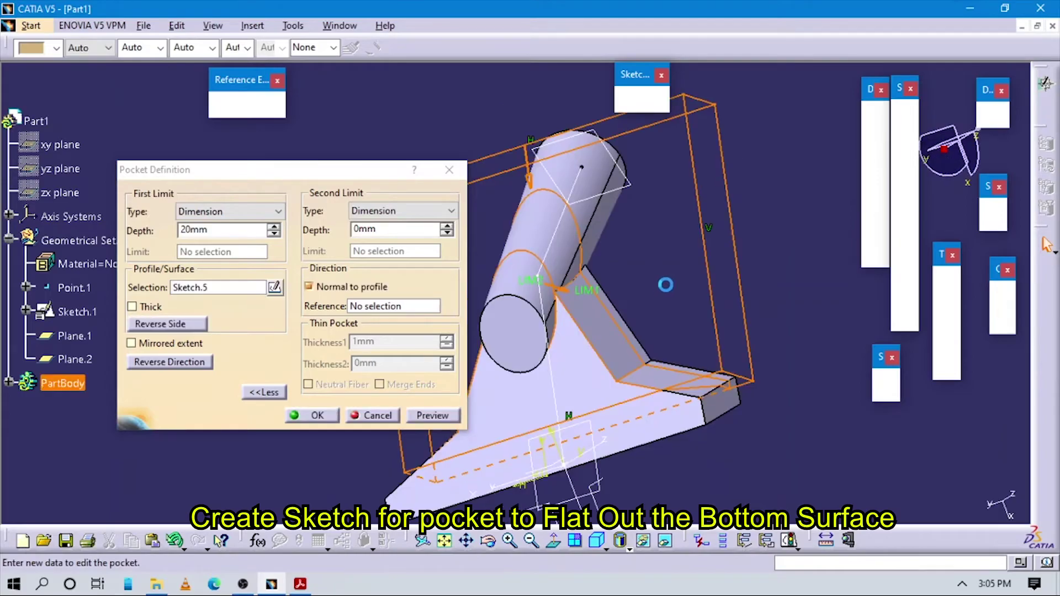
{"action": "middle_click_drag", "start_coordinate": [665, 285], "coordinate": [589, 309]}
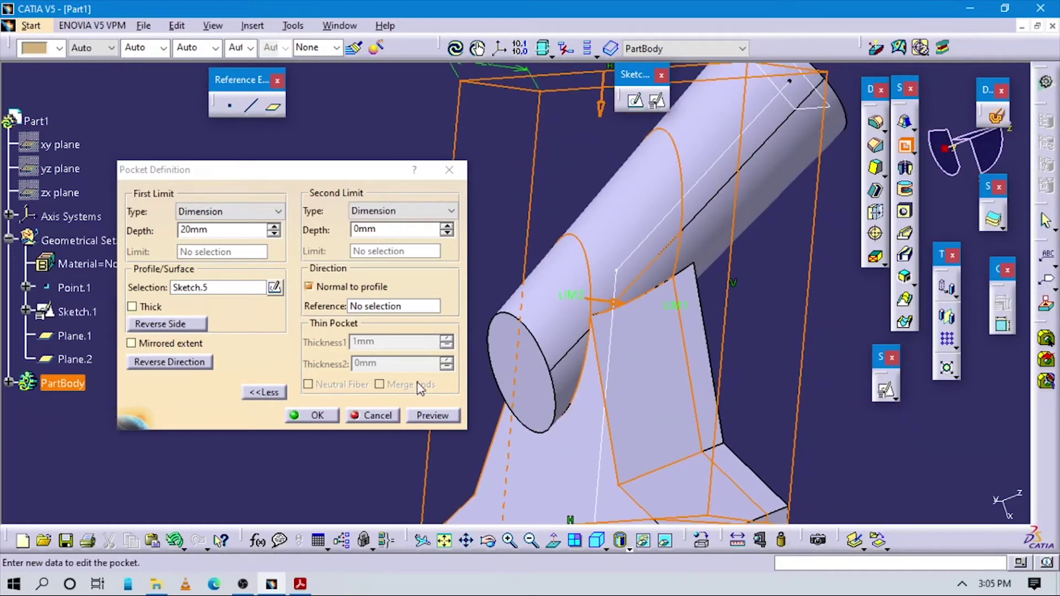
Reverse the pocket's direction and create the 20 mm deep pocket that trims the tube's protruding end, returning to the isometric view.
{"action": "left_click", "coordinate": [170, 363]}
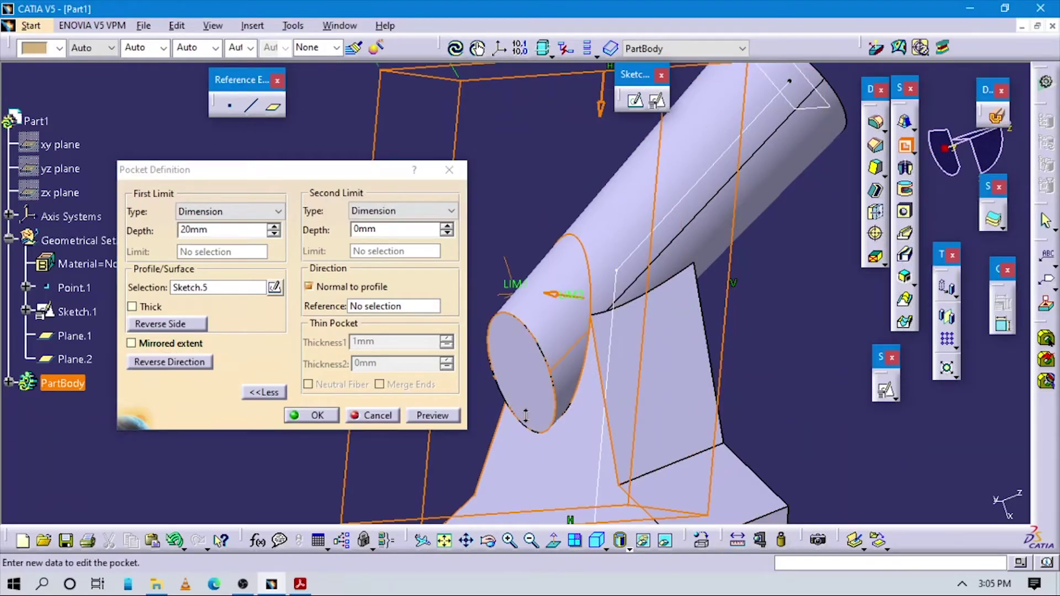
{"action": "middle_click_drag", "start_coordinate": [526, 415], "coordinate": [674, 307]}
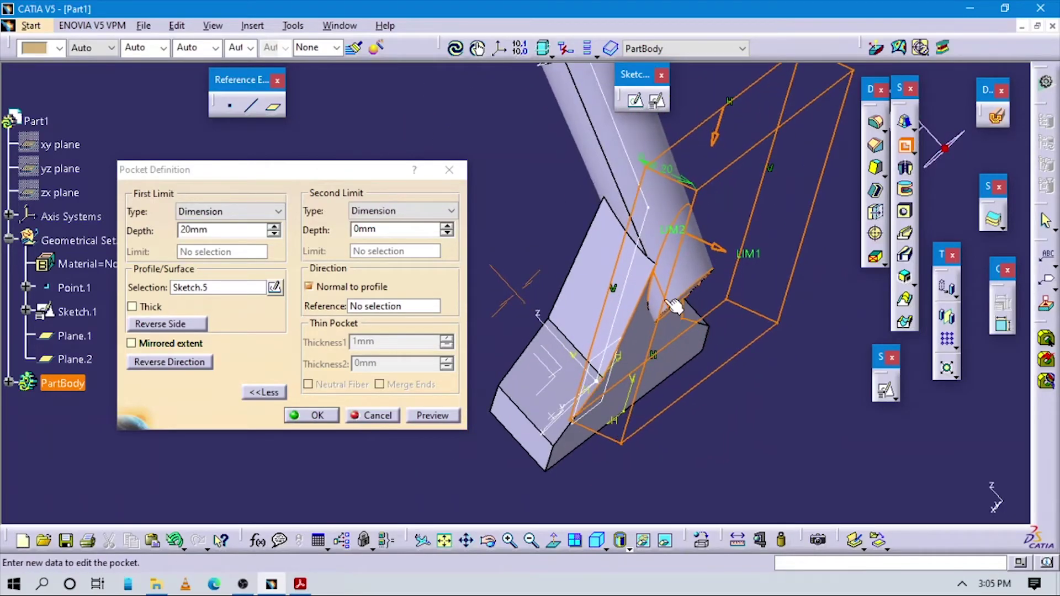
{"action": "left_click", "coordinate": [316, 415]}
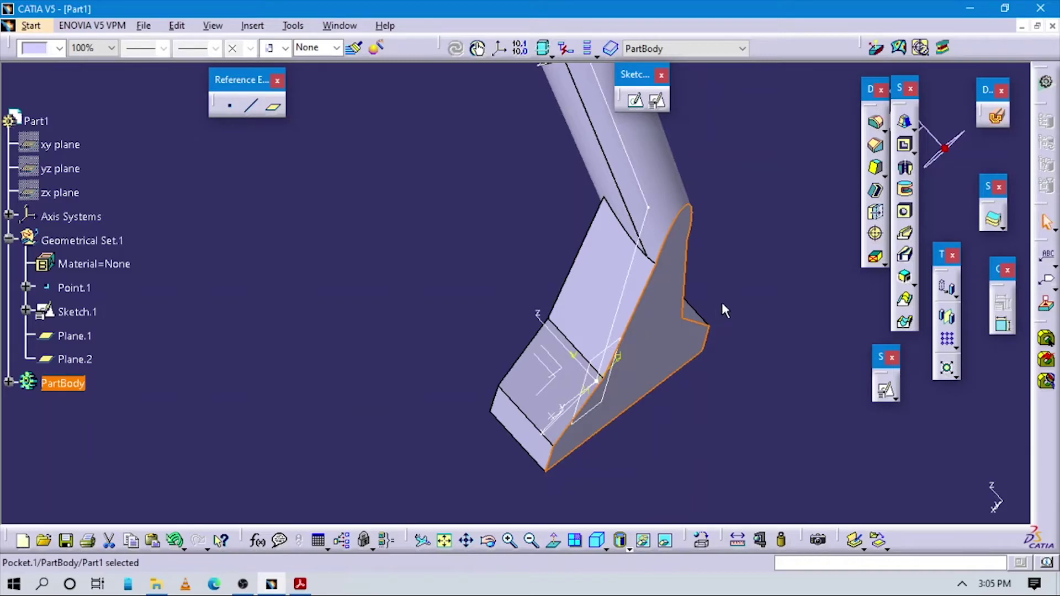
{"action": "middle_click_drag", "start_coordinate": [725, 310], "coordinate": [567, 261]}
{"action": "middle_click_drag", "start_coordinate": [383, 258], "coordinate": [629, 464]}
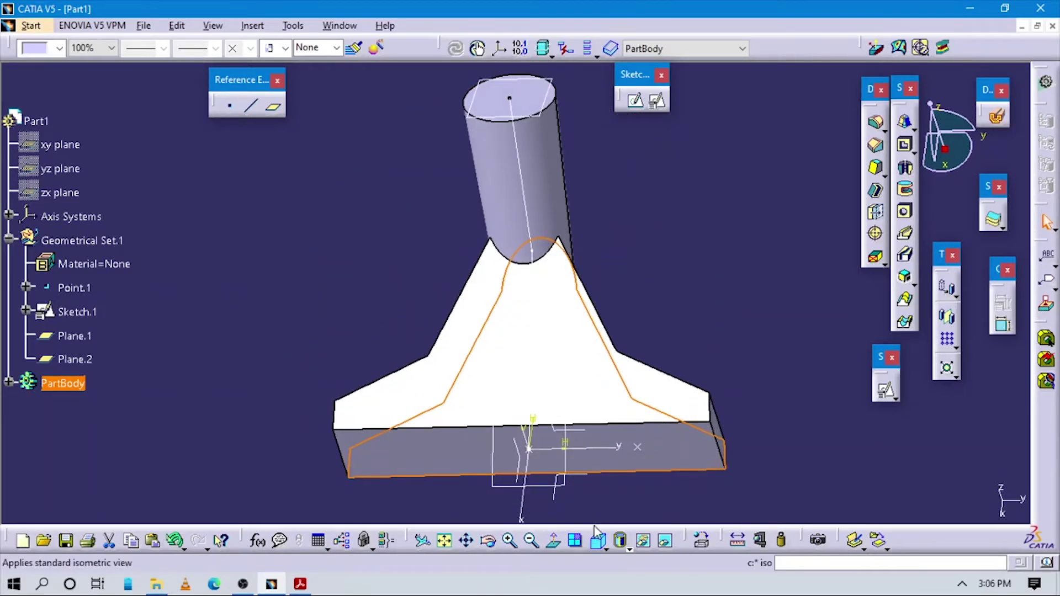
{"action": "left_click", "coordinate": [597, 540]}
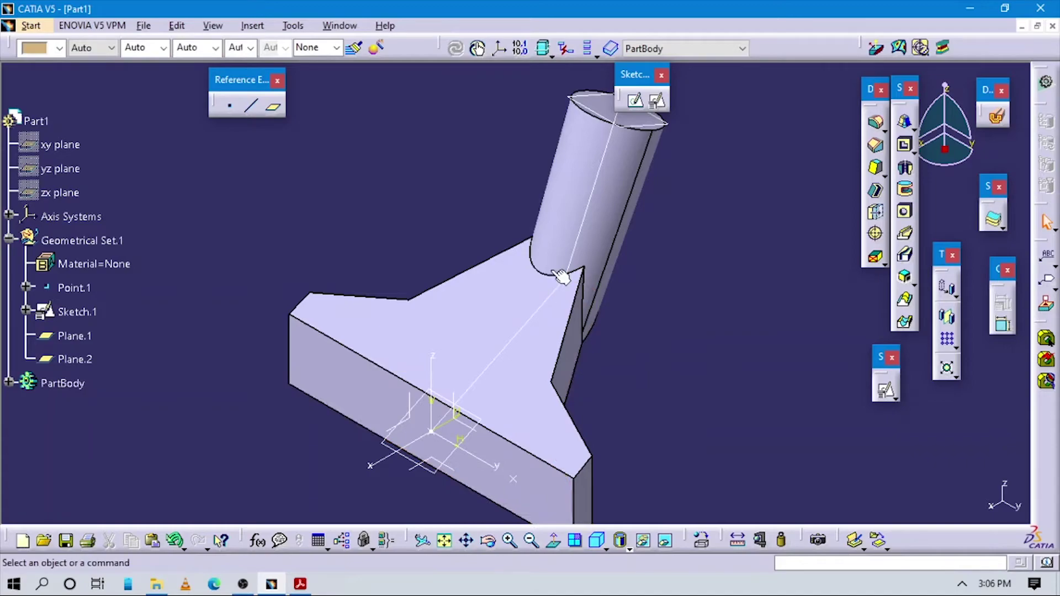
Check the fillet radii in the PDF drawing, and start an edge fillet on the curved edge where the tube meets the base's upper face.
{"action": "left_click", "coordinate": [302, 587]}
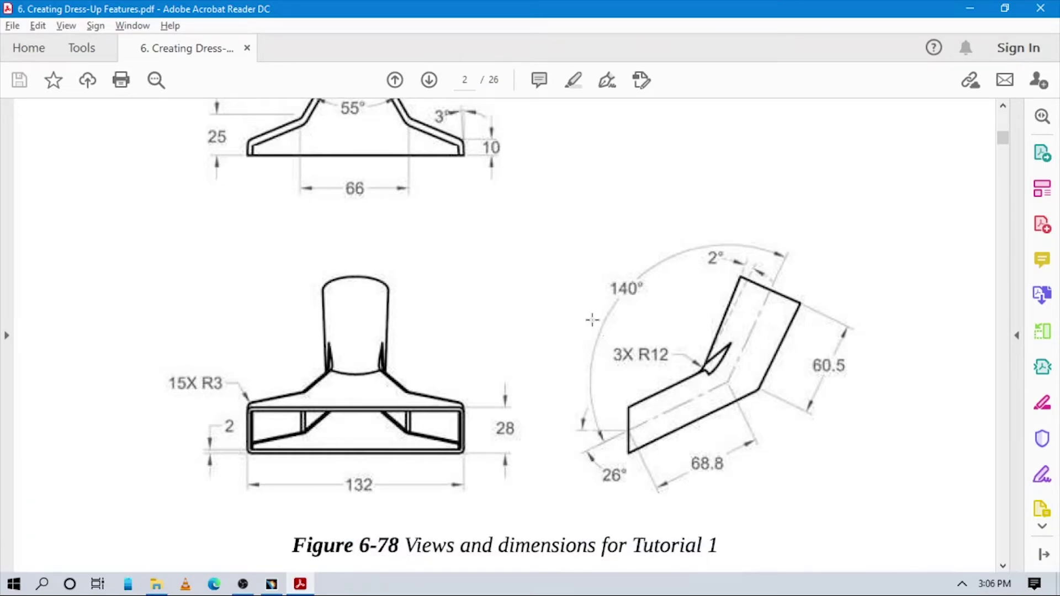
{"action": "key", "text": "alt+Tab"}
{"action": "middle_click_drag", "start_coordinate": [606, 355], "coordinate": [634, 375]}
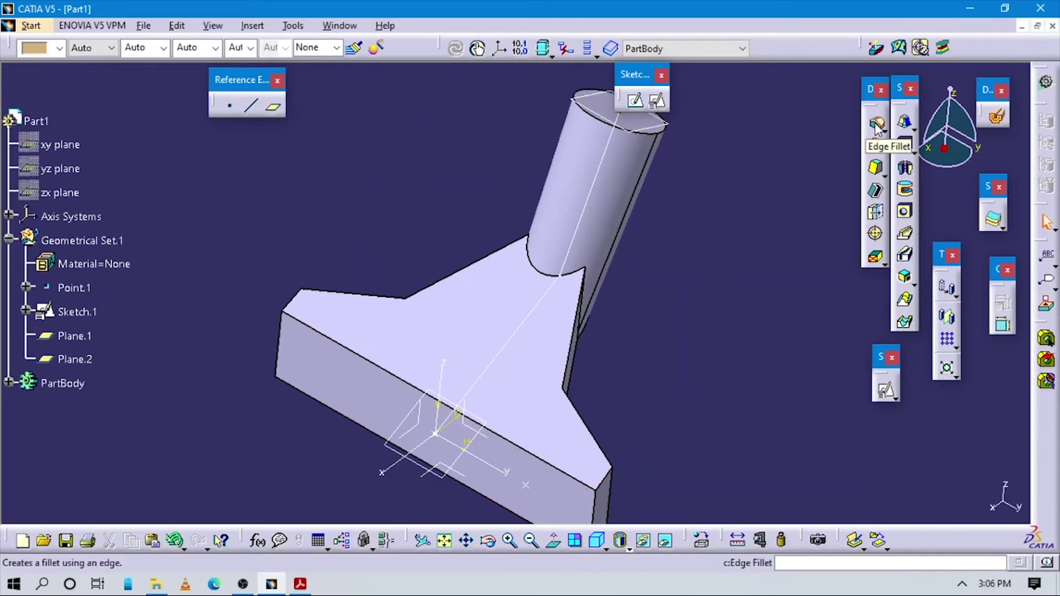
{"action": "left_click", "coordinate": [877, 125]}
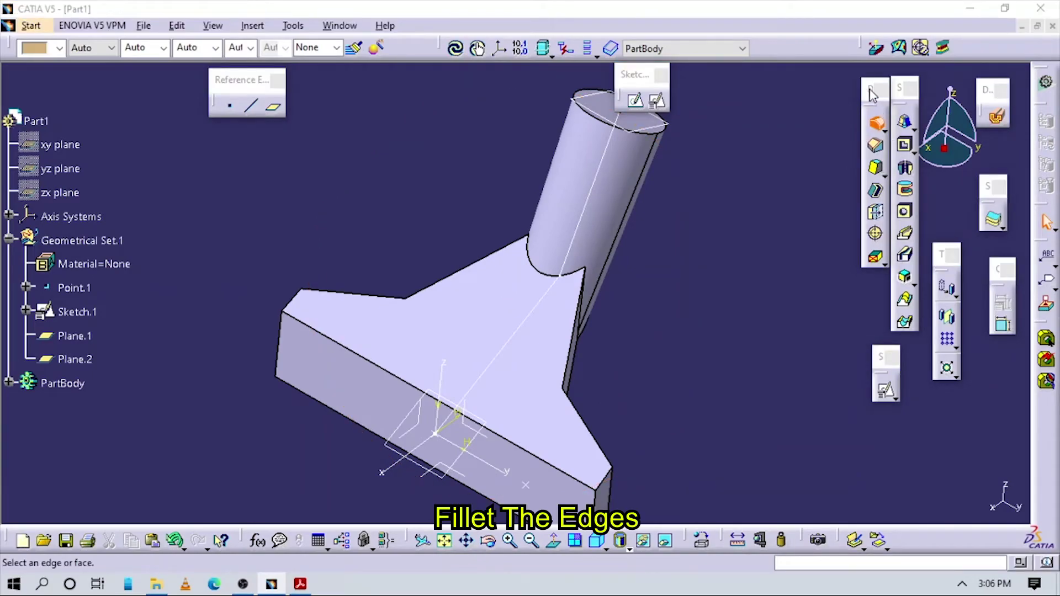
{"action": "middle_click_drag", "start_coordinate": [678, 324], "coordinate": [580, 274]}
{"action": "left_click", "coordinate": [566, 264]}
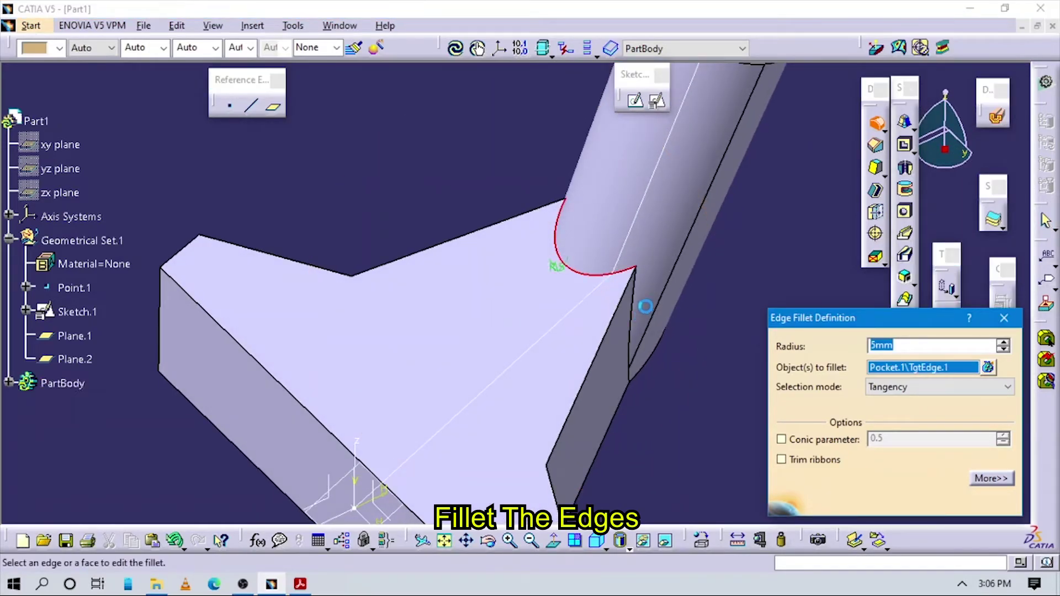
{"action": "left_click", "coordinate": [646, 313]}
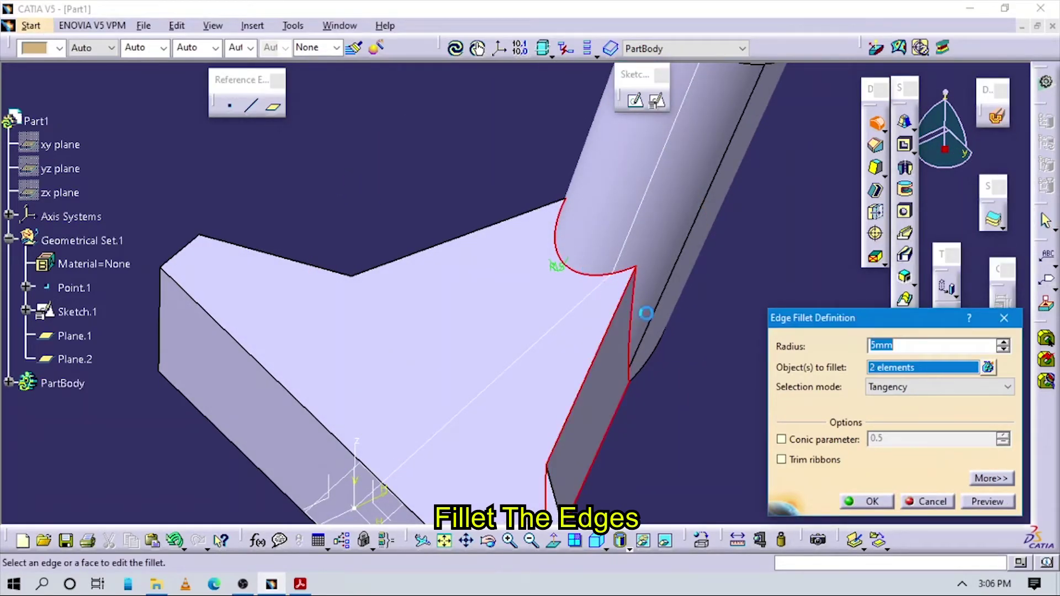
{"action": "middle_click_drag", "start_coordinate": [640, 423], "coordinate": [493, 280]}
{"action": "left_click", "coordinate": [987, 367]}
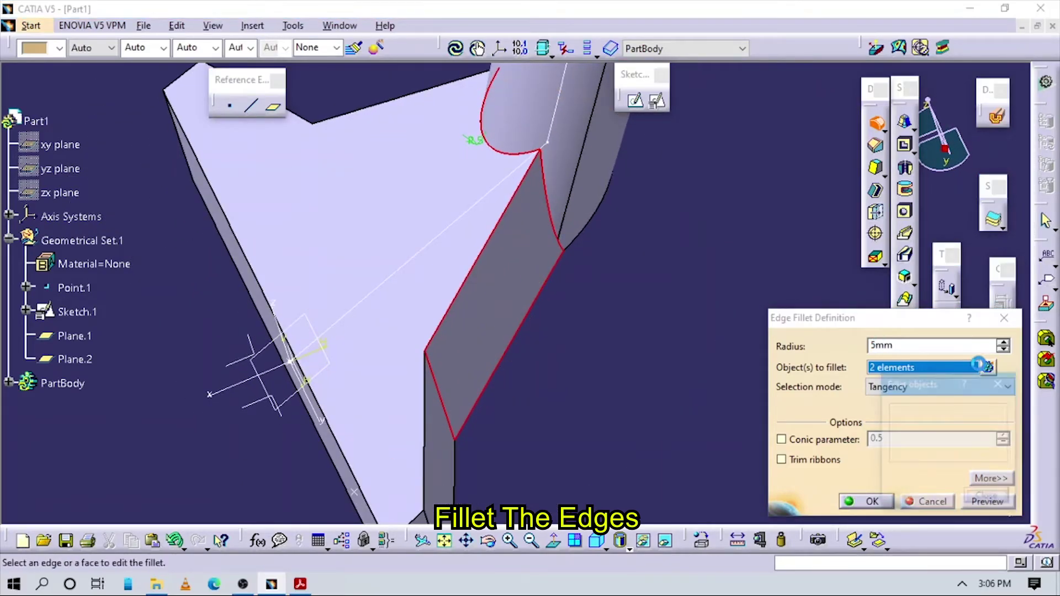
{"action": "left_click", "coordinate": [922, 421]}
{"action": "left_click", "coordinate": [929, 475]}
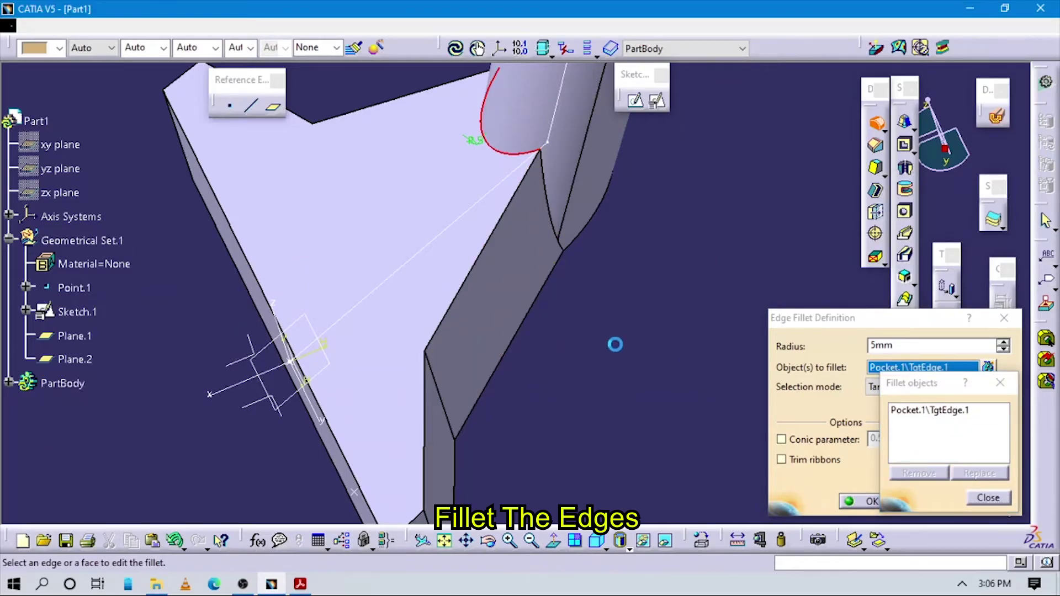
Add the two edges where the tube meets the base's side faces, and create the edge fillet with a 10 mm radius.
{"action": "middle_click_drag", "start_coordinate": [615, 346], "coordinate": [584, 317]}
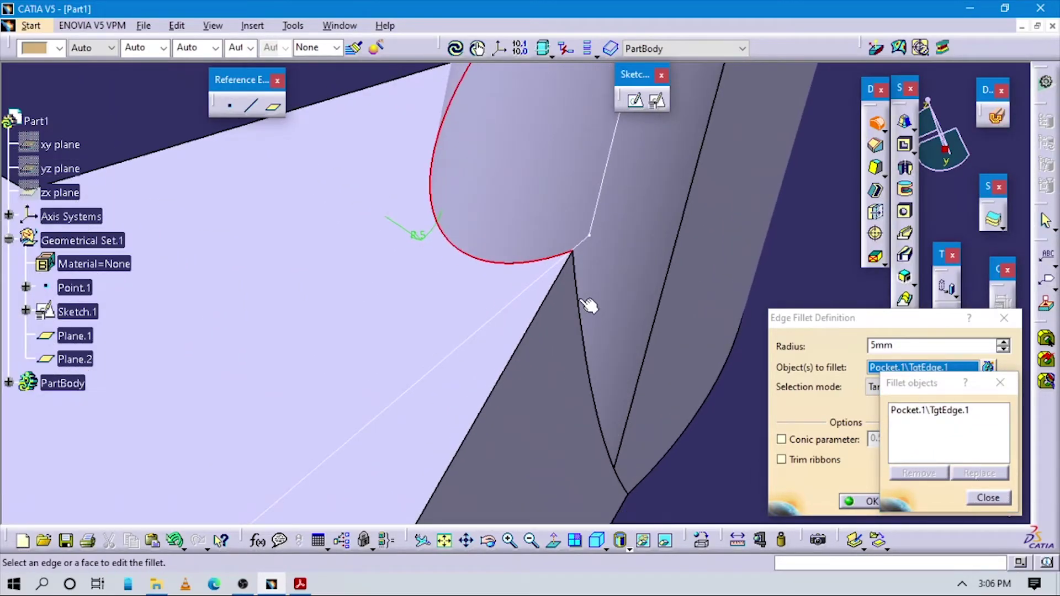
{"action": "left_click", "coordinate": [577, 288]}
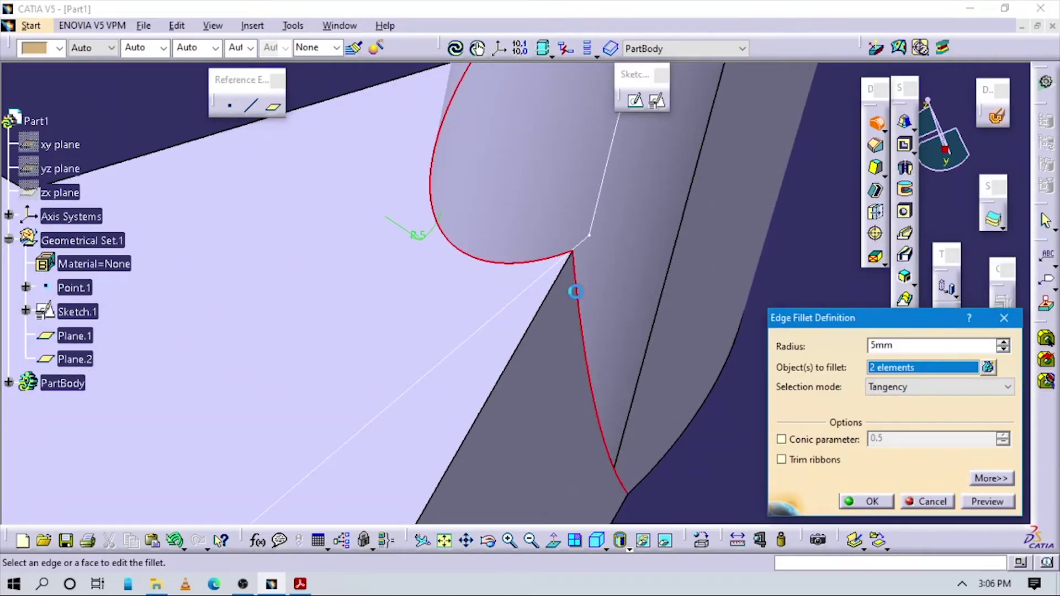
{"action": "middle_click_drag", "start_coordinate": [399, 180], "coordinate": [501, 271]}
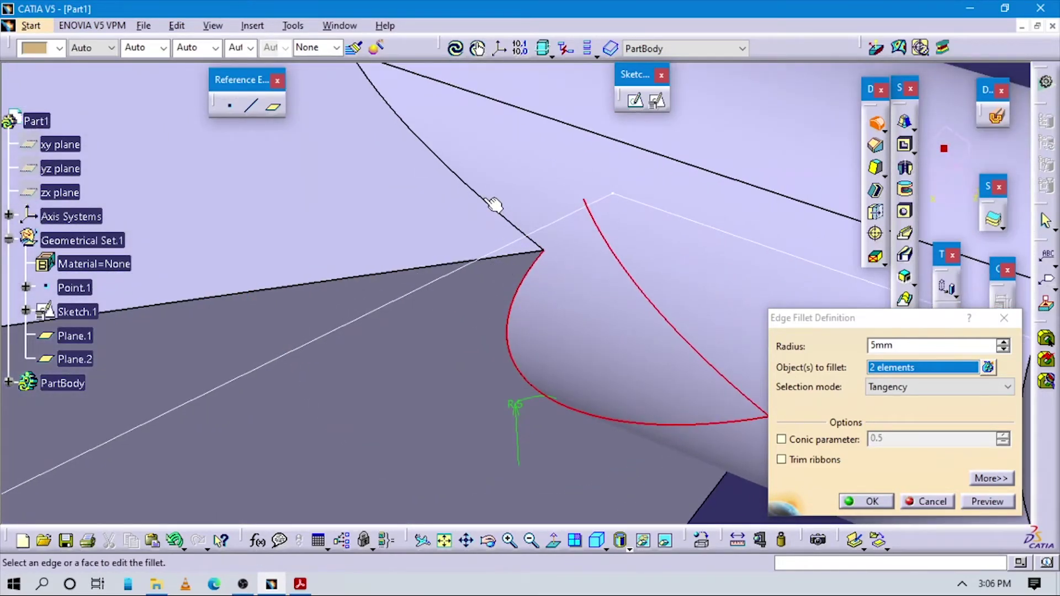
{"action": "left_click", "coordinate": [494, 205]}
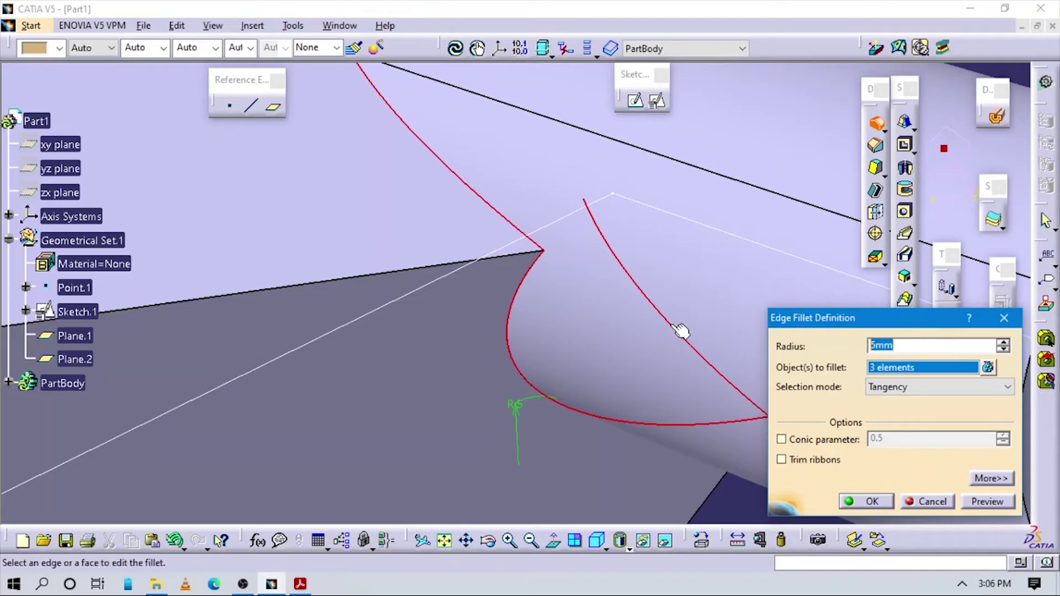
{"action": "type", "text": "10"}
{"action": "key", "text": "Return"}
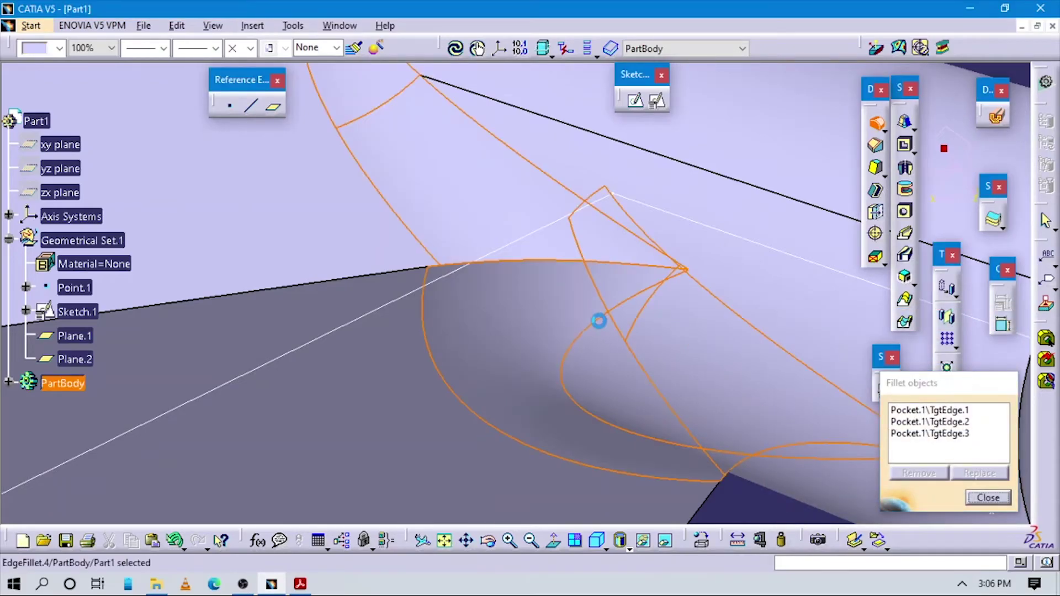
{"action": "middle_click_drag", "start_coordinate": [634, 443], "coordinate": [682, 362]}
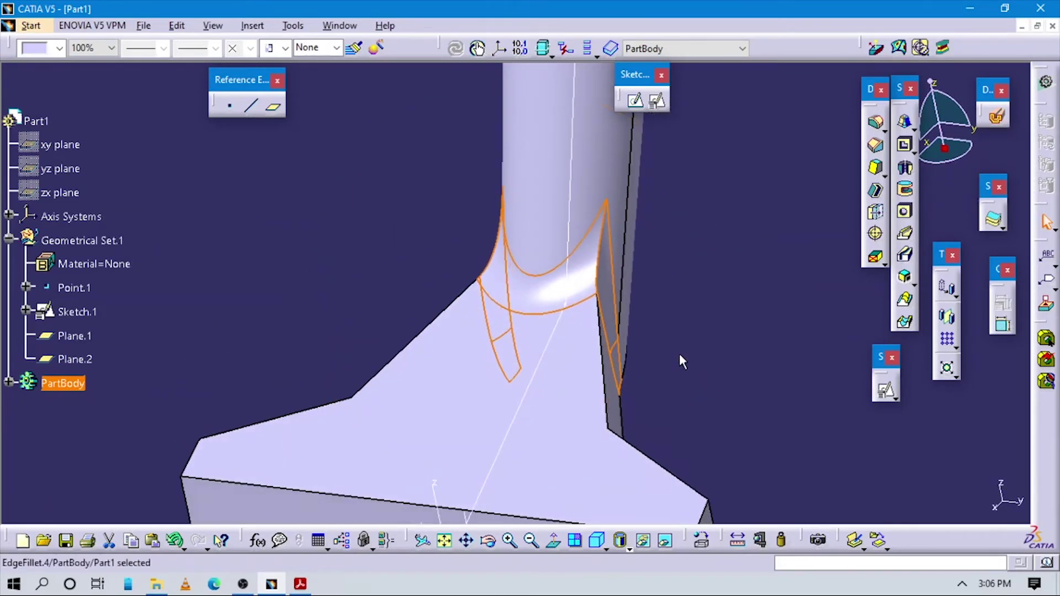
{"action": "left_click", "coordinate": [636, 405]}
{"action": "middle_click_drag", "start_coordinate": [542, 353], "coordinate": [473, 310]}
{"action": "middle_click_drag", "start_coordinate": [655, 395], "coordinate": [551, 174]}
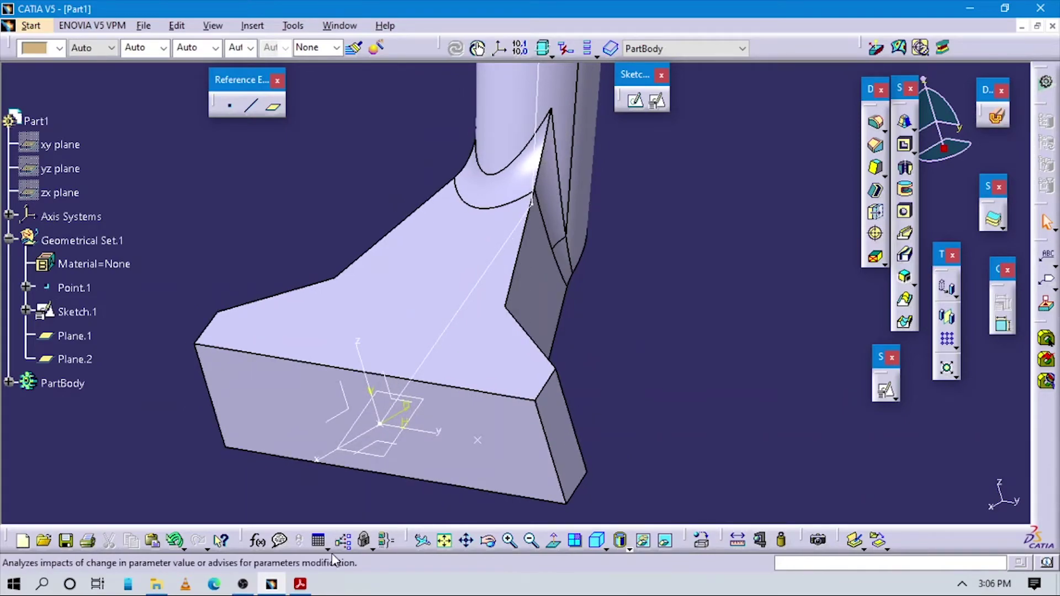
Check the drawing's outer fillet radius, and start a 3 mm edge fillet on the three upper outline edges along one side of the base.
{"action": "left_click", "coordinate": [300, 584]}
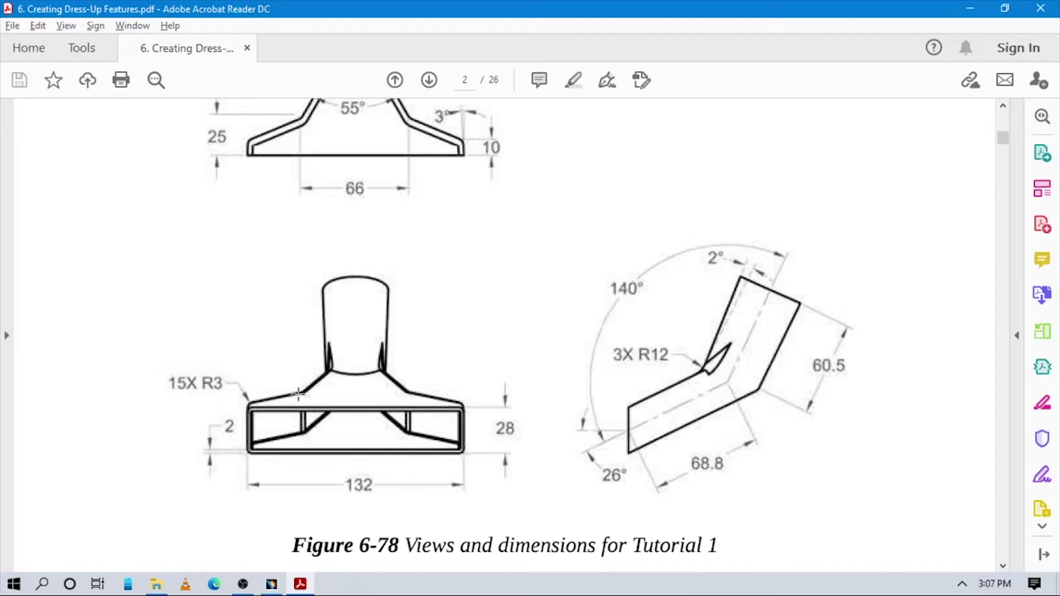
{"action": "key", "text": "alt+Tab"}
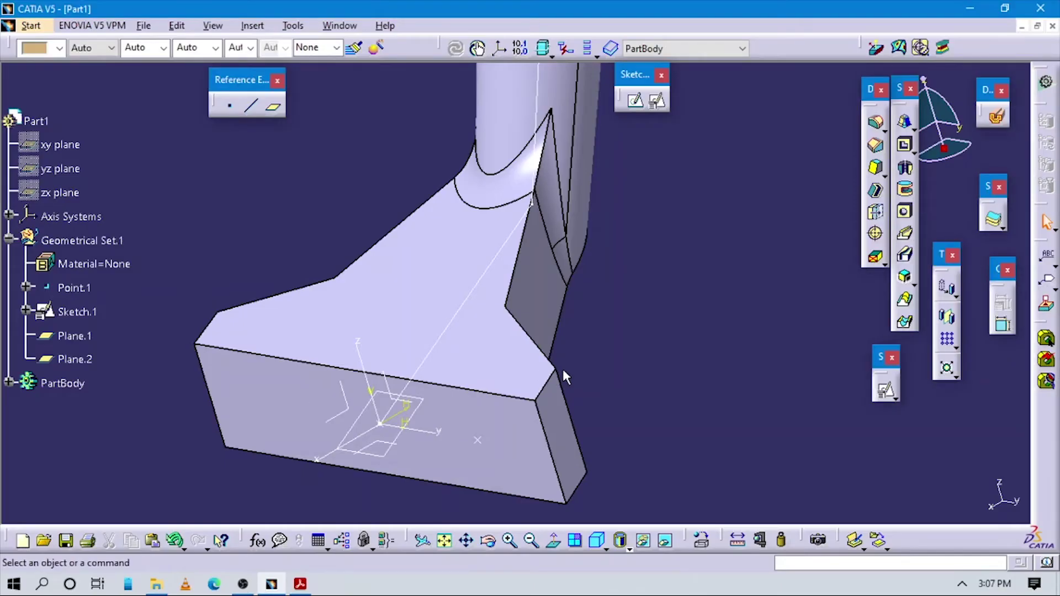
{"action": "left_click", "coordinate": [876, 125]}
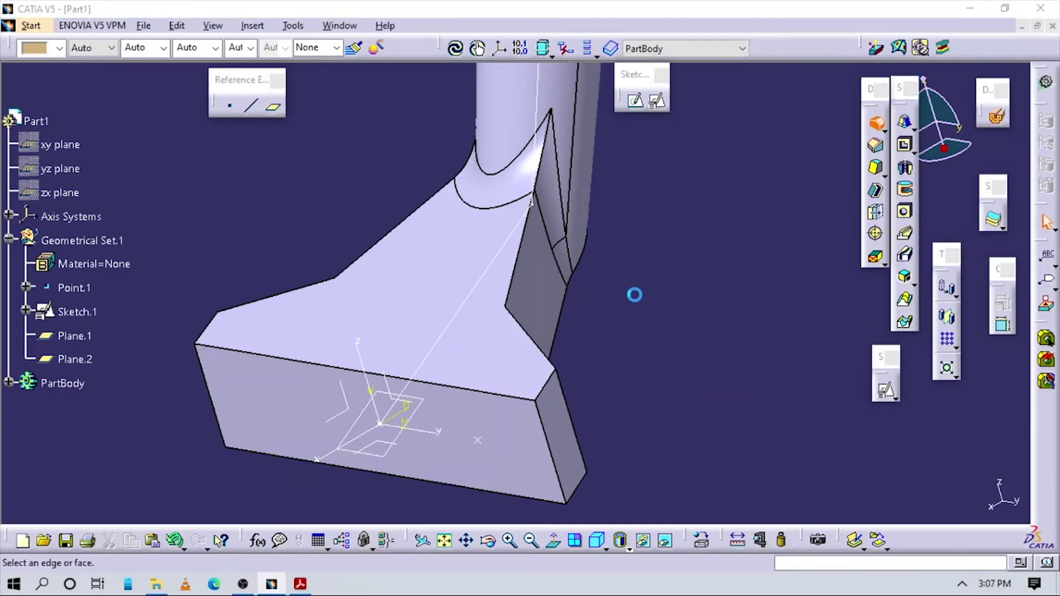
{"action": "middle_click_drag", "start_coordinate": [634, 343], "coordinate": [690, 359]}
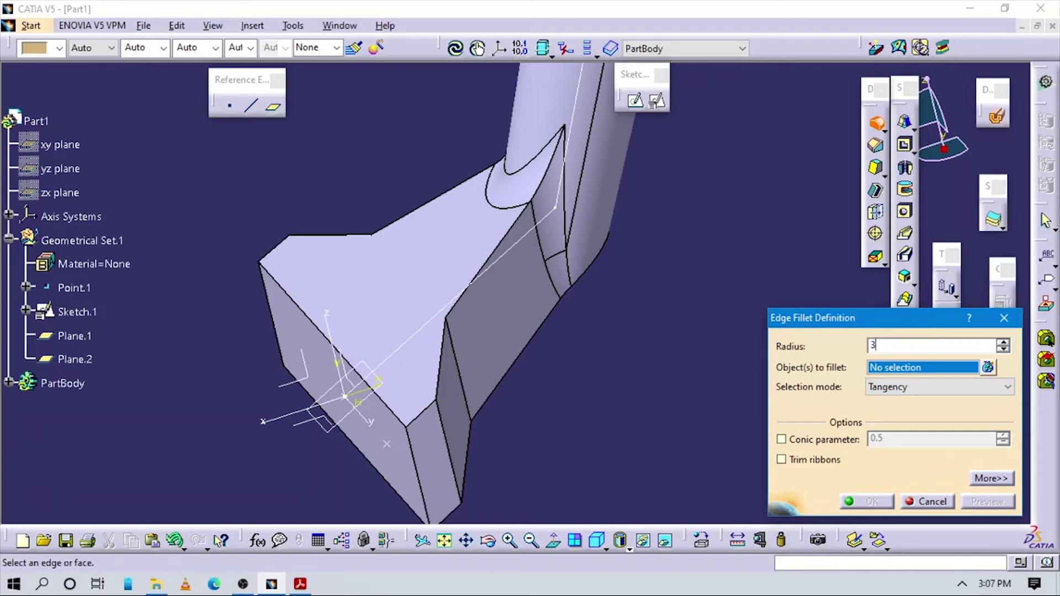
{"action": "left_click", "coordinate": [421, 413]}
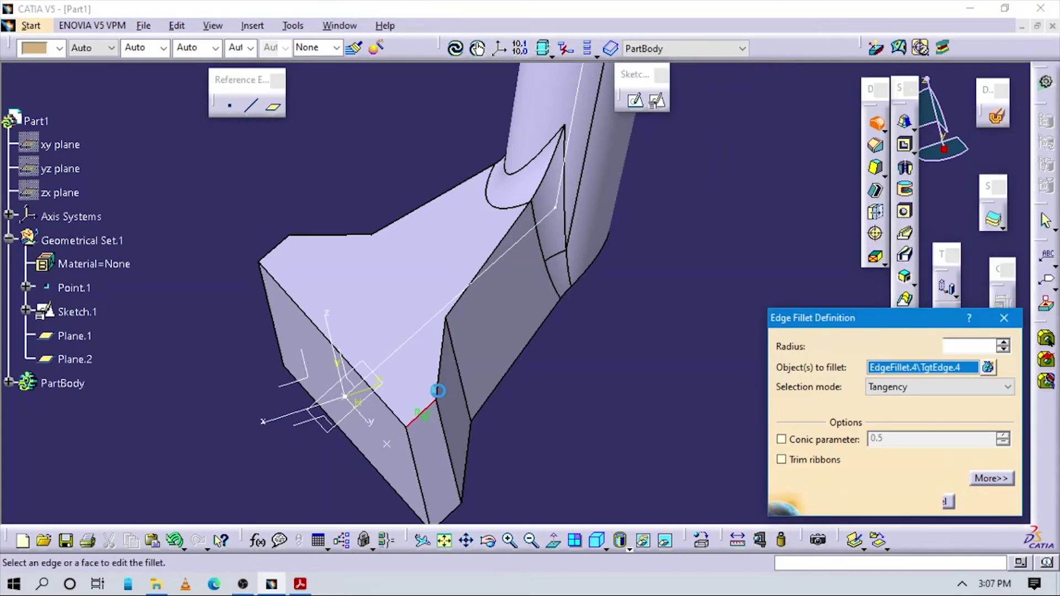
{"action": "left_click", "coordinate": [443, 364]}
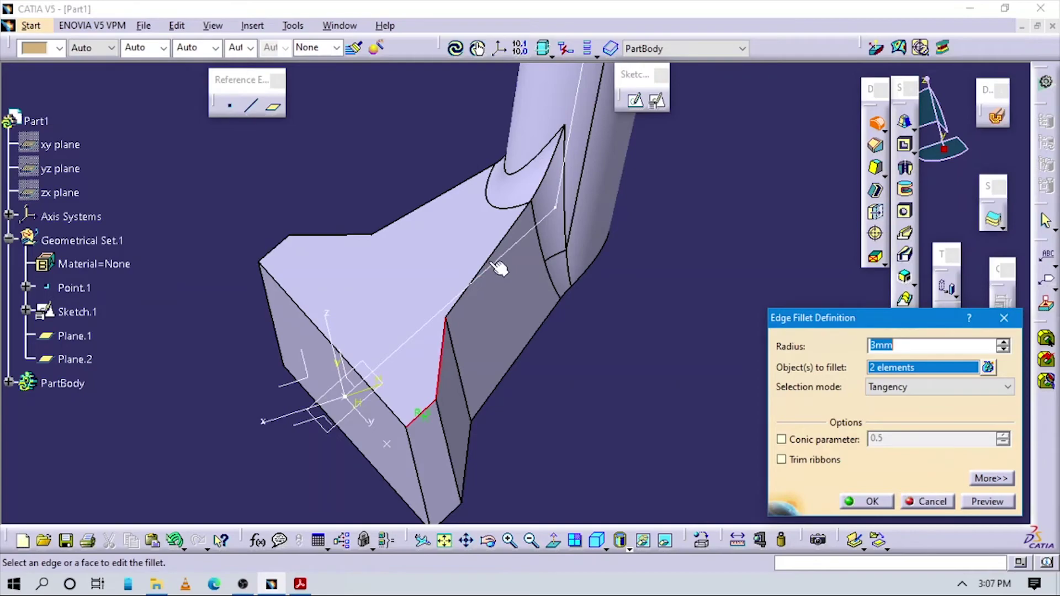
{"action": "left_click", "coordinate": [491, 257]}
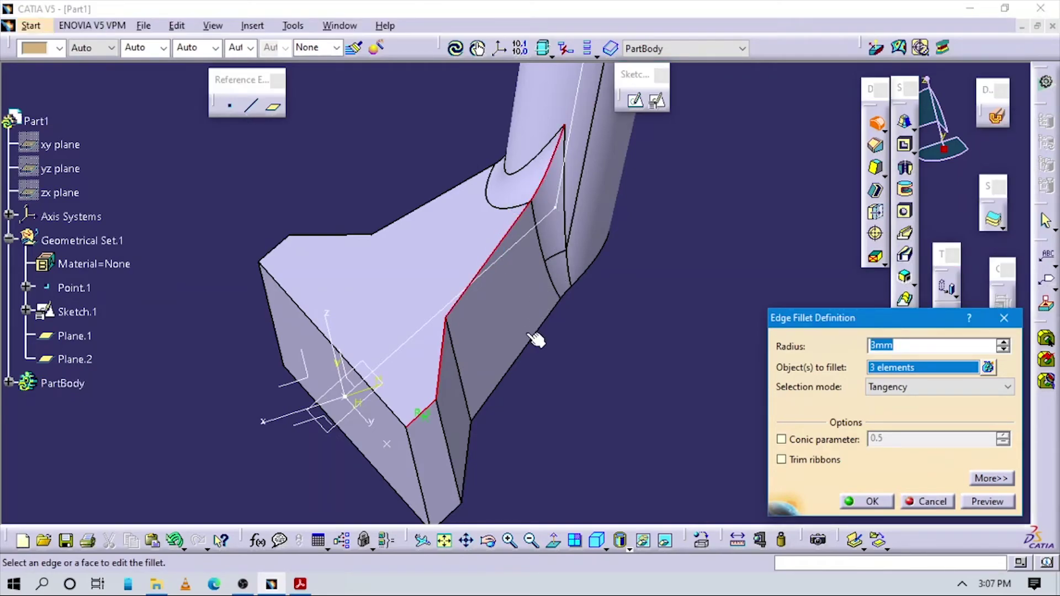
Add the three lower outline edges on the same side of the base to the 3 mm fillet.
{"action": "middle_click_drag", "start_coordinate": [535, 339], "coordinate": [544, 278]}
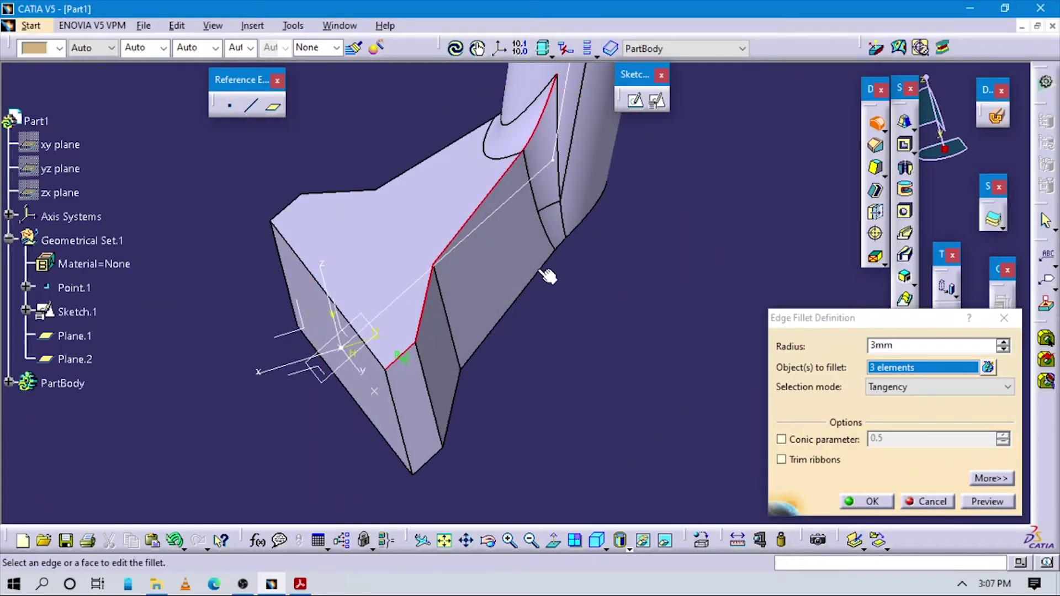
{"action": "left_click", "coordinate": [546, 273]}
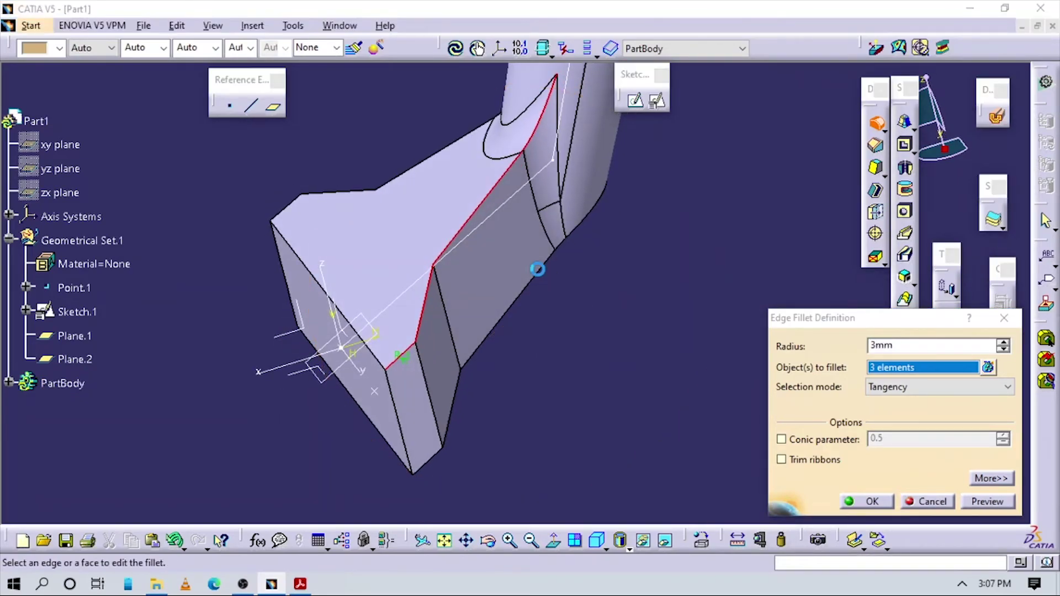
{"action": "left_click", "coordinate": [455, 384]}
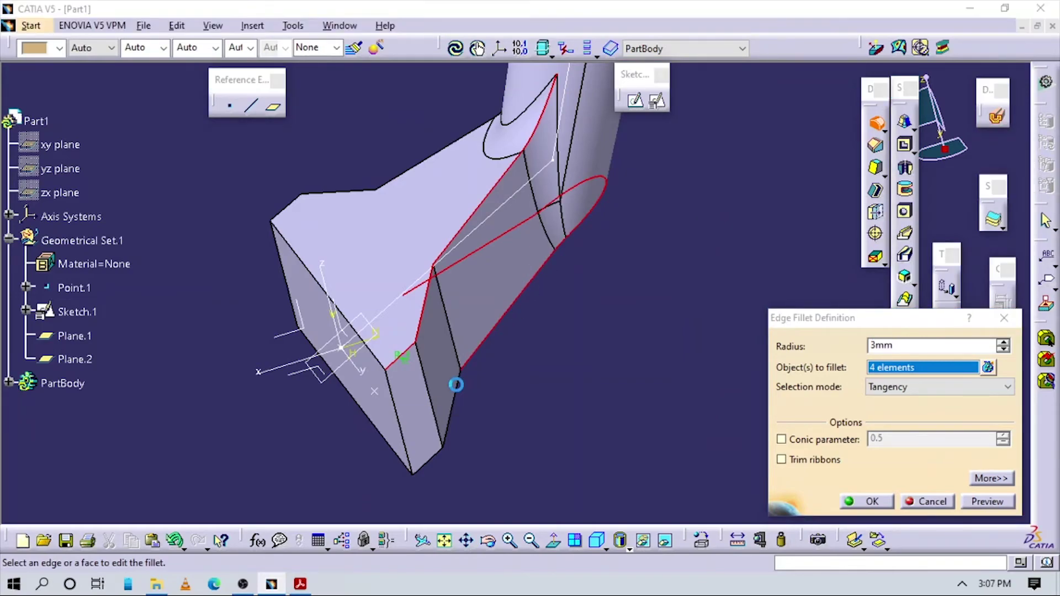
{"action": "left_click", "coordinate": [431, 460]}
Add the remaining upper and lower outline edges on the opposite side of the base to the 3 mm fillet.
{"action": "middle_click_drag", "start_coordinate": [370, 285], "coordinate": [511, 274]}
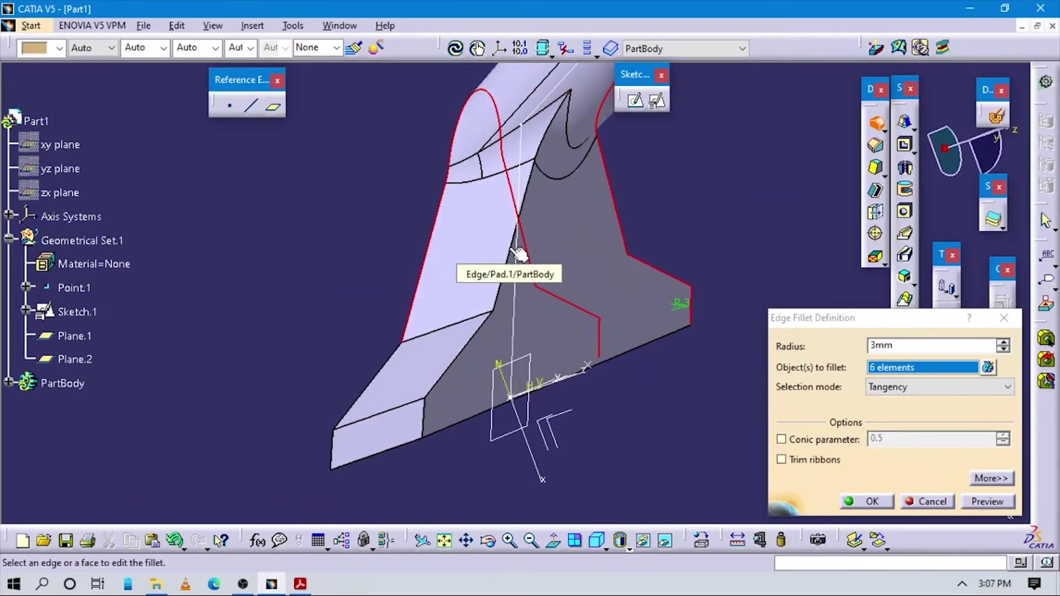
{"action": "left_click", "coordinate": [519, 251]}
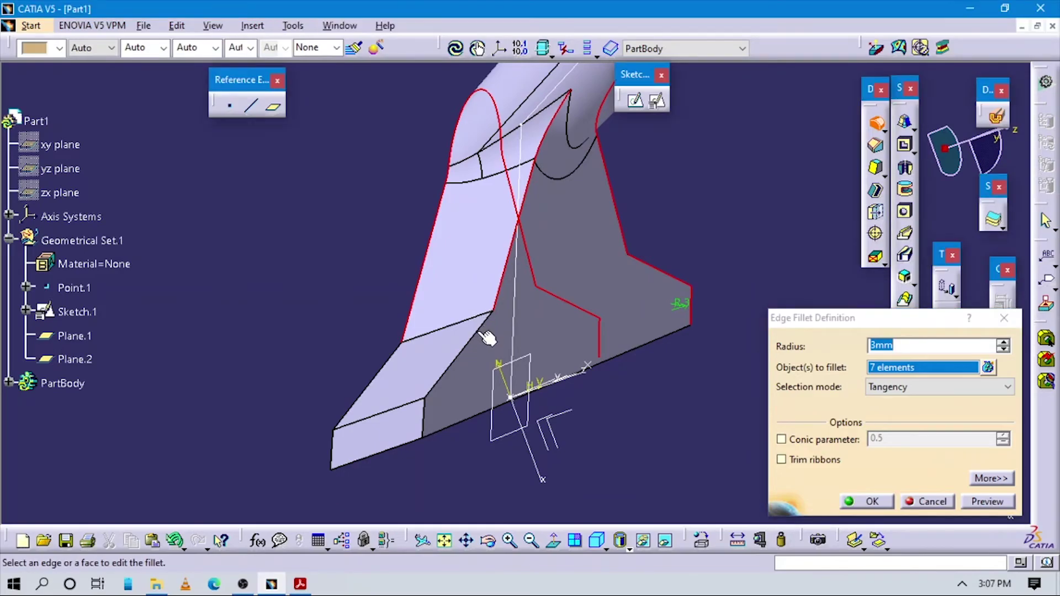
{"action": "left_click", "coordinate": [440, 394]}
{"action": "left_click", "coordinate": [434, 418]}
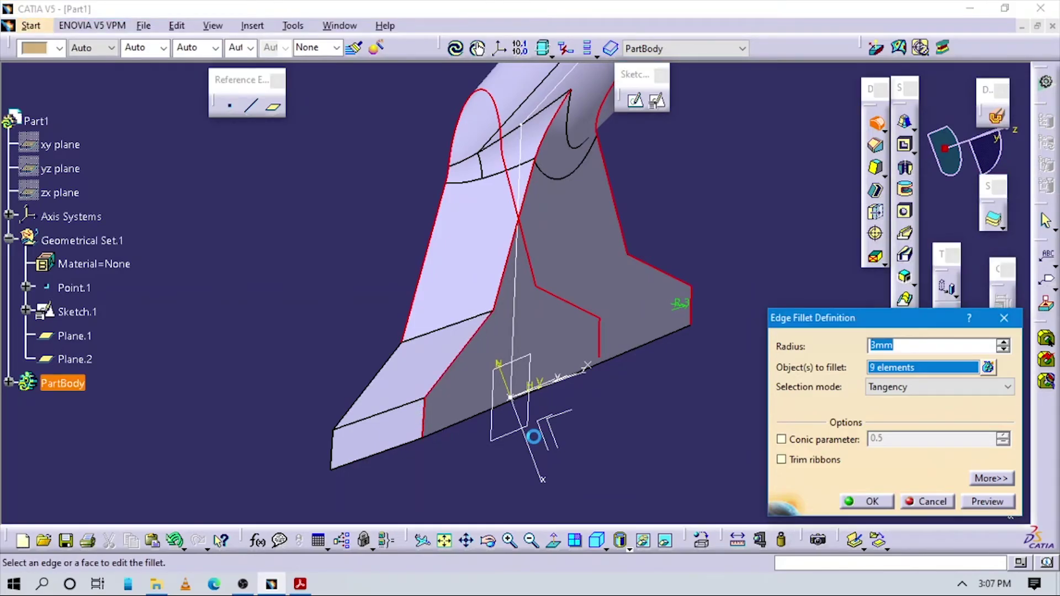
{"action": "middle_click_drag", "start_coordinate": [631, 514], "coordinate": [442, 386]}
{"action": "left_click", "coordinate": [436, 377]}
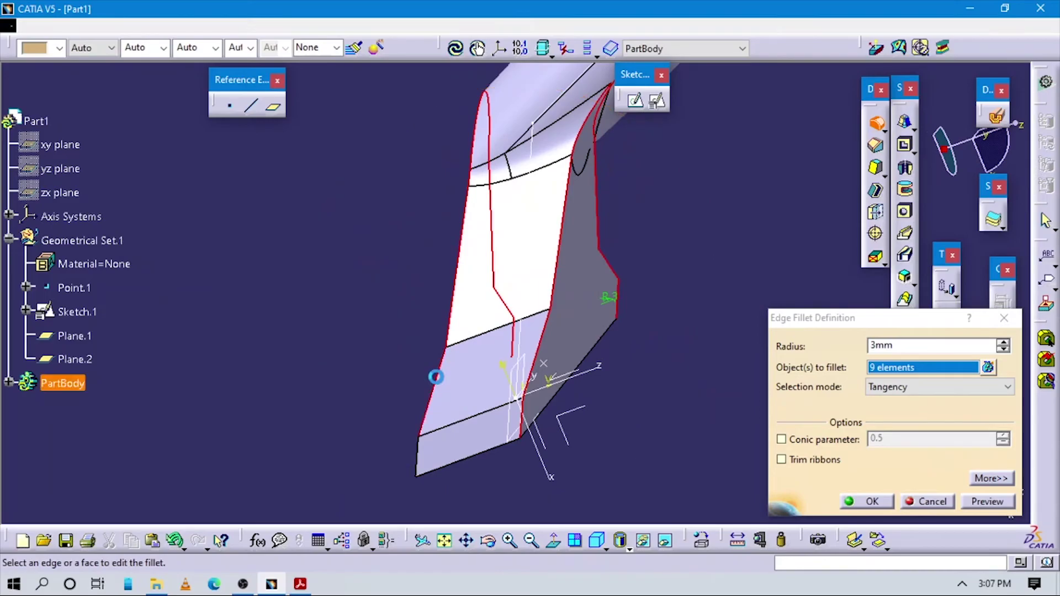
{"action": "left_click", "coordinate": [426, 461]}
Add the bend edge and the outer corner edge between the side faces on one side of the base to the 3 mm fillet.
{"action": "middle_click_drag", "start_coordinate": [567, 478], "coordinate": [479, 384]}
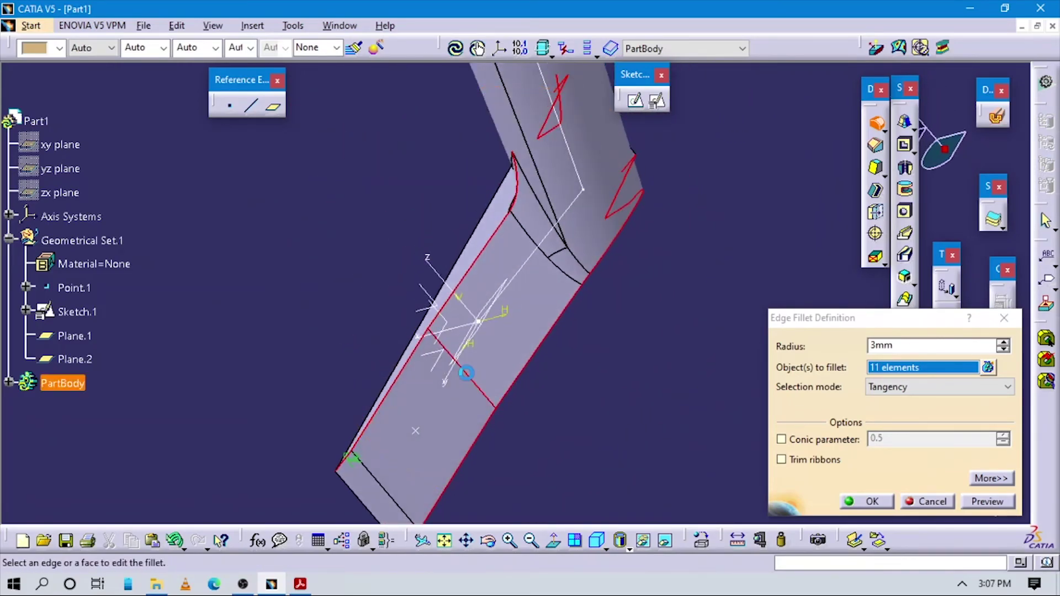
{"action": "left_click", "coordinate": [378, 484]}
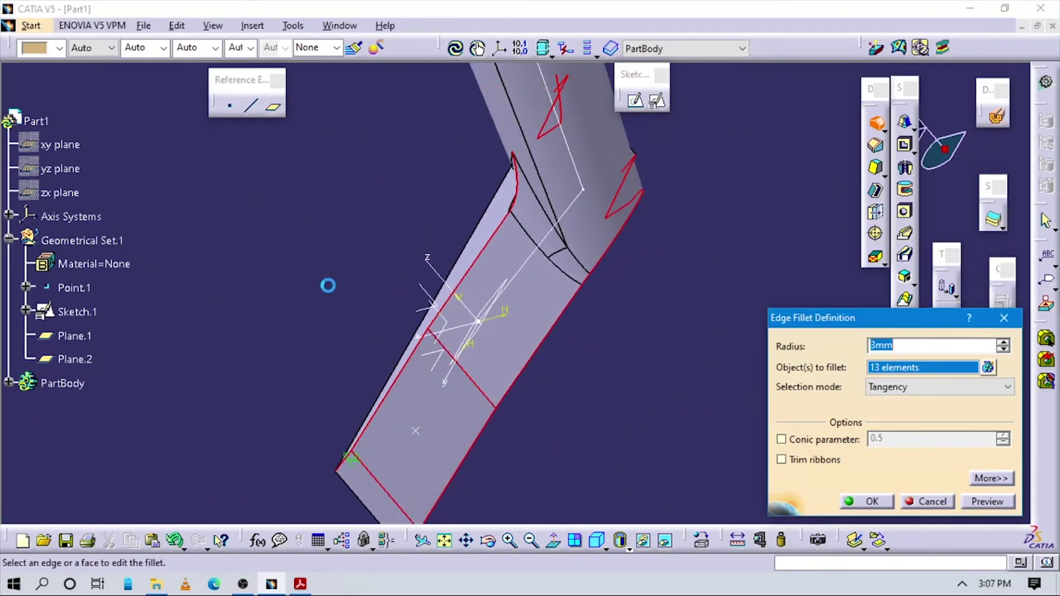
{"action": "middle_click_drag", "start_coordinate": [328, 286], "coordinate": [414, 237]}
{"action": "right_click", "coordinate": [414, 237]}
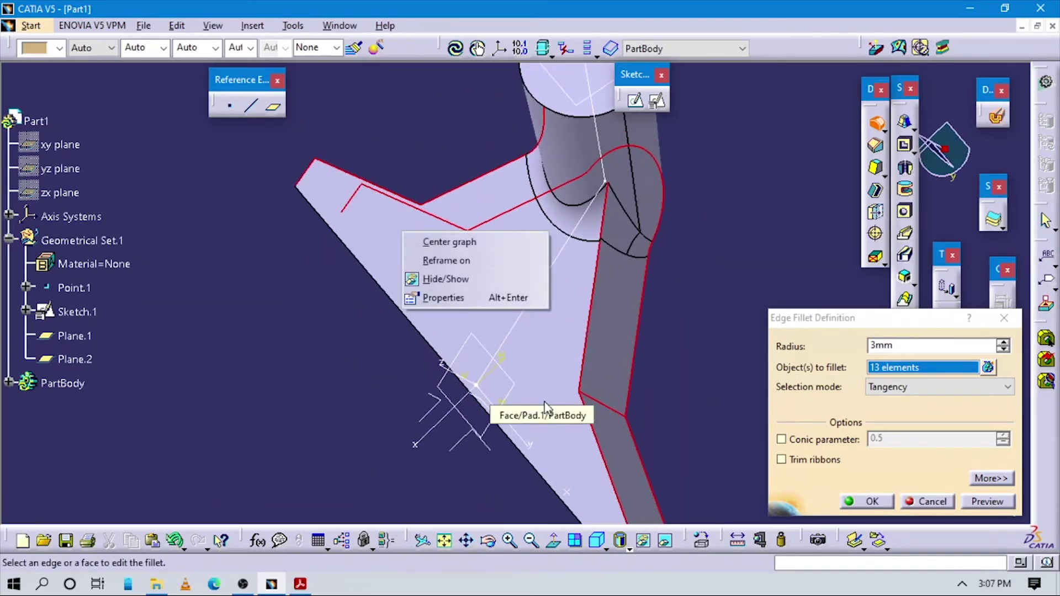
Add the matching corner and bend edges on the opposite side of the base, and create the edge fillet with a 3 mm radius.
{"action": "middle_click_drag", "start_coordinate": [411, 317], "coordinate": [325, 347]}
{"action": "left_click", "coordinate": [315, 339]}
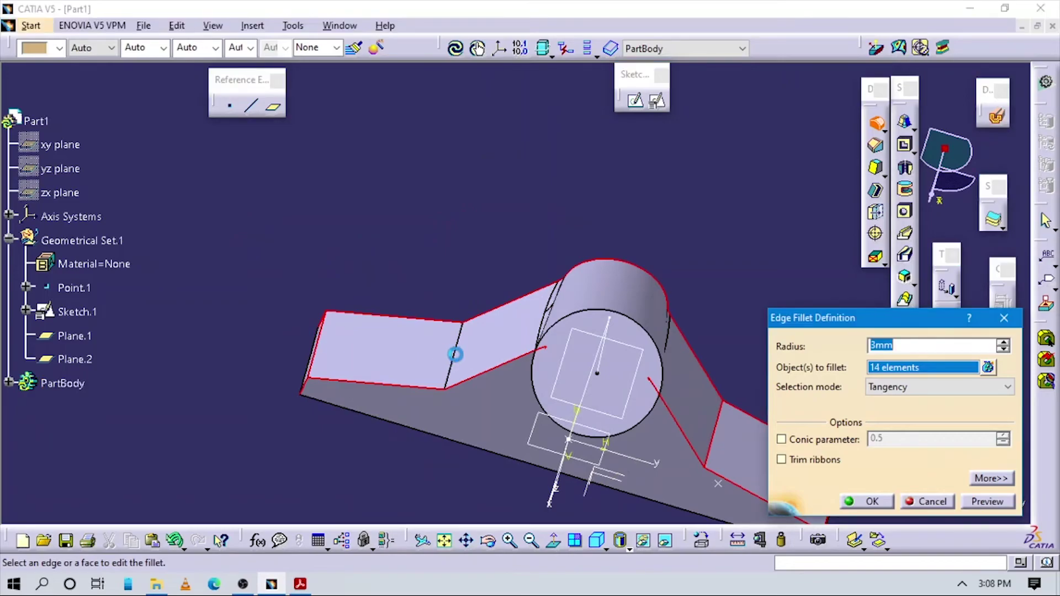
{"action": "left_click", "coordinate": [461, 348]}
{"action": "middle_click_drag", "start_coordinate": [497, 418], "coordinate": [480, 331]}
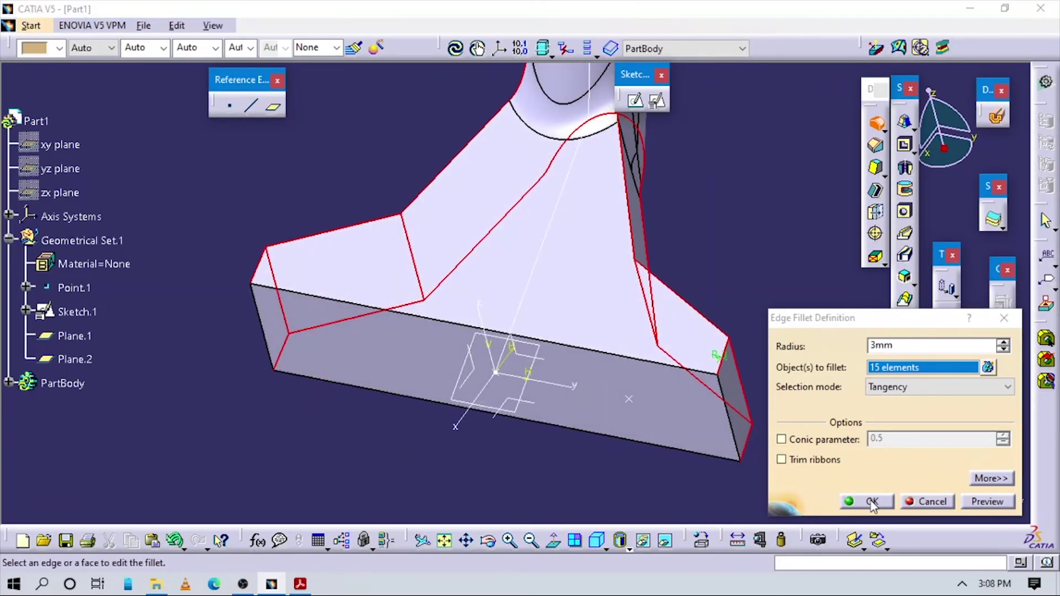
{"action": "left_click", "coordinate": [866, 501]}
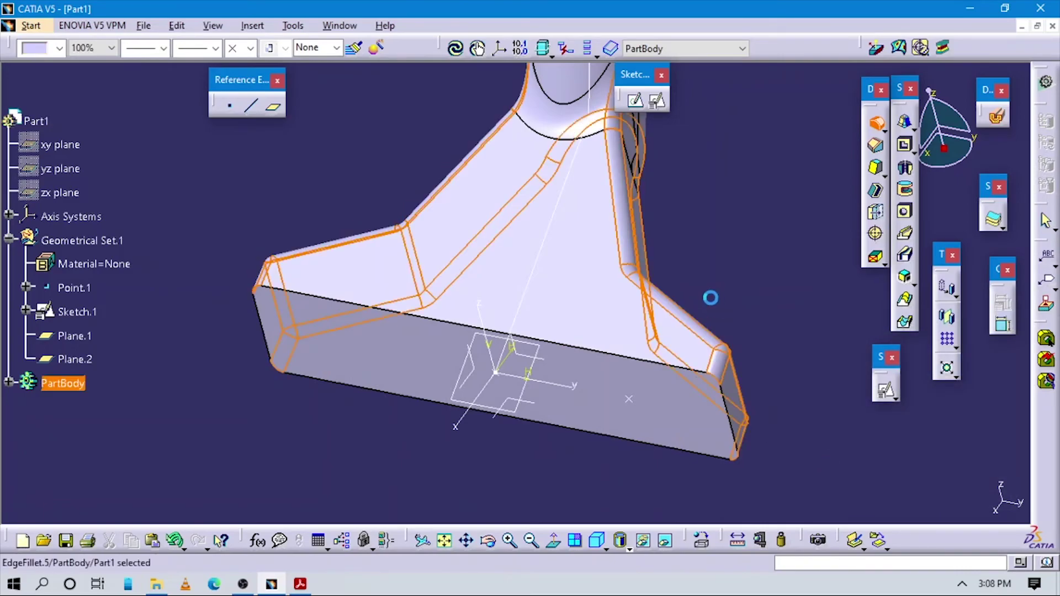
Inspect the filleted nozzle in the isometric view.
{"action": "middle_click_drag", "start_coordinate": [693, 310], "coordinate": [609, 519]}
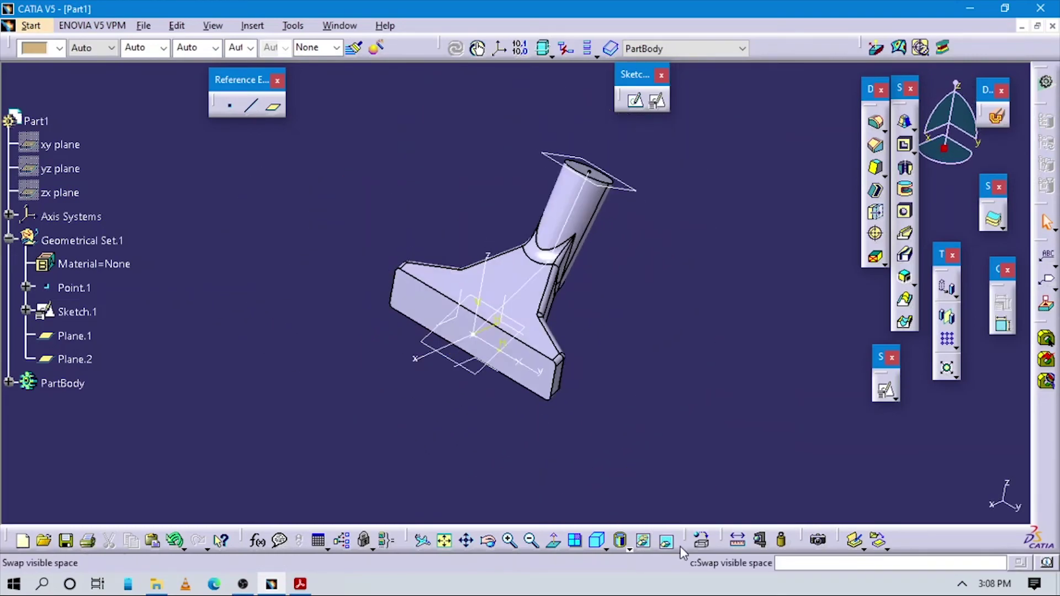
{"action": "left_click", "coordinate": [597, 540]}
{"action": "middle_click_drag", "start_coordinate": [634, 393], "coordinate": [549, 383]}
{"action": "left_click", "coordinate": [596, 540]}
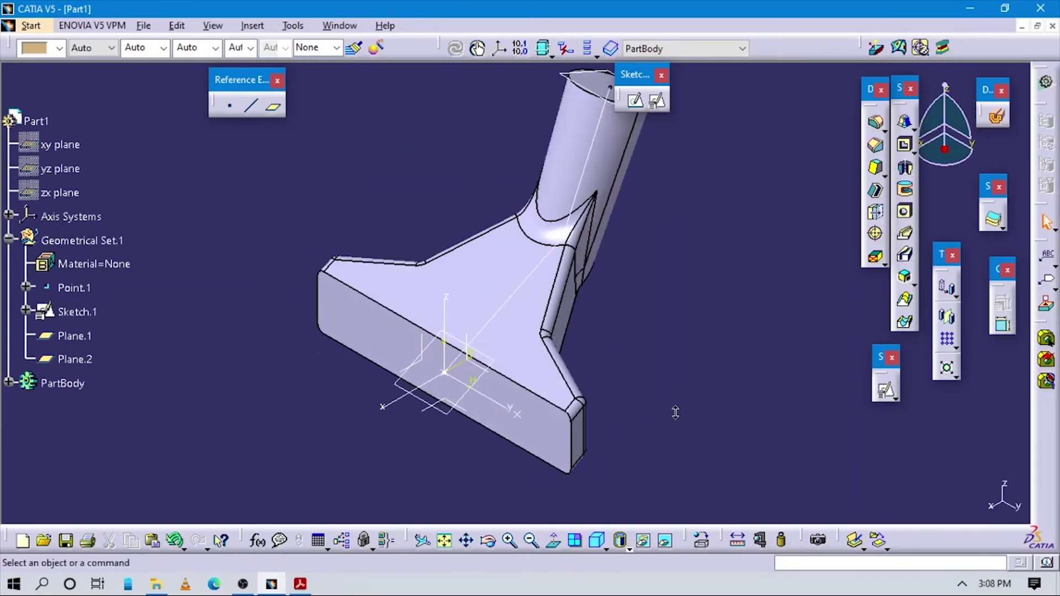
{"action": "middle_click_drag", "start_coordinate": [675, 413], "coordinate": [683, 370]}
Switch to the PDF in Acrobat Reader and check the wall thickness in the Figure 6-78 drawing views.
{"action": "left_click", "coordinate": [307, 587]}
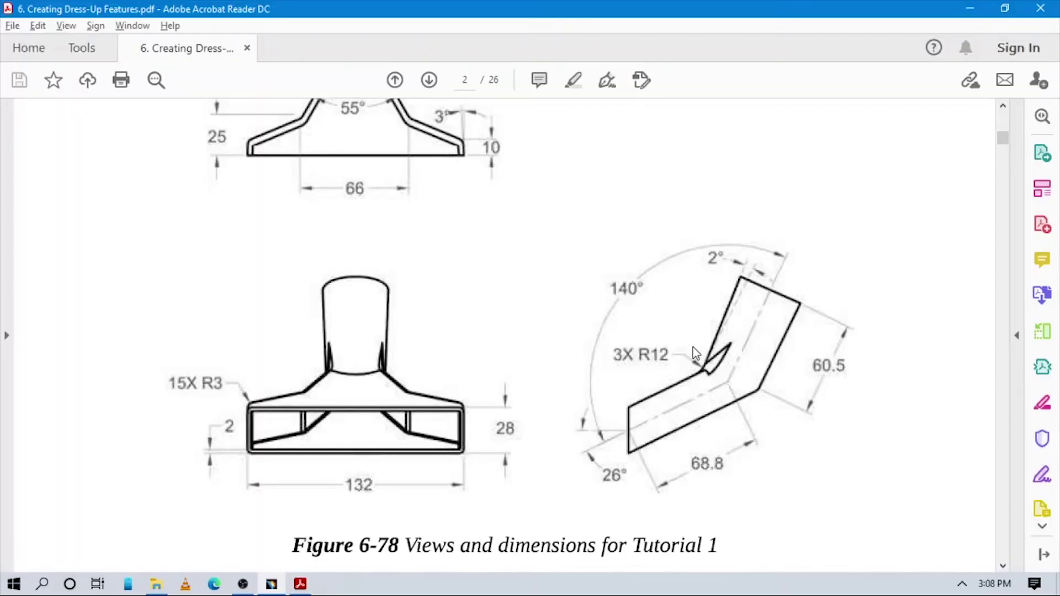
{"action": "scroll", "coordinate": [563, 285], "scroll_direction": "up", "scroll_amount": 3}
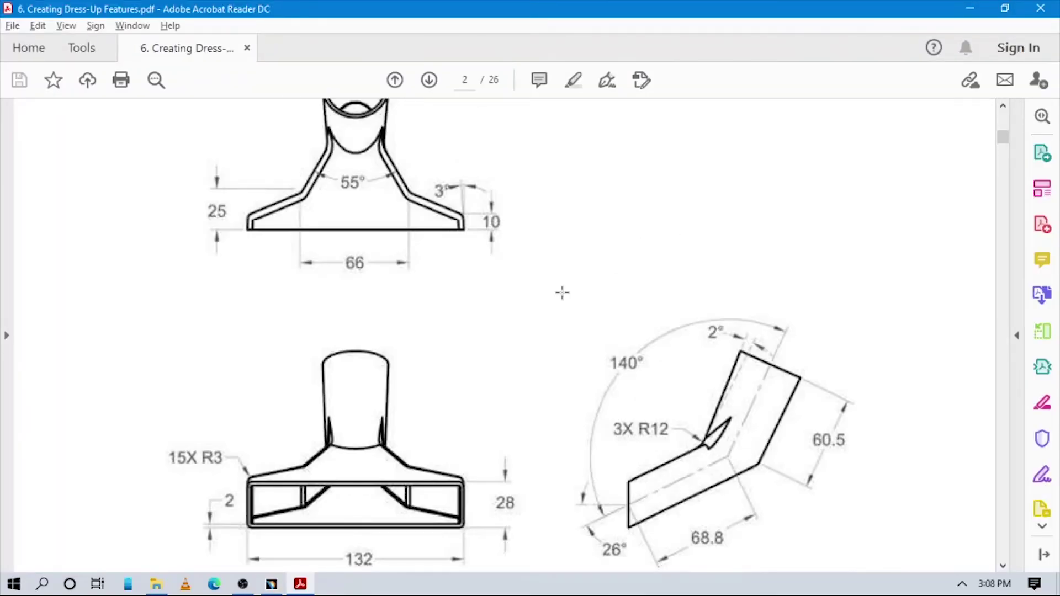
{"action": "scroll", "coordinate": [552, 403], "scroll_direction": "down", "scroll_amount": 6}
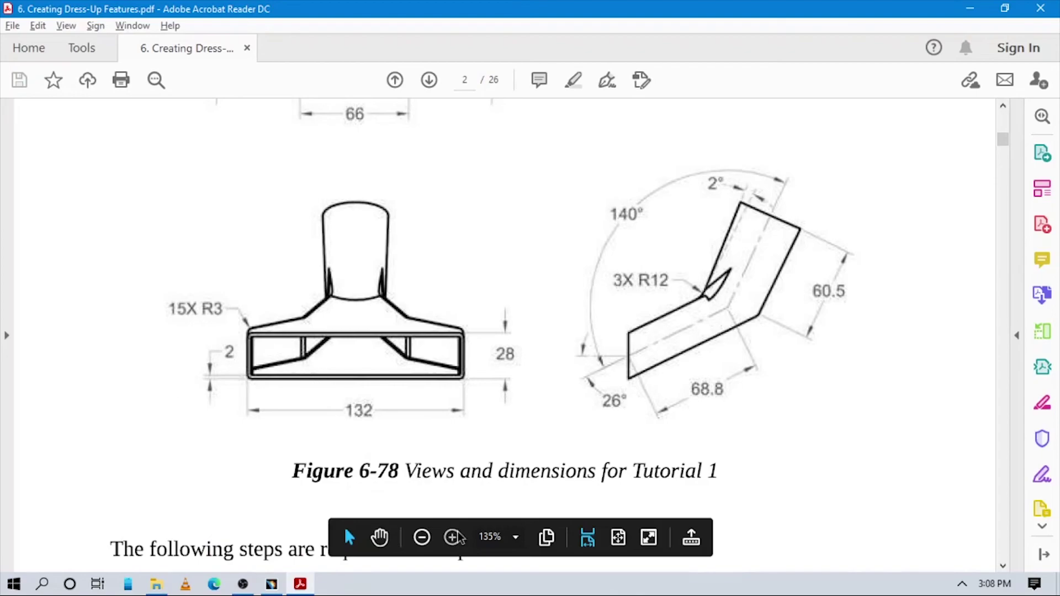
Back in CATIA, shell the nozzle with a 2 mm inside thickness, removing the base's wide front face and the tube's end face.
{"action": "left_click", "coordinate": [271, 584]}
{"action": "middle_click_drag", "start_coordinate": [605, 501], "coordinate": [558, 469]}
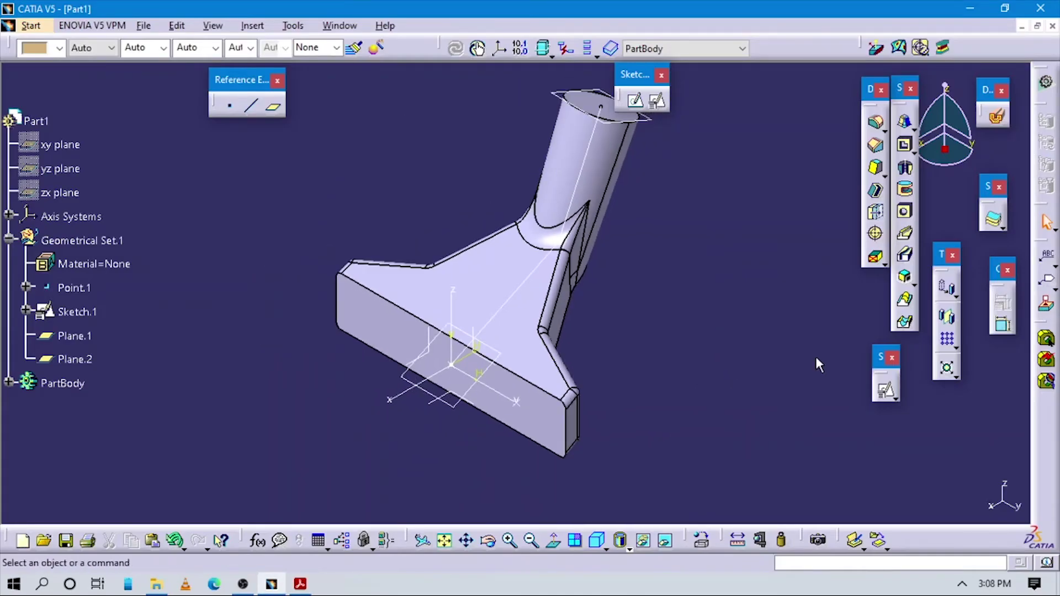
{"action": "left_click", "coordinate": [877, 194]}
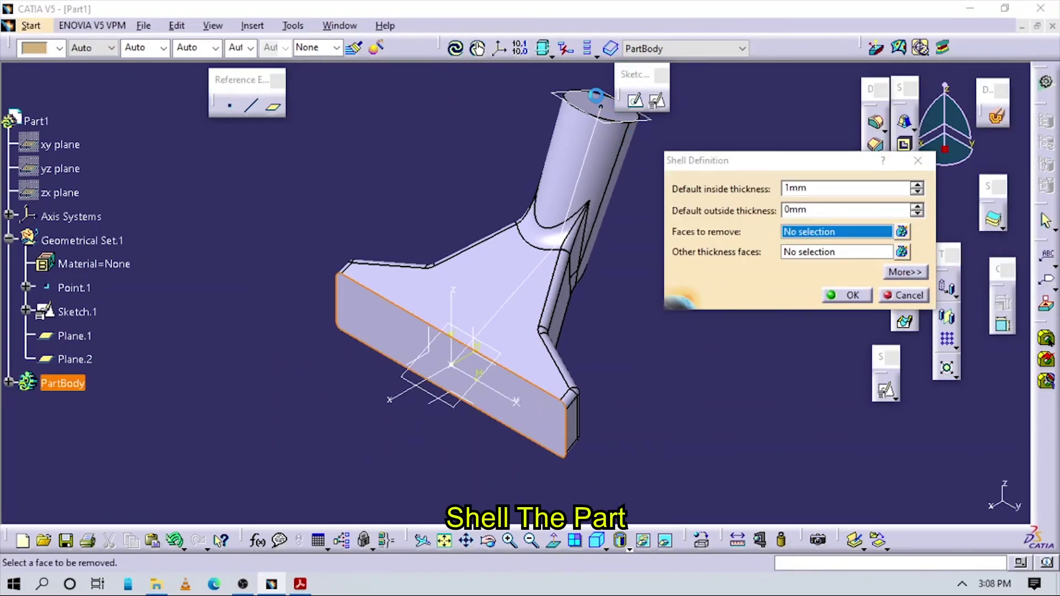
{"action": "left_click", "coordinate": [543, 419]}
{"action": "left_click", "coordinate": [586, 101]}
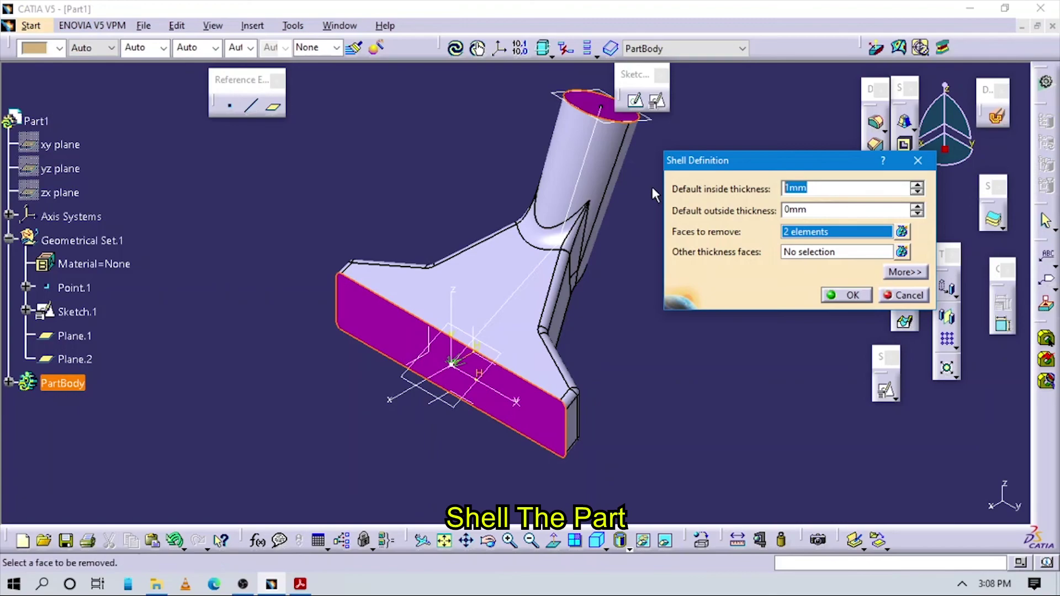
{"action": "type", "text": "2"}
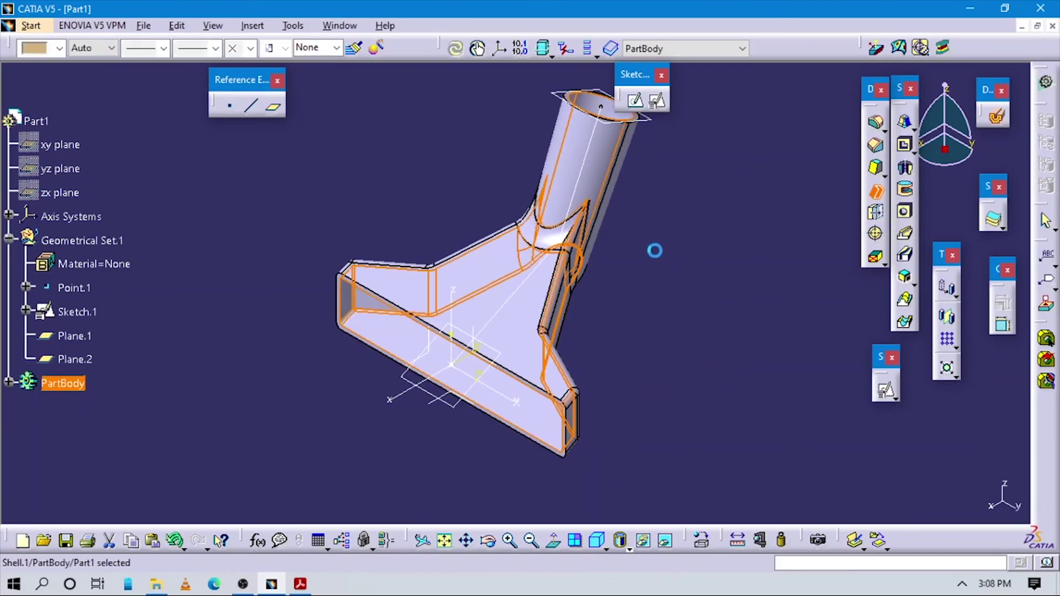
{"action": "left_click", "coordinate": [470, 213]}
Compare the shelled nozzle with the Figure 6-77 model in the Acrobat Reader PDF, and return to CATIA to view the part isometrically.
{"action": "middle_click_drag", "start_coordinate": [471, 213], "coordinate": [607, 386]}
{"action": "left_click", "coordinate": [301, 585]}
{"action": "scroll", "coordinate": [663, 367], "scroll_direction": "up", "scroll_amount": 10}
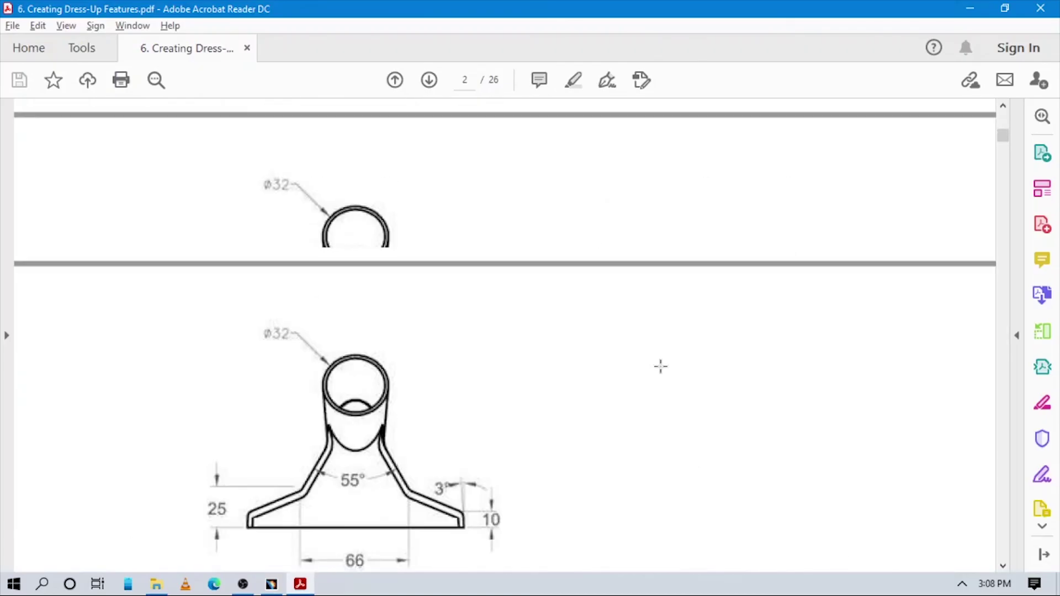
{"action": "scroll", "coordinate": [656, 373], "scroll_direction": "up", "scroll_amount": 5}
{"action": "scroll", "coordinate": [642, 370], "scroll_direction": "up", "scroll_amount": 3}
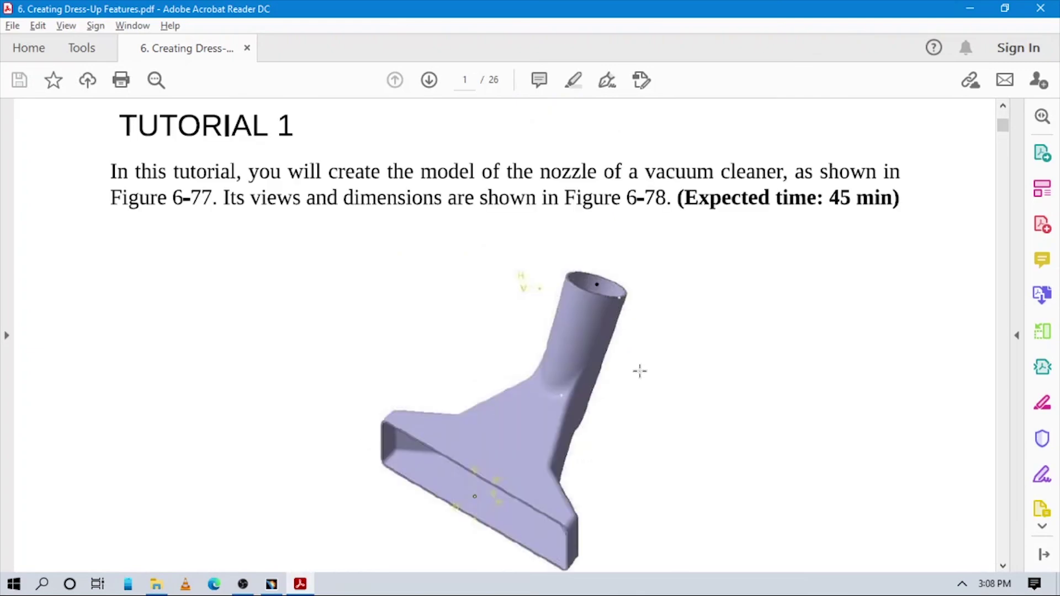
{"action": "scroll", "coordinate": [640, 331], "scroll_direction": "down", "scroll_amount": 3}
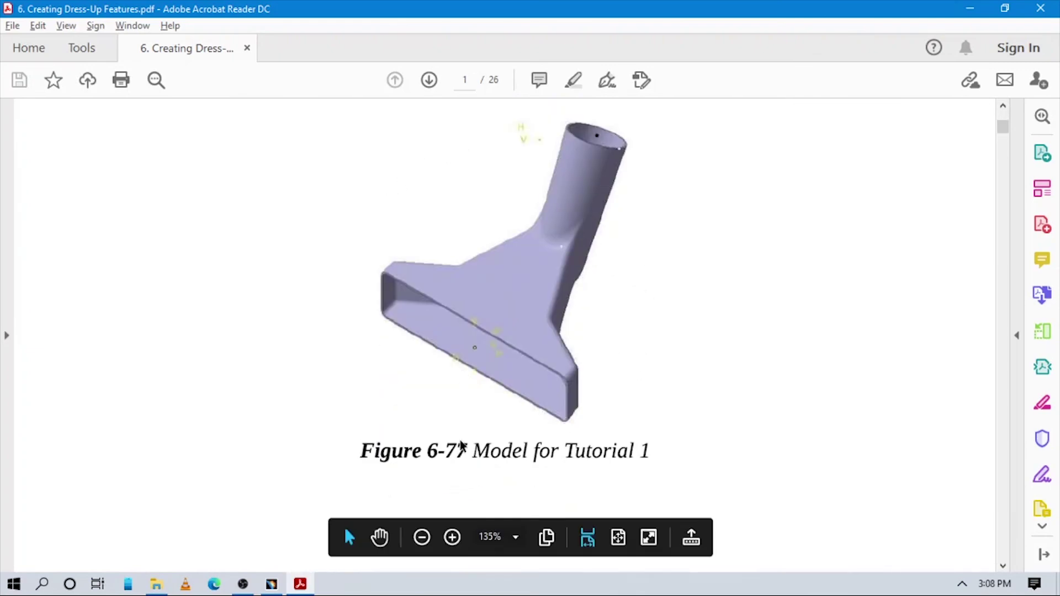
{"action": "left_click", "coordinate": [271, 584]}
{"action": "middle_click_drag", "start_coordinate": [629, 395], "coordinate": [588, 486]}
{"action": "left_click", "coordinate": [592, 542]}
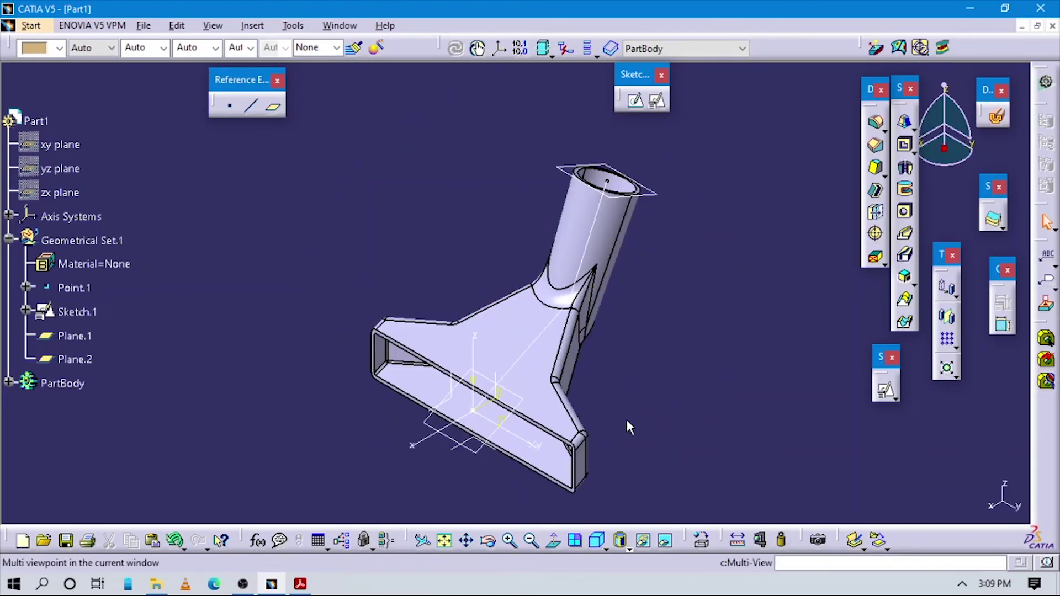